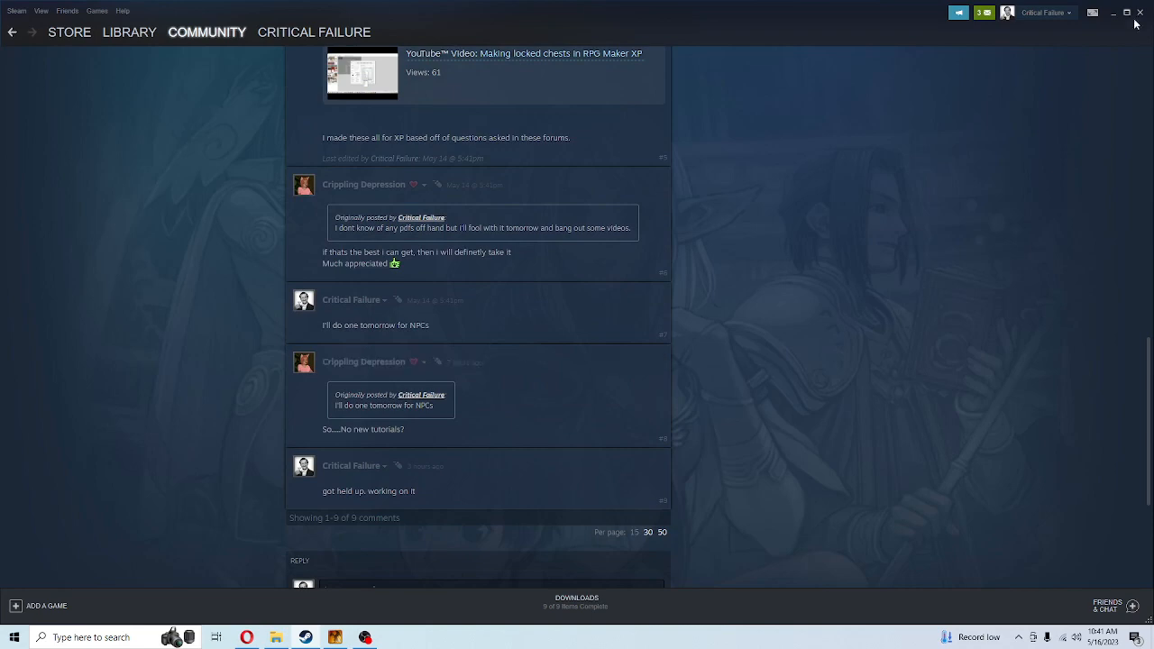
- Minimize Steam to switch to RPG Maker XP and open MAP003 of the Tutorial Quest project
{"action": "left_click", "coordinate": [1111, 13]}
{"action": "left_click", "coordinate": [964, 306]}
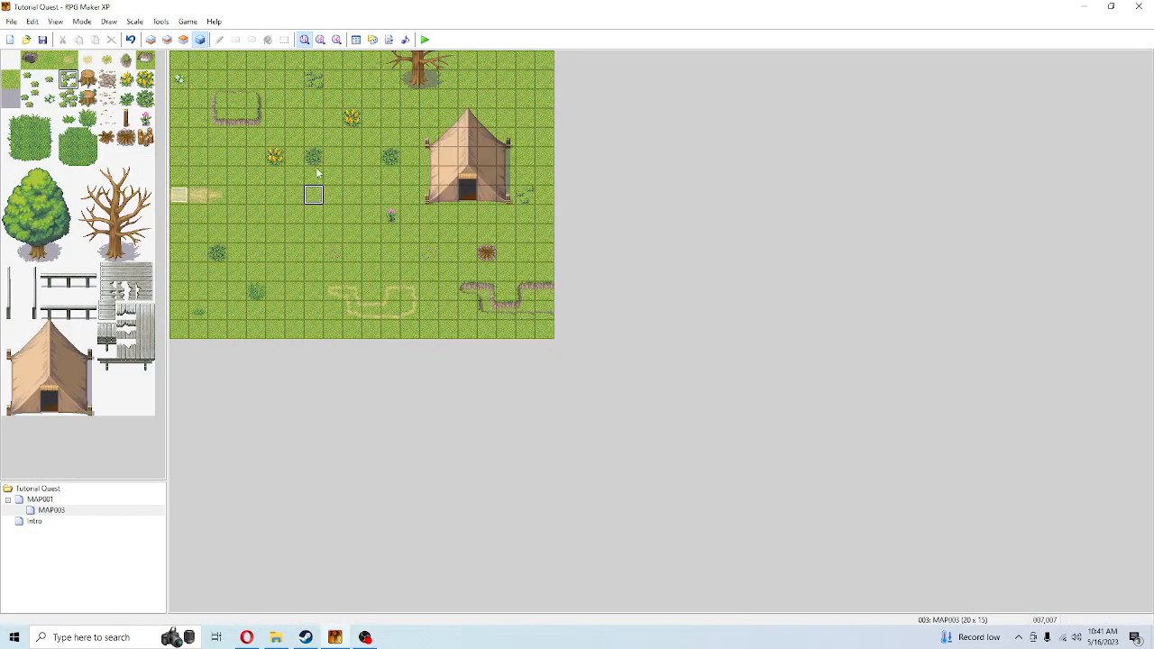
{"action": "left_click", "coordinate": [39, 499]}
{"action": "left_click", "coordinate": [51, 510]}
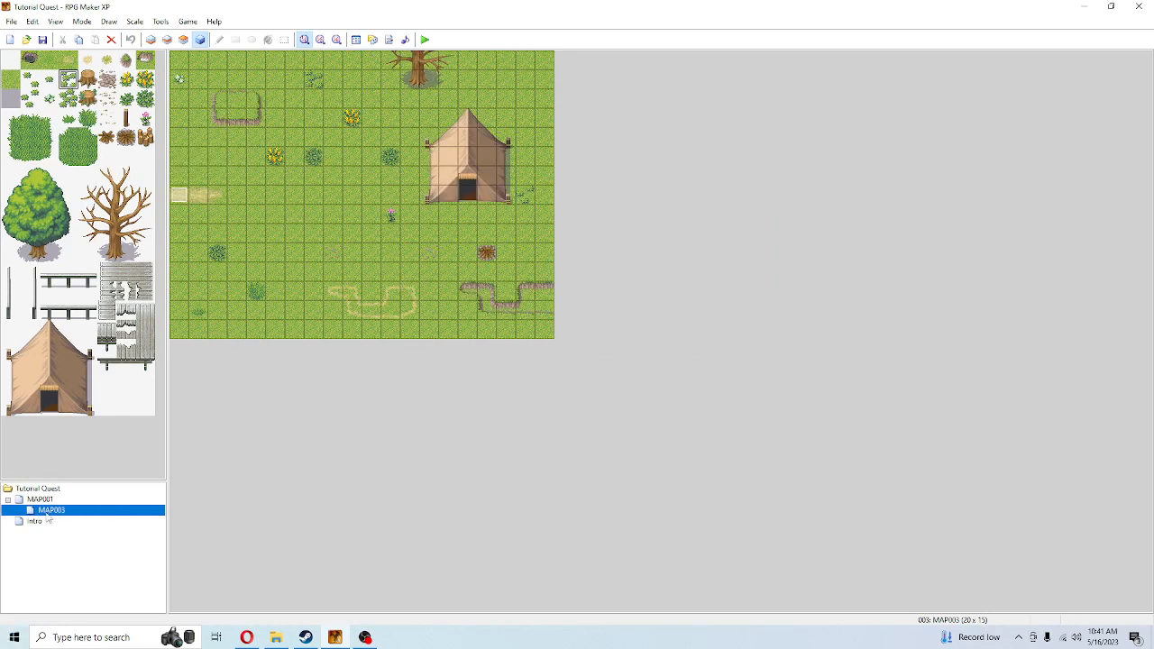
{"action": "left_click", "coordinate": [41, 500]}
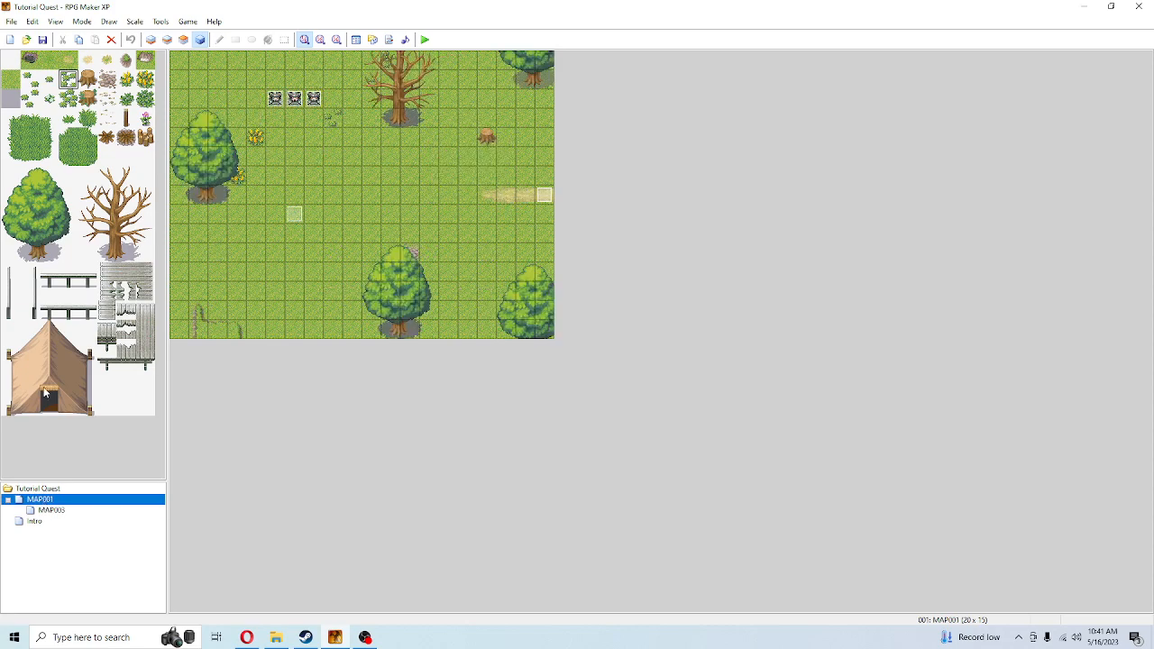
{"action": "left_click", "coordinate": [52, 512]}
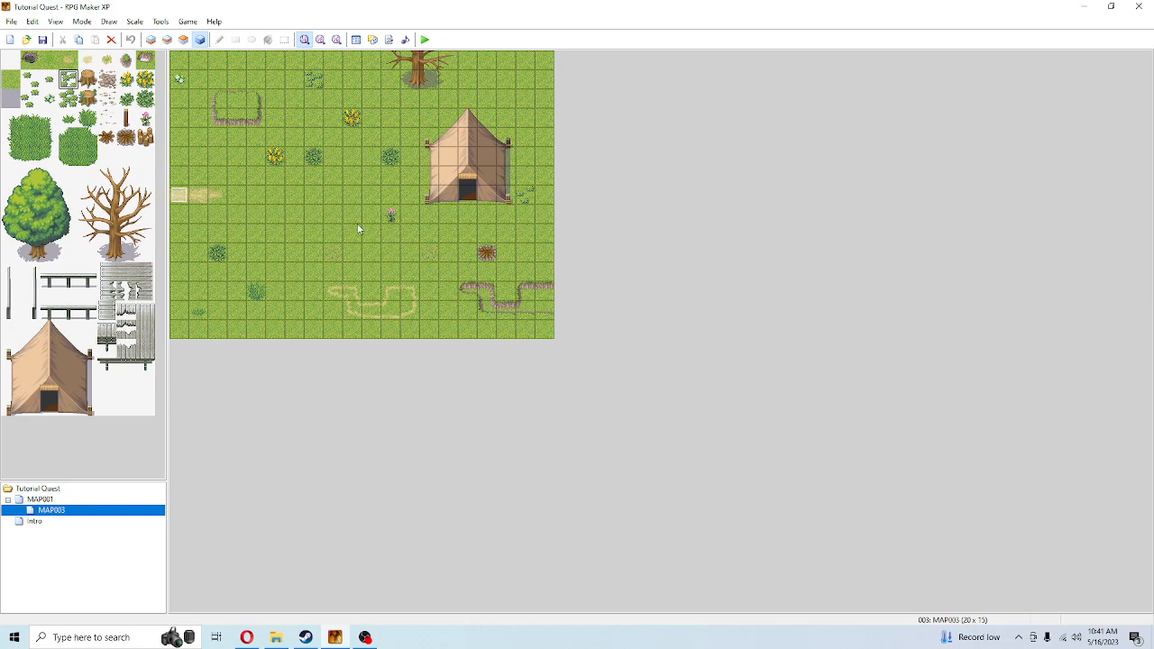
- Create an event named NPC on MAP003, two tiles below the bush at tile 007,007, with a Show Text command reading "Hi there"
{"action": "double_click", "coordinate": [315, 196]}
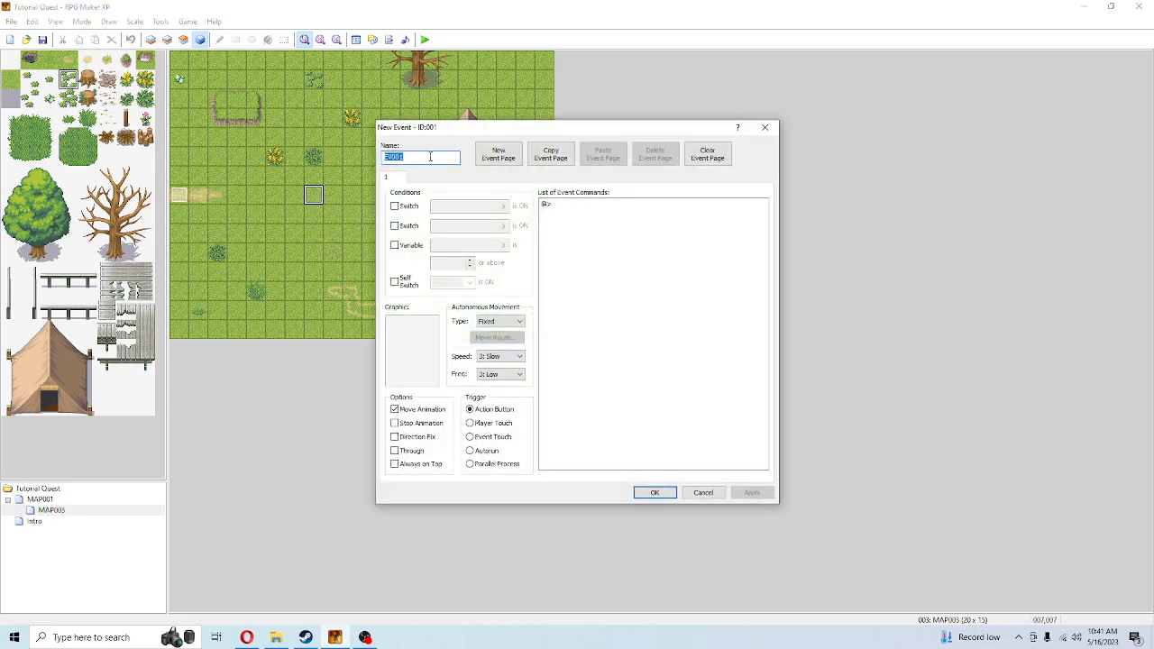
{"action": "type", "text": "NPC"}
{"action": "double_click", "coordinate": [585, 215]}
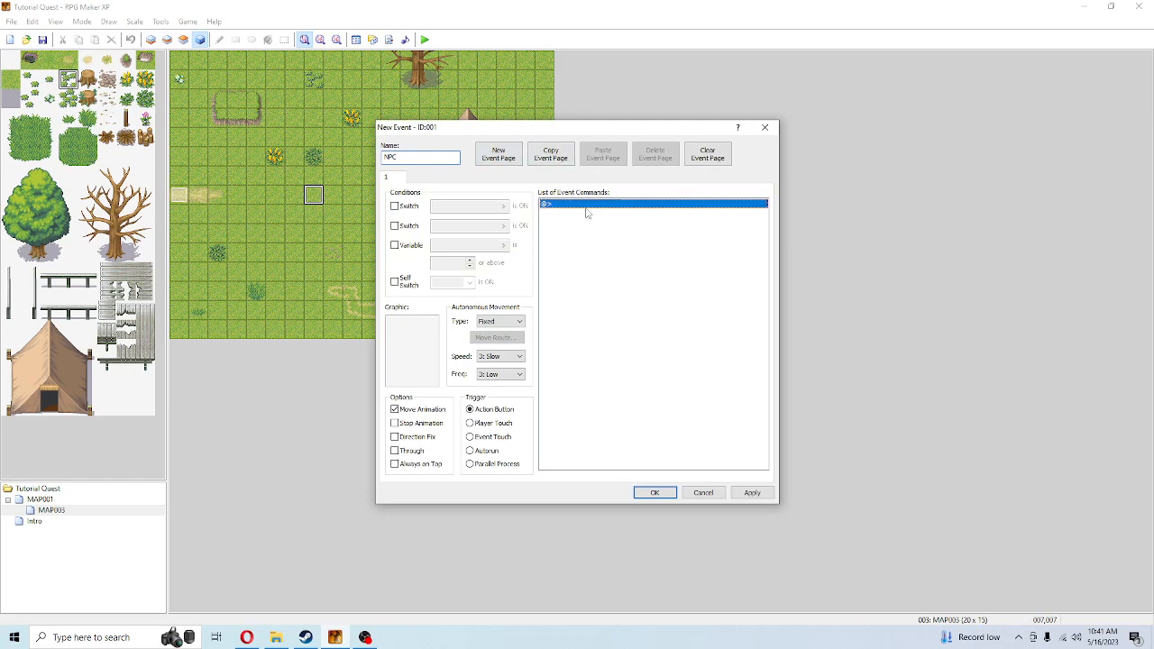
{"action": "left_click", "coordinate": [564, 223]}
{"action": "left_click", "coordinate": [604, 240]}
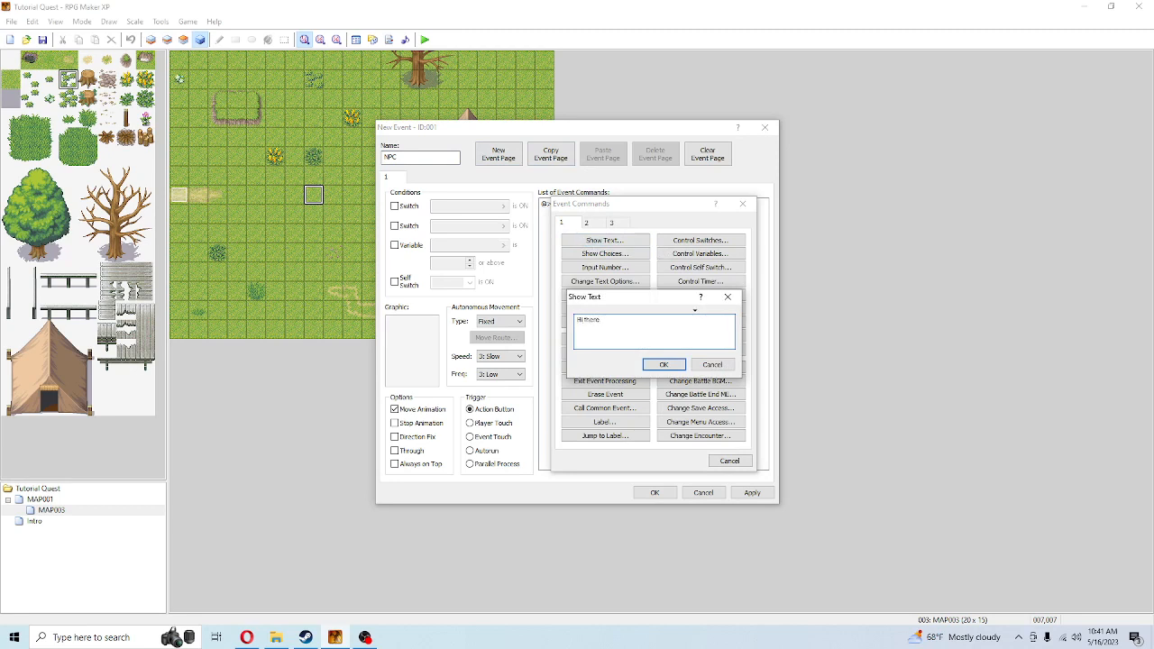
{"action": "left_click", "coordinate": [674, 368]}
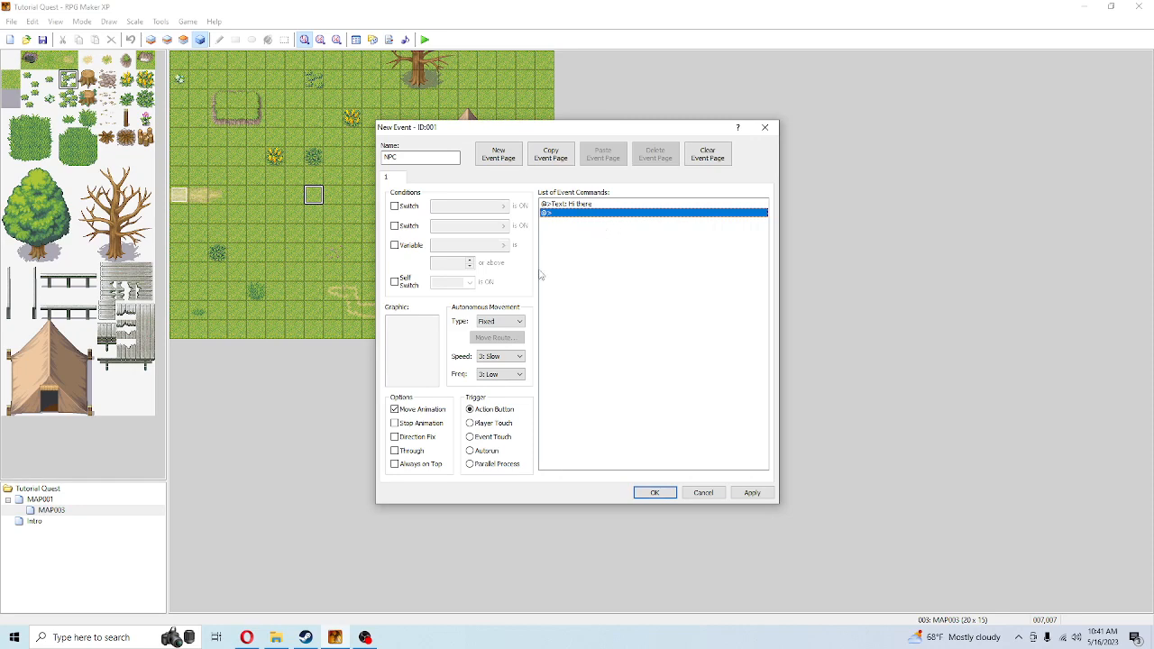
- Give the NPC event the 009-Lancer01 graphic in its front-facing pose and save the event
{"action": "left_click", "coordinate": [419, 361]}
{"action": "double_click", "coordinate": [418, 361]}
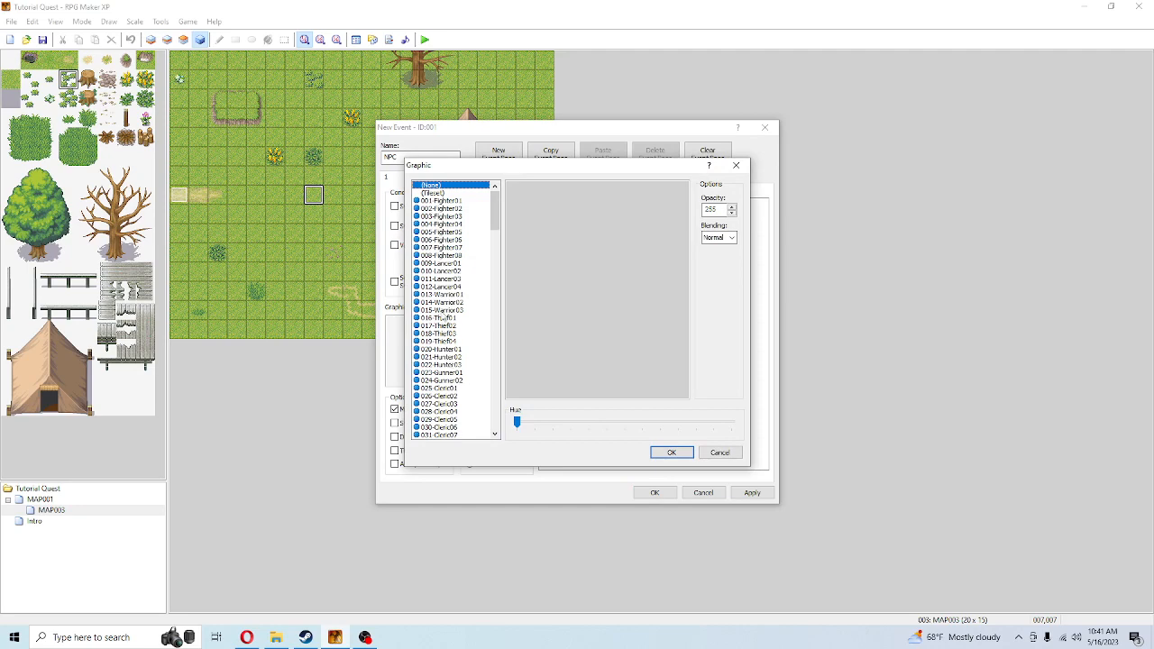
{"action": "left_click", "coordinate": [442, 263]}
{"action": "double_click", "coordinate": [518, 203]}
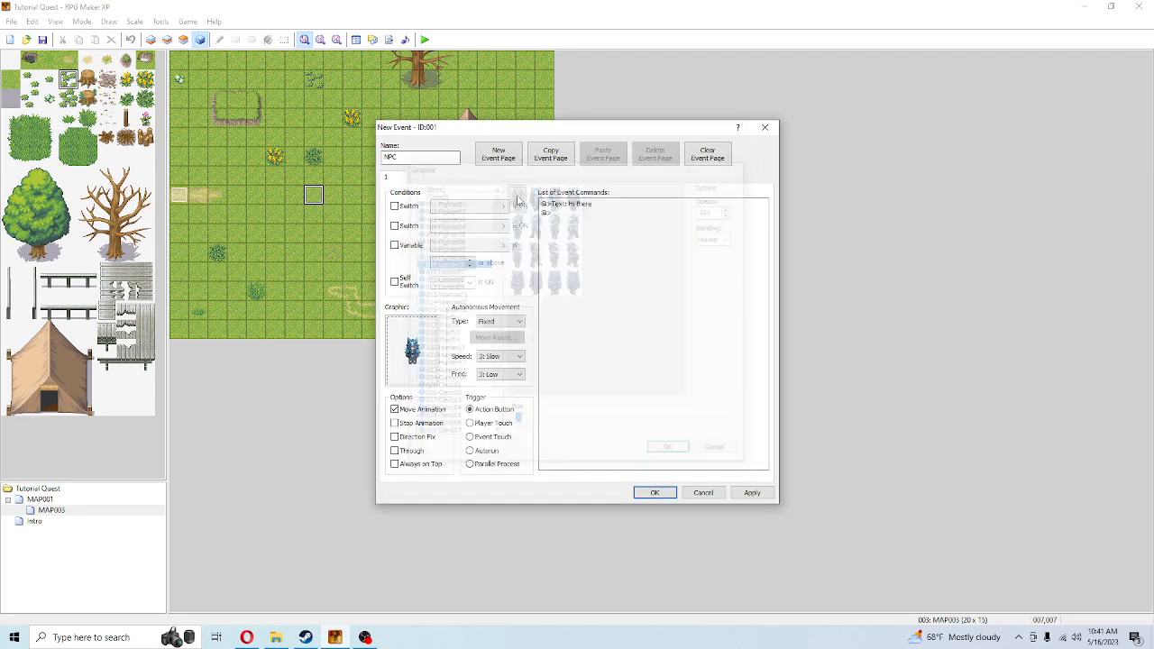
{"action": "left_click", "coordinate": [654, 497]}
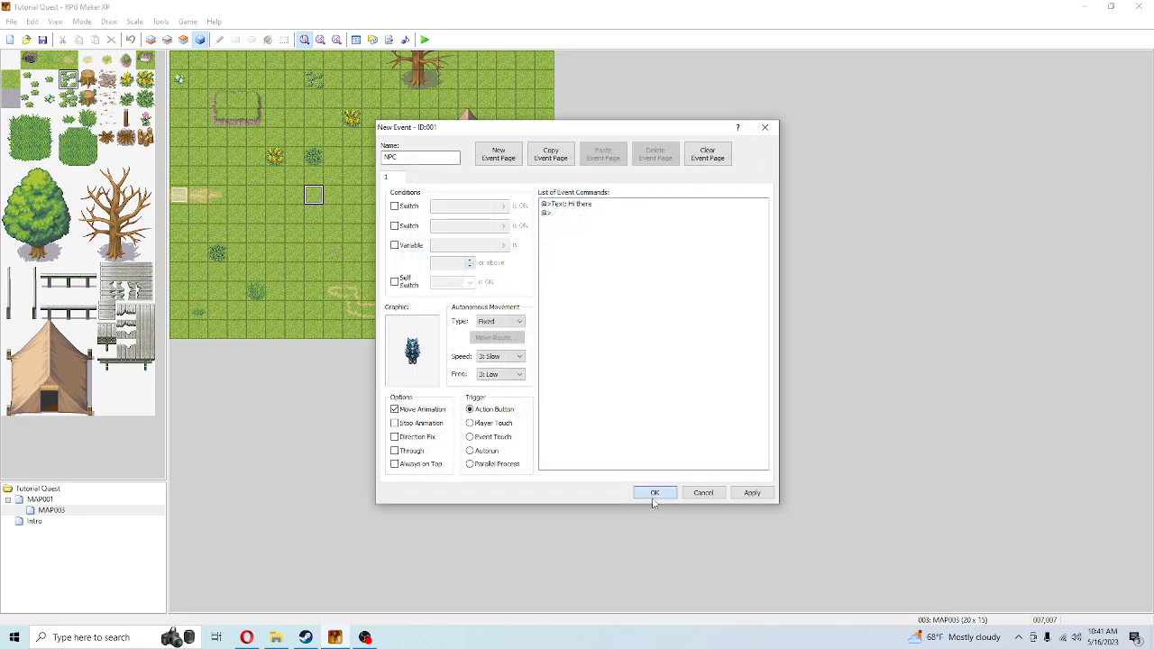
- Save the project changes, launch a playtest, and start a new game past the hard mode question
{"action": "left_click", "coordinate": [425, 41]}
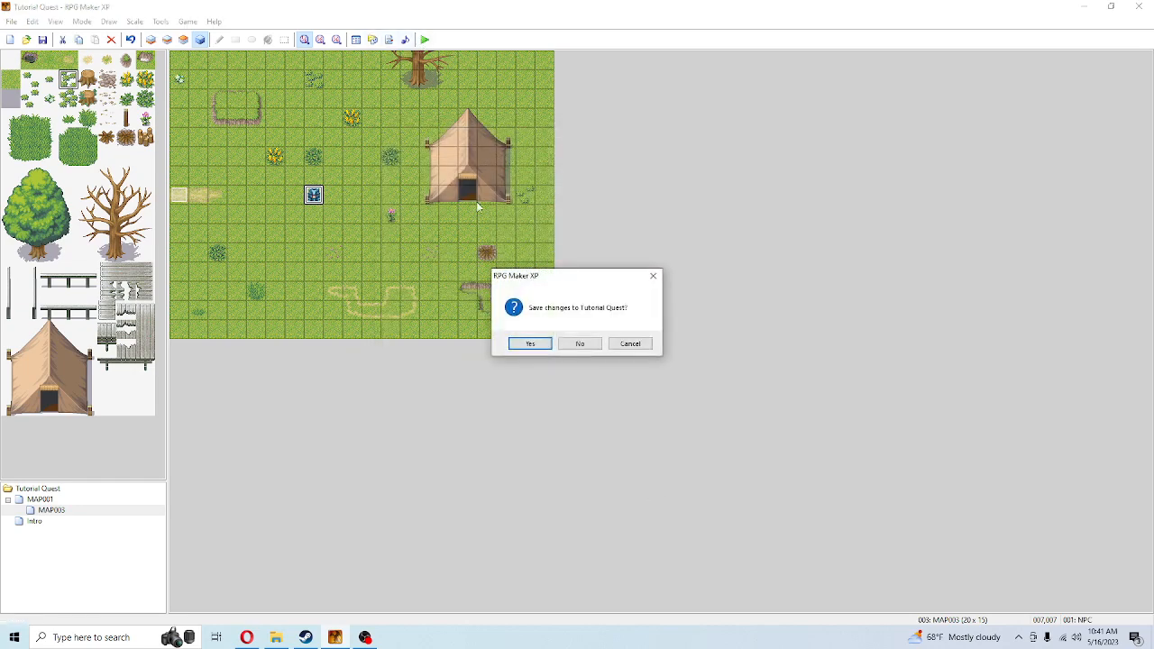
{"action": "left_click", "coordinate": [541, 343]}
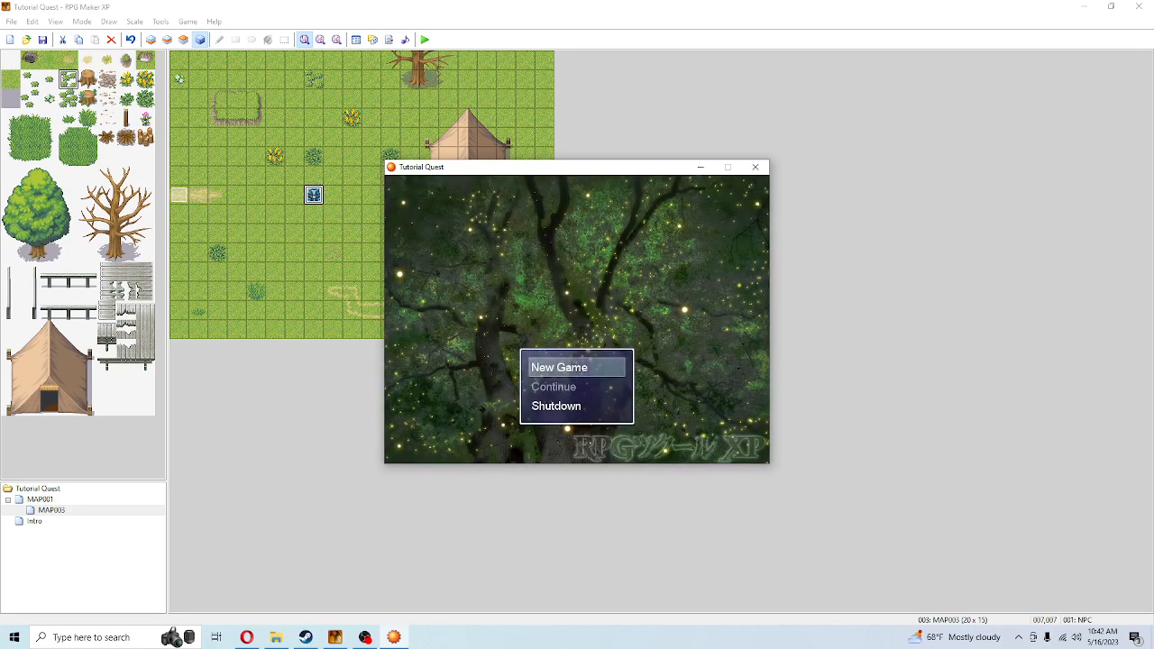
{"action": "key", "text": "Return"}
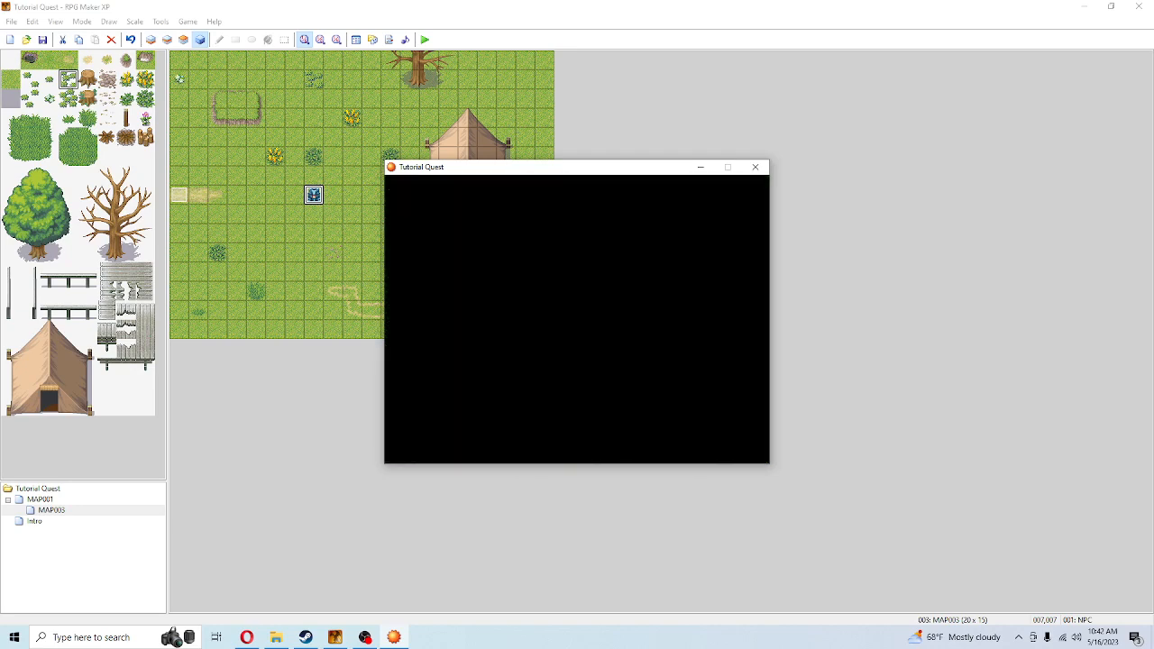
{"action": "left_click", "coordinate": [365, 637]}
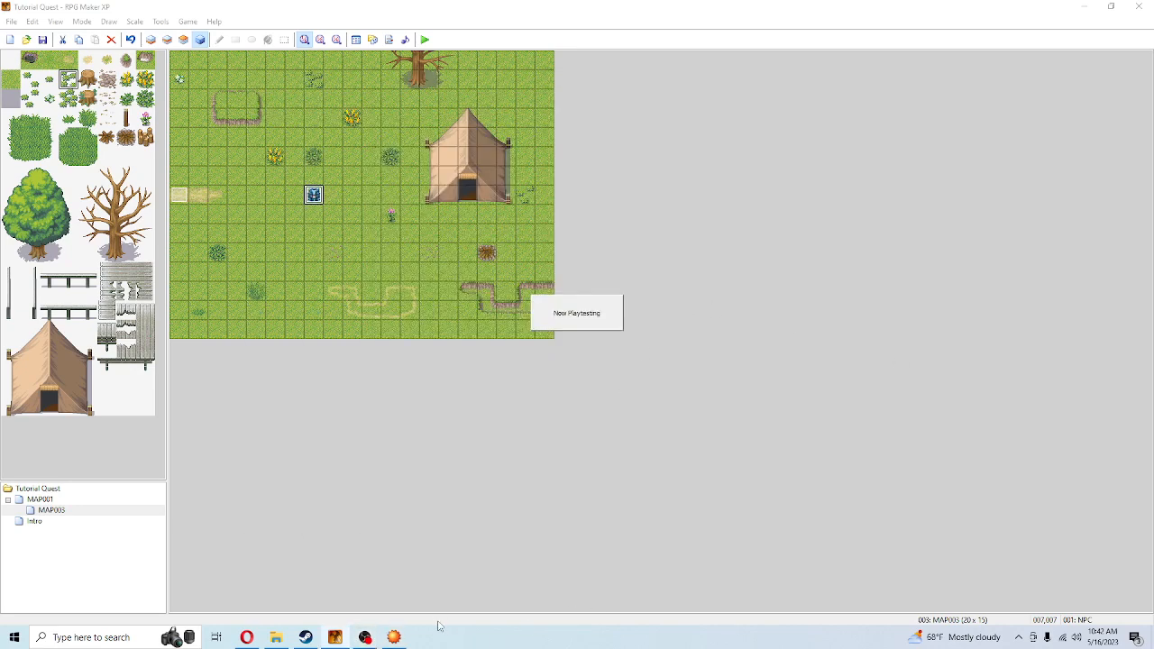
{"action": "left_click", "coordinate": [403, 637]}
{"action": "key", "text": "Return"}
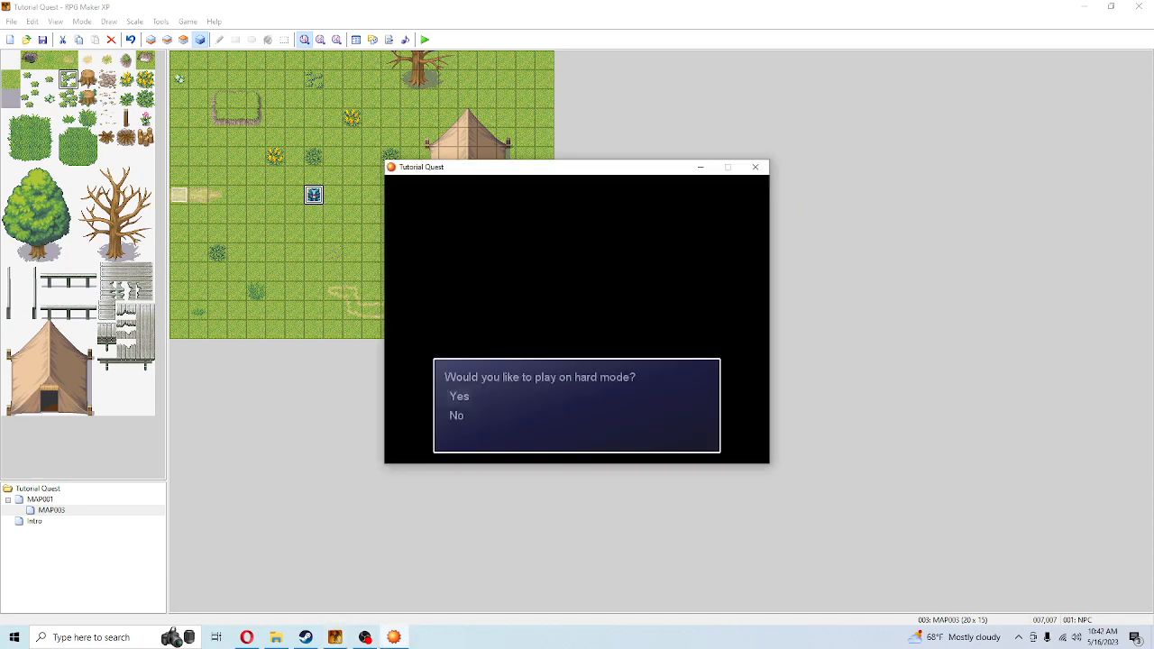
{"action": "key", "text": "Return"}
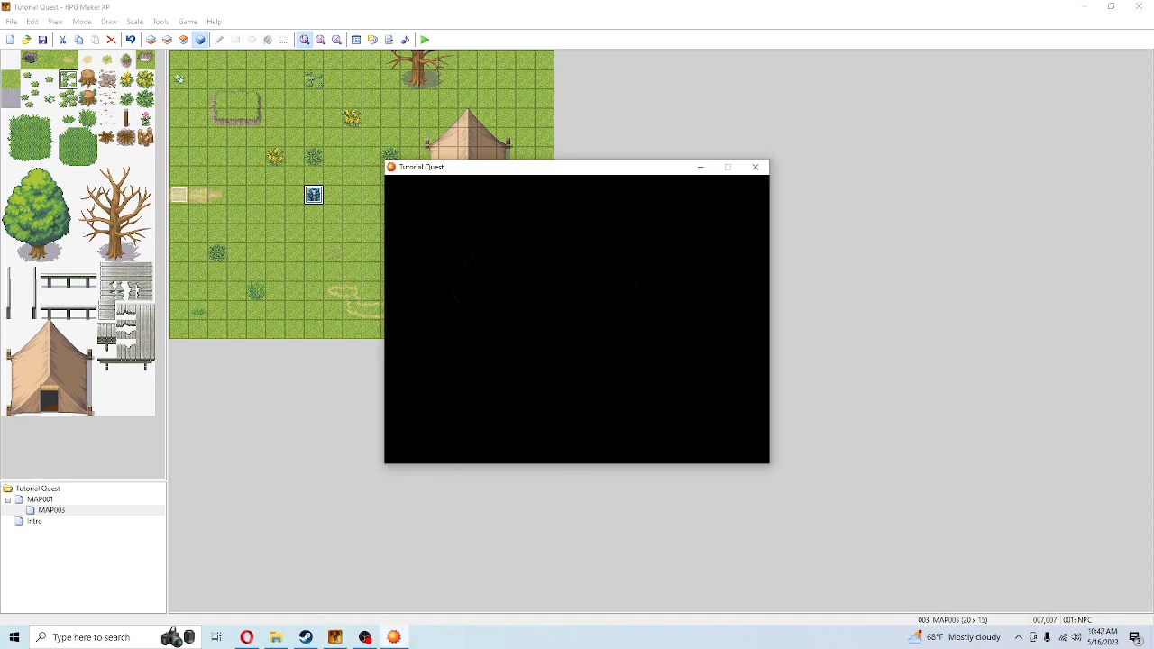
- Walk the hero east from MAP001 into MAP003 and talk to the NPC twice from its west side
{"action": "key", "text": "Right"}
{"action": "key", "text": "Down"}
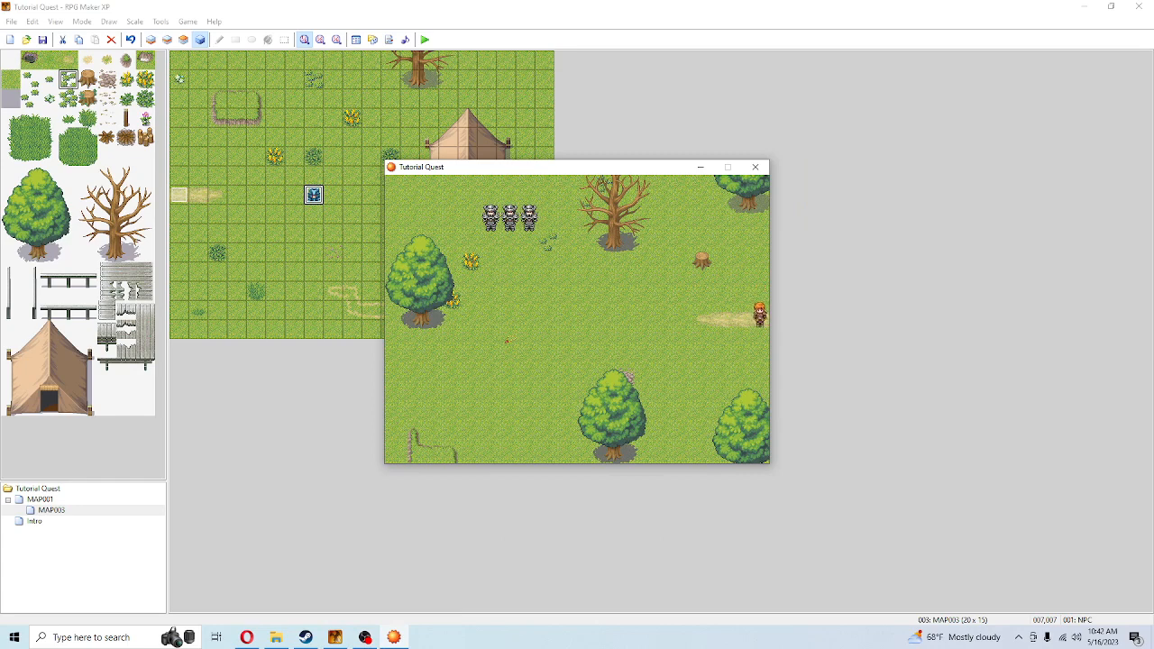
{"action": "key", "text": "Right"}
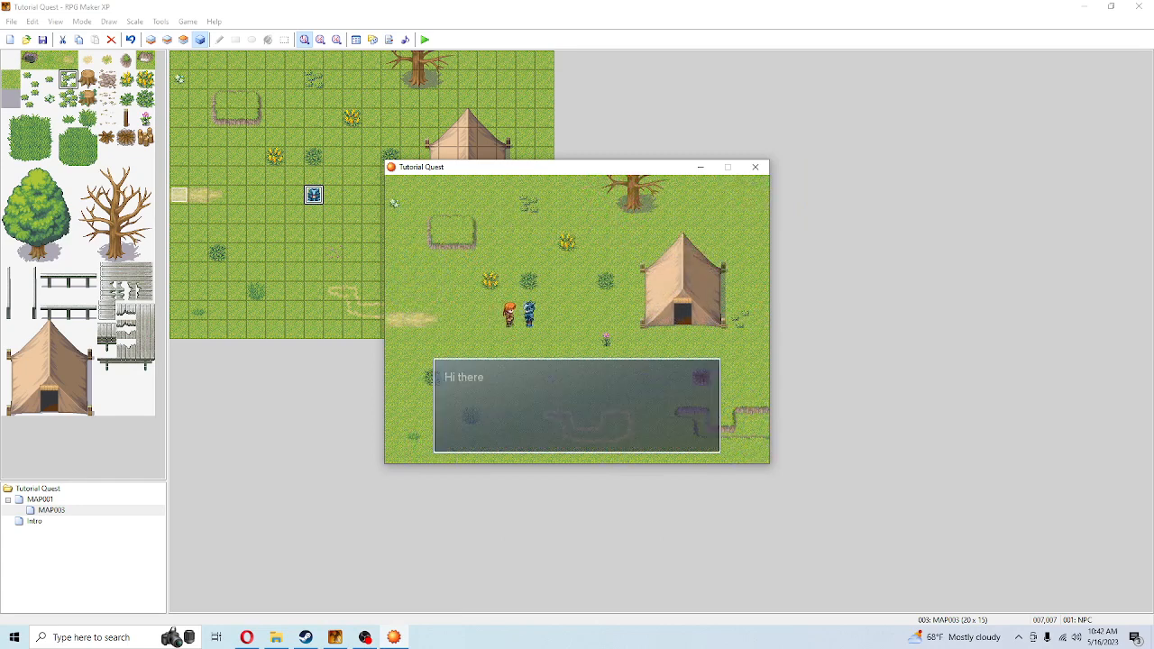
{"action": "key", "text": "Return"}
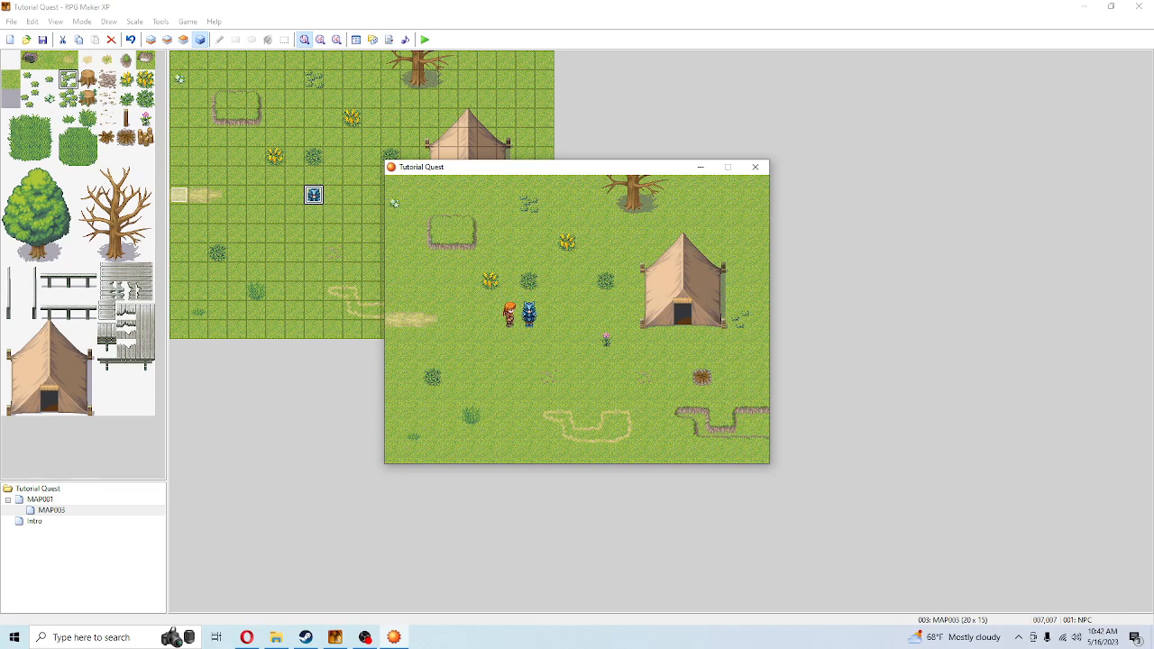
{"action": "key", "text": "Return"}
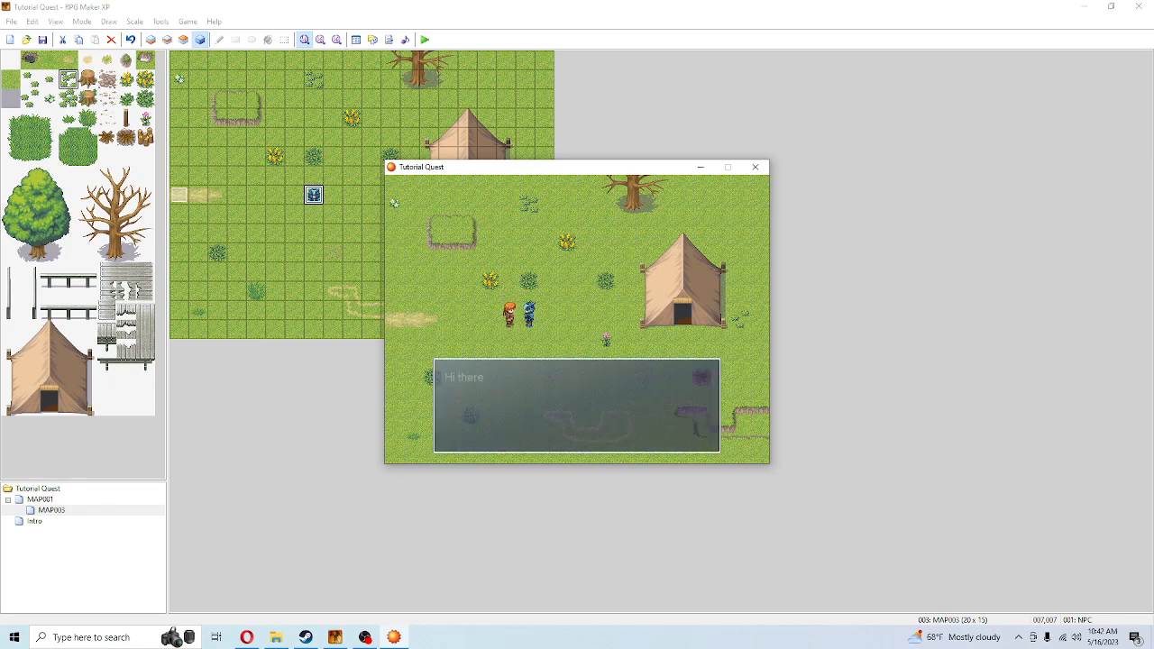
- Walk around to the NPC's east side, talk to it again, and end the playtest
{"action": "key", "text": "Down"}
{"action": "key", "text": "Right"}
{"action": "key", "text": "Right"}
{"action": "key", "text": "Up"}
{"action": "key", "text": "Left"}
{"action": "key", "text": "Return"}
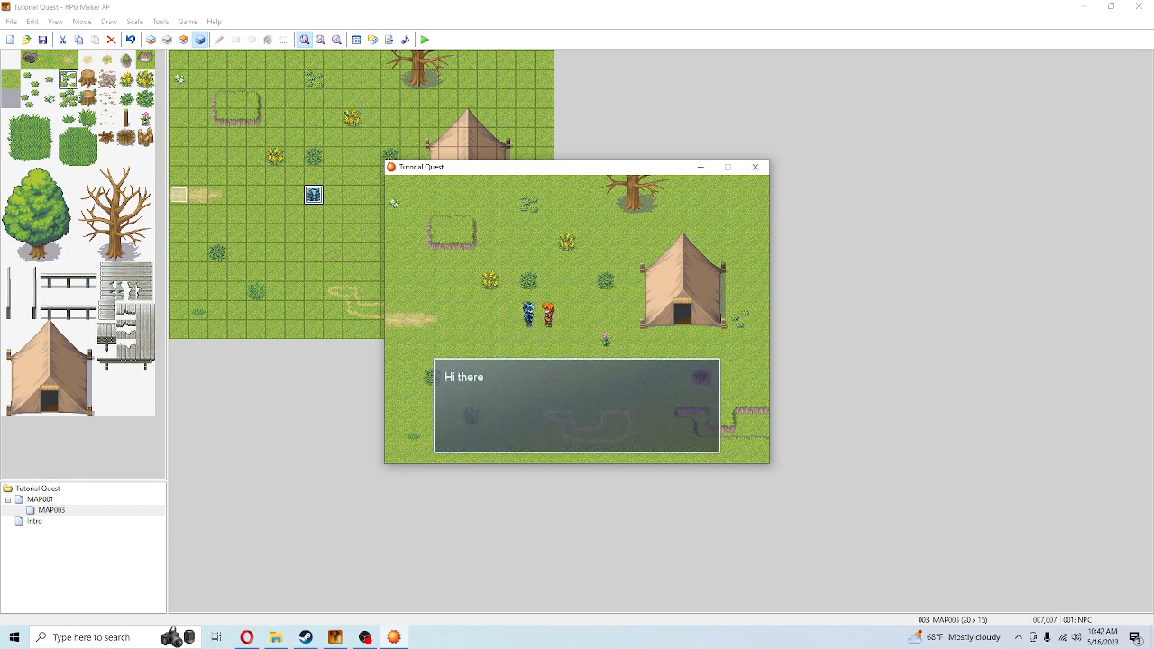
{"action": "key", "text": "Return"}
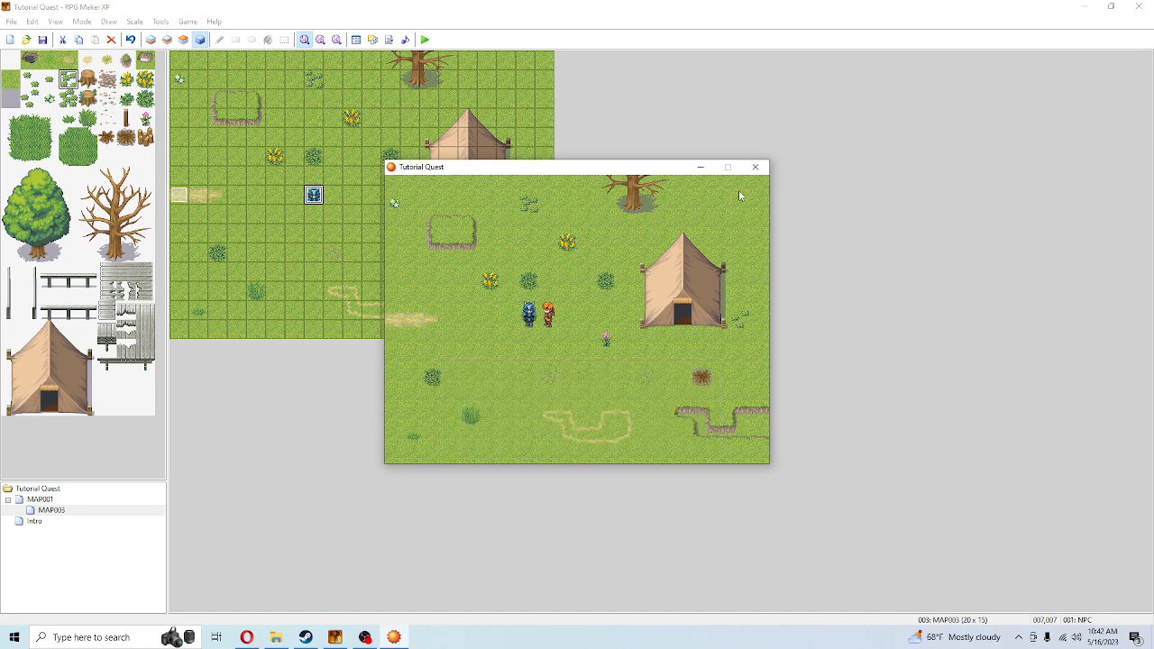
{"action": "left_click", "coordinate": [756, 166]}
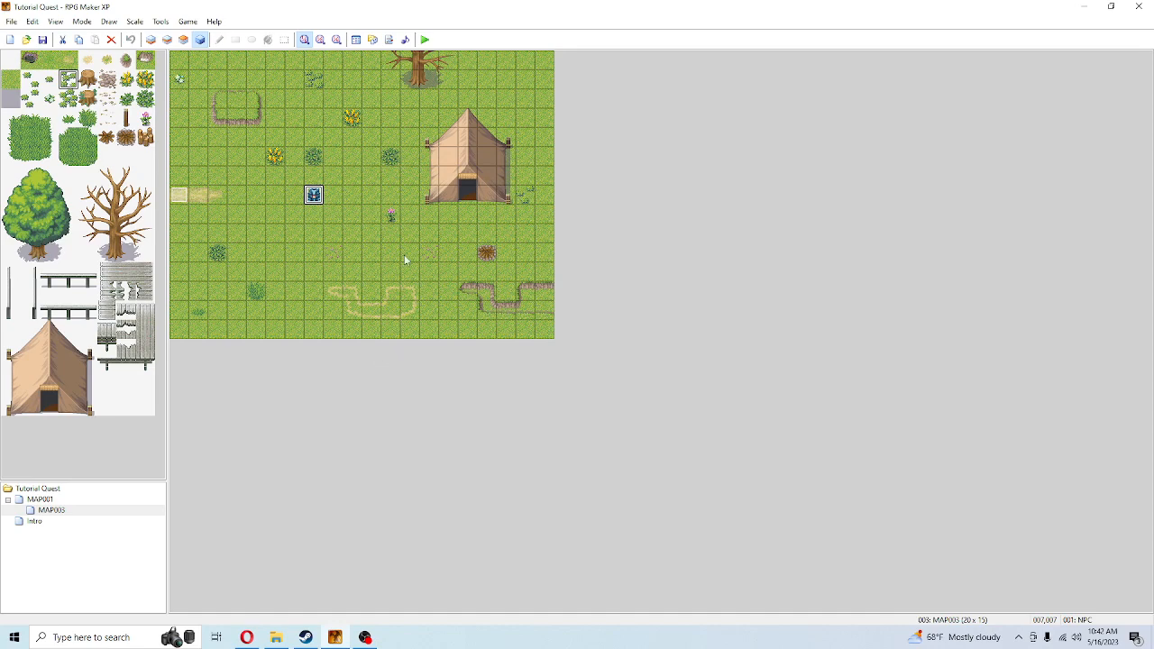
- Reopen the NPC event and set its autonomous movement type to Random
{"action": "double_click", "coordinate": [312, 195]}
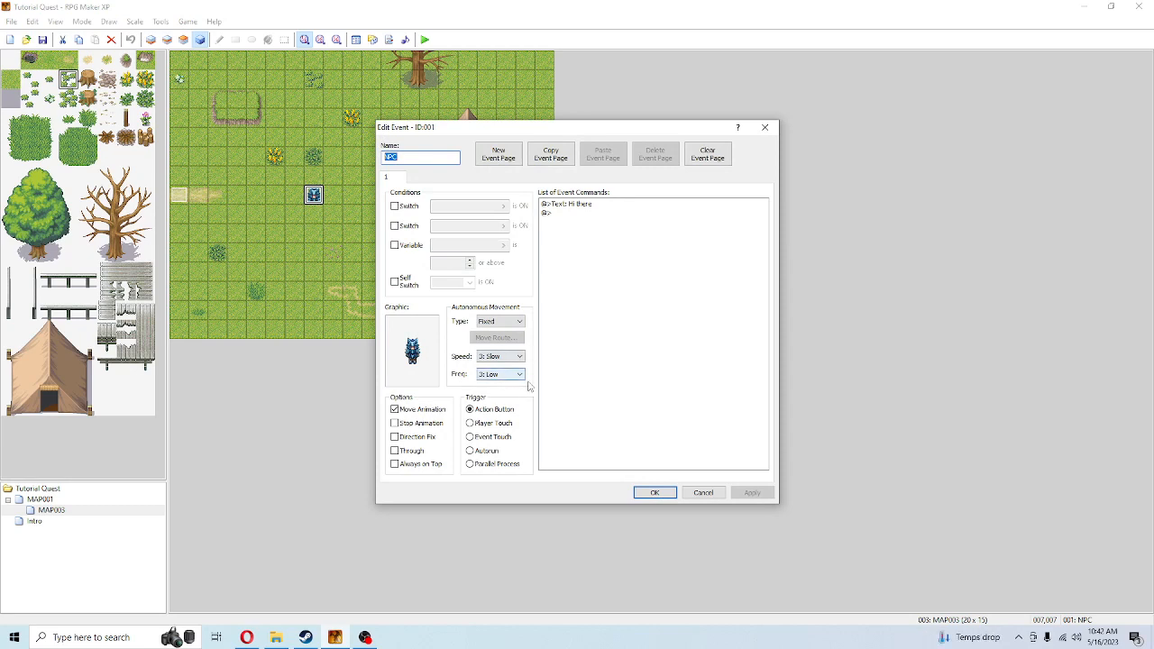
{"action": "left_click", "coordinate": [502, 325]}
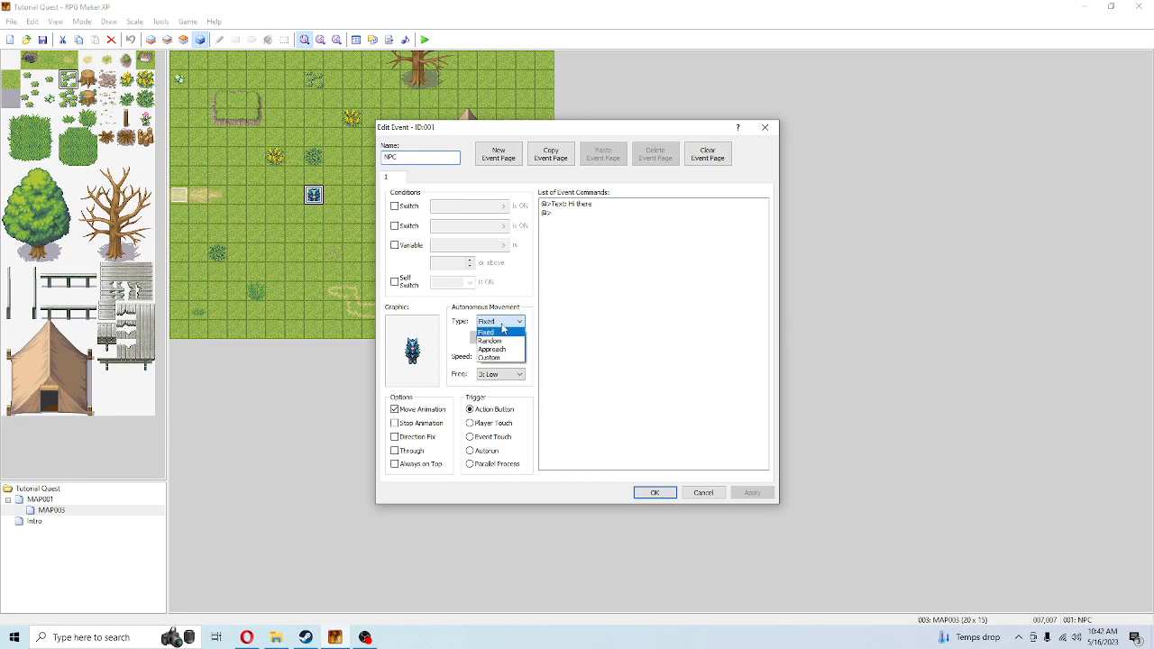
{"action": "left_click", "coordinate": [500, 342]}
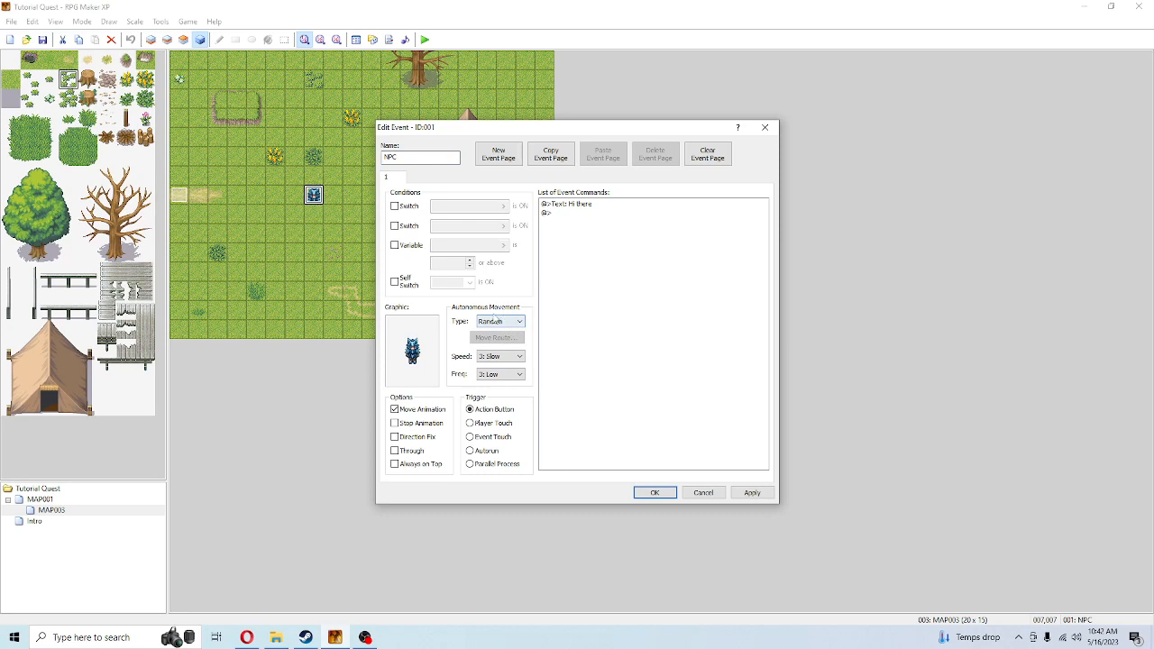
- Try the Approach and Custom movement types, viewing the custom move route commands, and reset the type to Random
{"action": "left_click", "coordinate": [495, 322]}
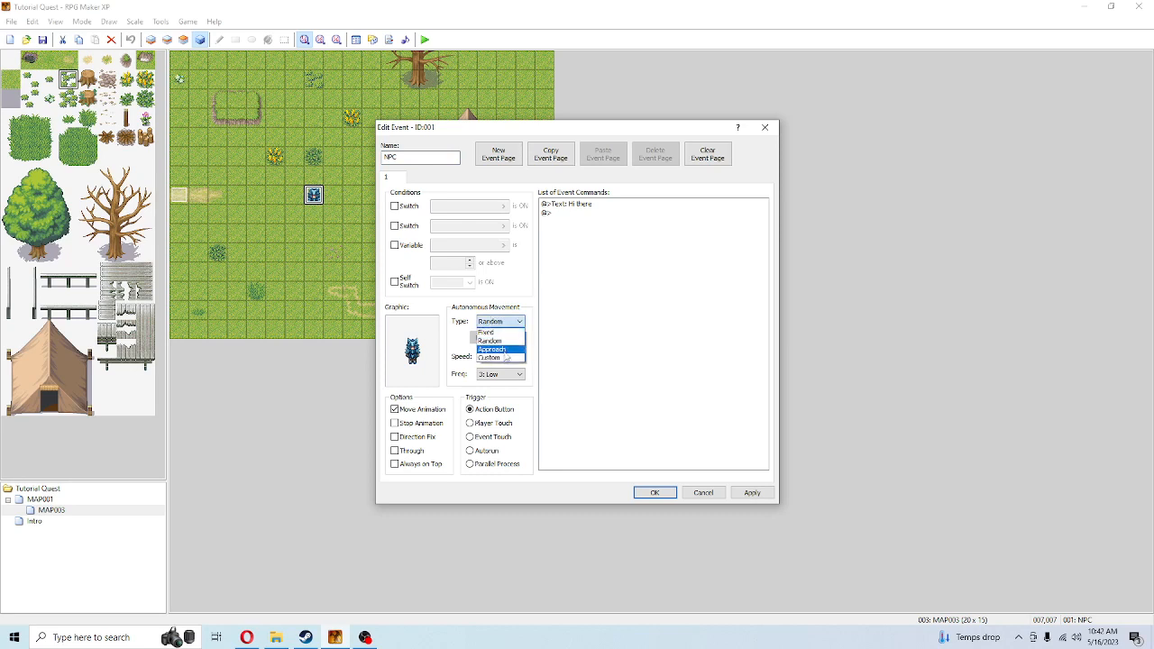
{"action": "left_click", "coordinate": [500, 349]}
{"action": "left_click", "coordinate": [501, 322]}
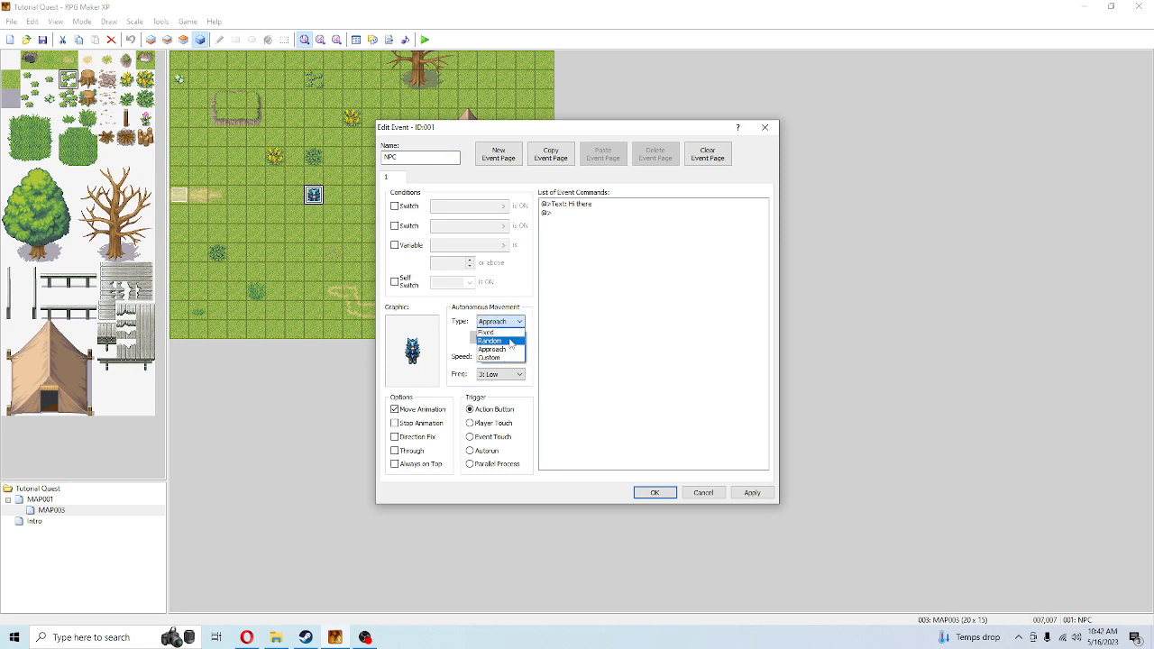
{"action": "left_click", "coordinate": [511, 359]}
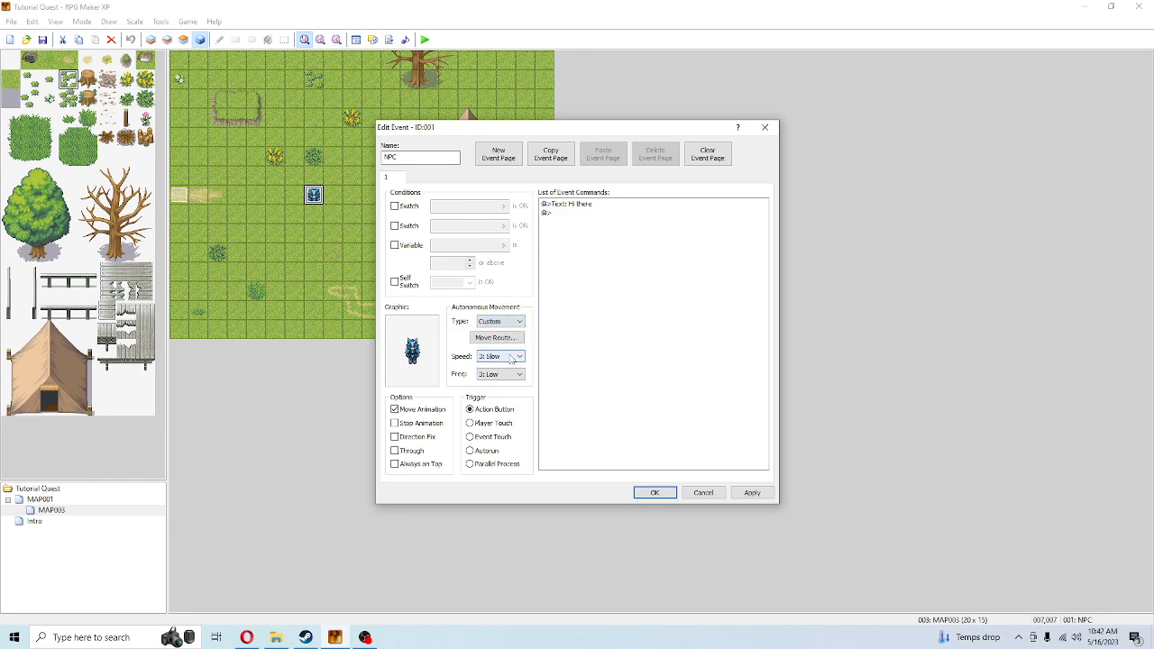
{"action": "left_click", "coordinate": [504, 339]}
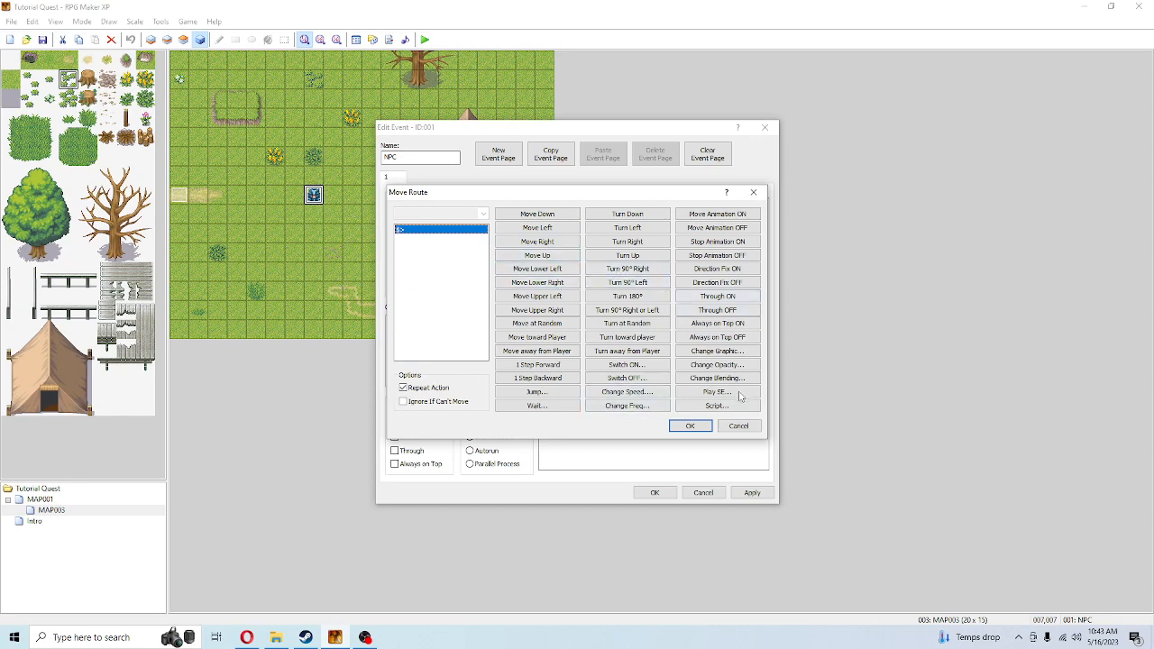
{"action": "left_click", "coordinate": [738, 425]}
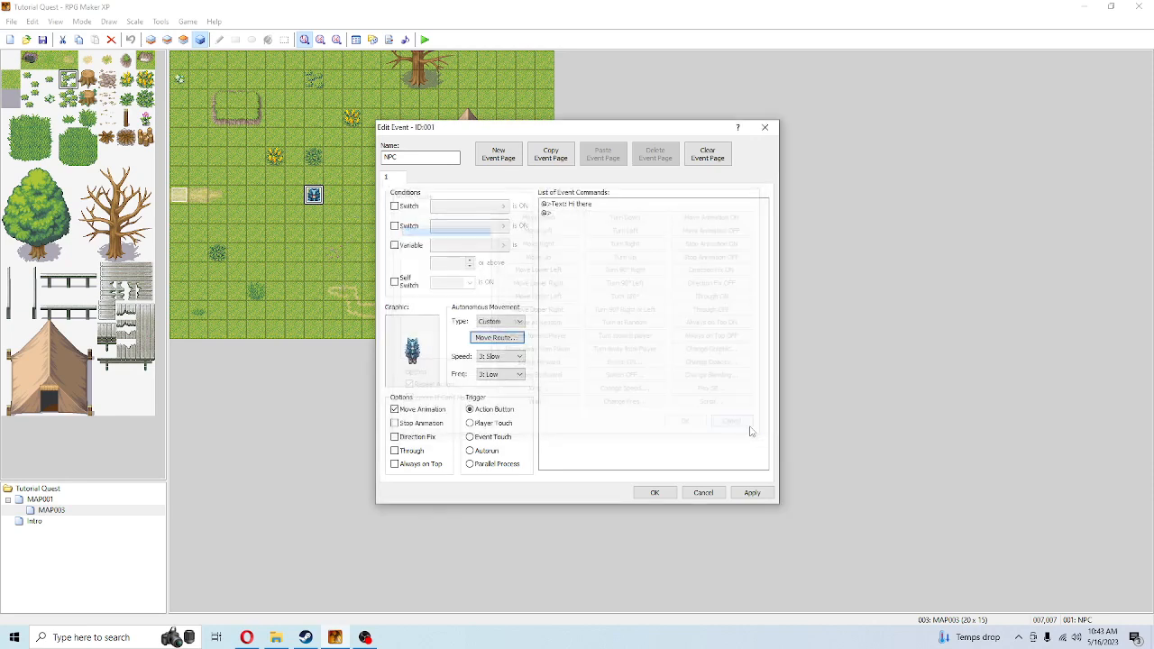
{"action": "left_click", "coordinate": [503, 322]}
{"action": "left_click", "coordinate": [494, 340]}
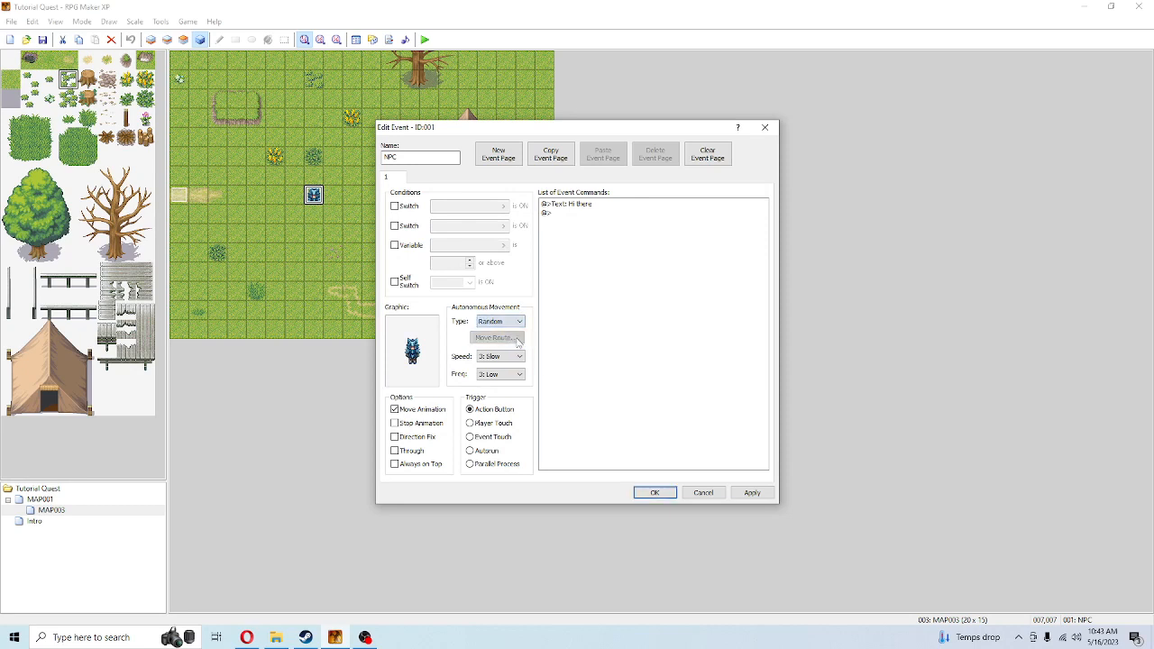
- Delete the "Hi there" text command from the NPC event and open the event command selection for the empty line
{"action": "left_click", "coordinate": [636, 410]}
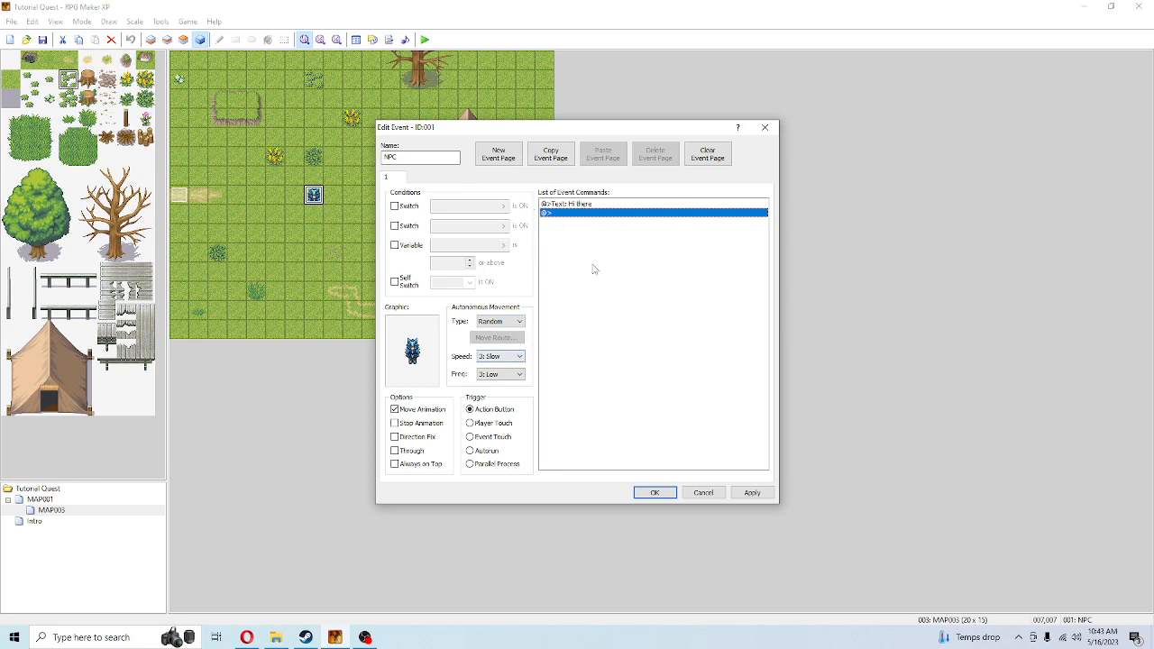
{"action": "left_click", "coordinate": [580, 205]}
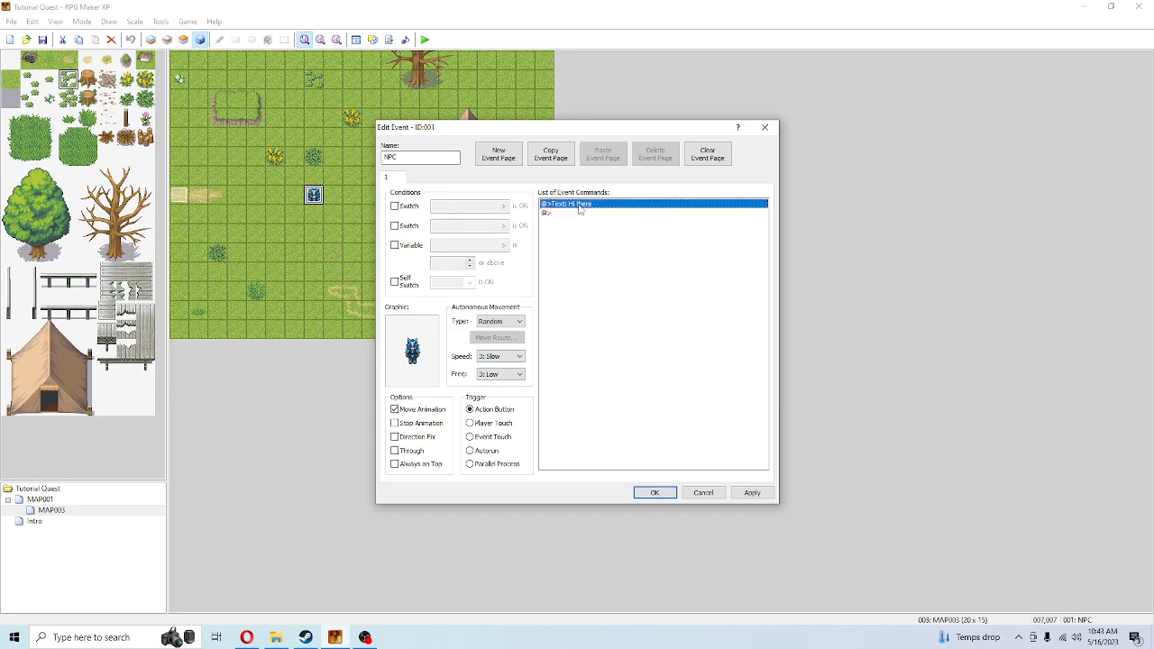
{"action": "double_click", "coordinate": [579, 211]}
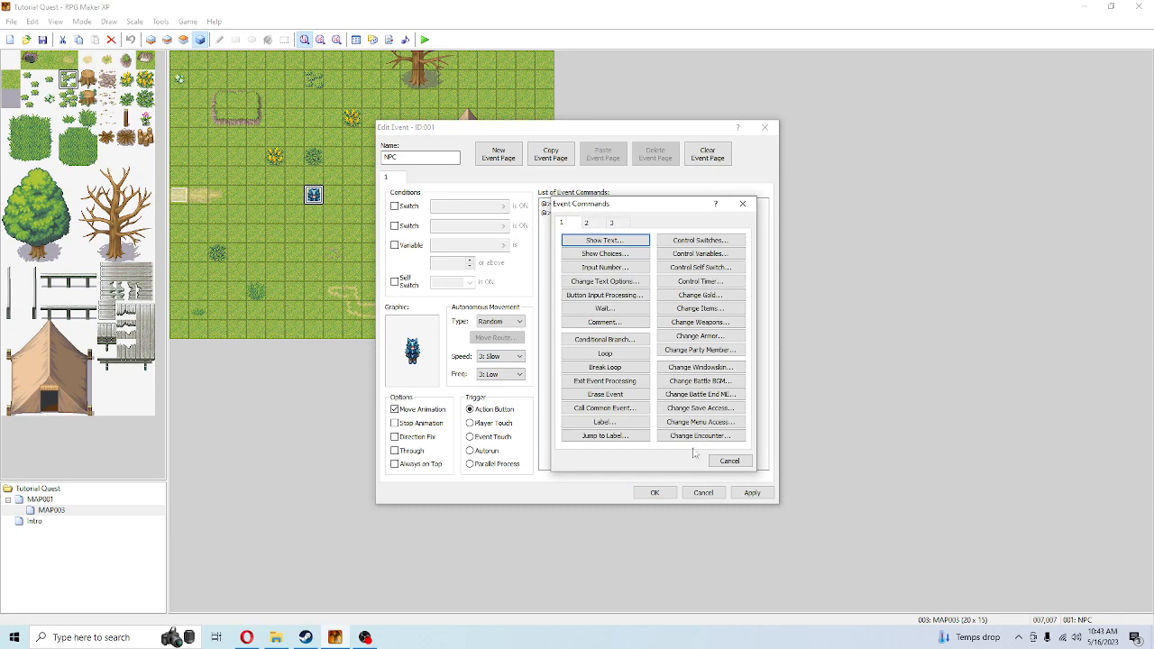
{"action": "left_click", "coordinate": [722, 461]}
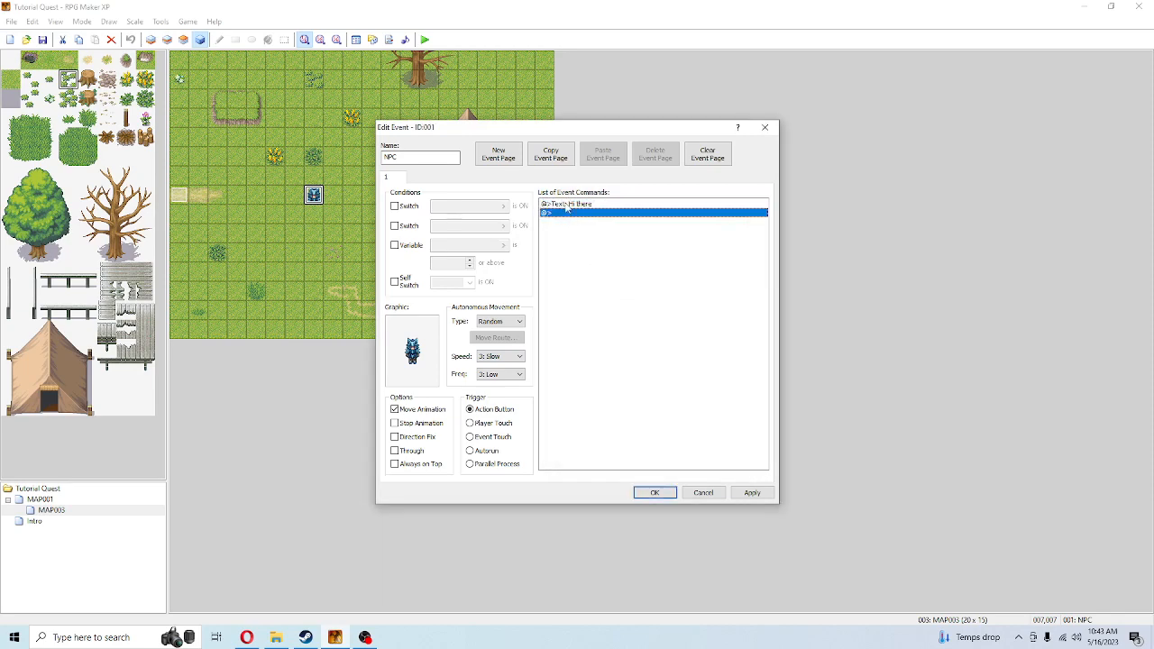
{"action": "left_click", "coordinate": [566, 206]}
{"action": "key", "text": "Delete"}
{"action": "double_click", "coordinate": [566, 205]}
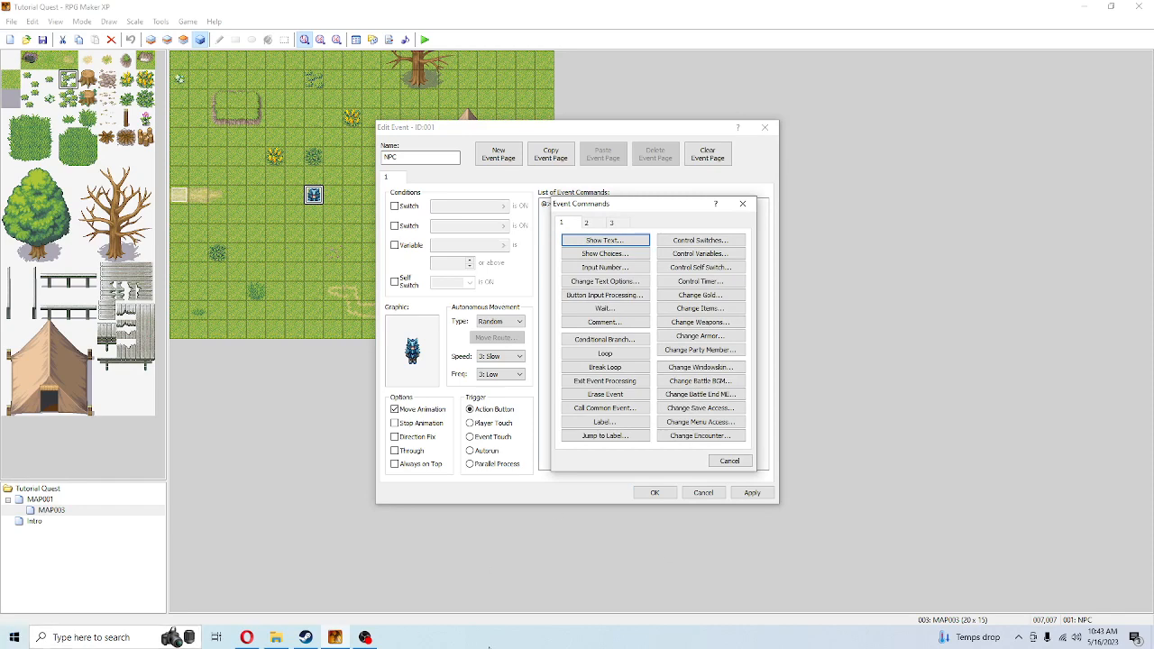
{"action": "left_click", "coordinate": [374, 639]}
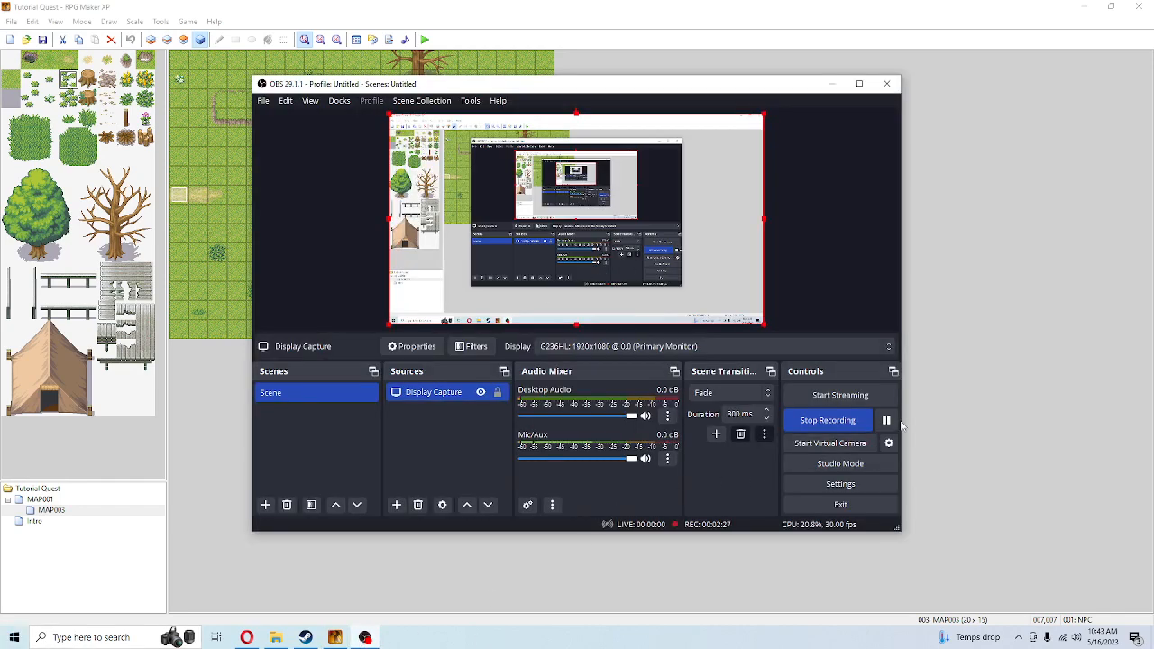
{"action": "left_click", "coordinate": [975, 427]}
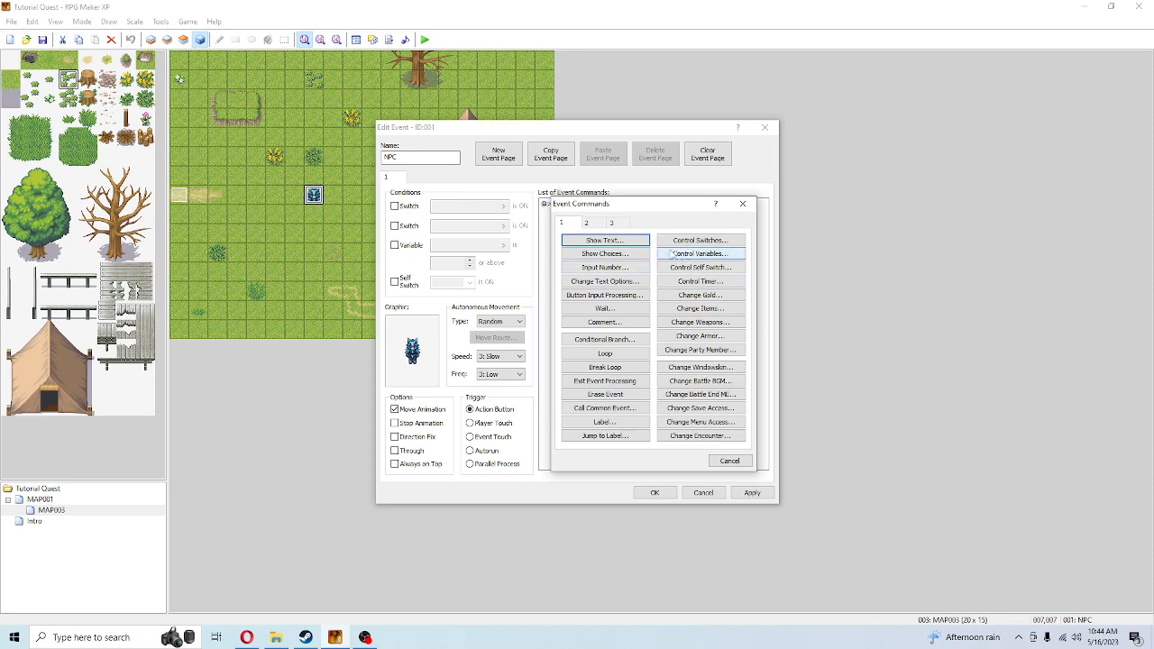
- Start a Control Variables command for single variable 0001 and name that variable RNG
{"action": "left_click", "coordinate": [698, 256]}
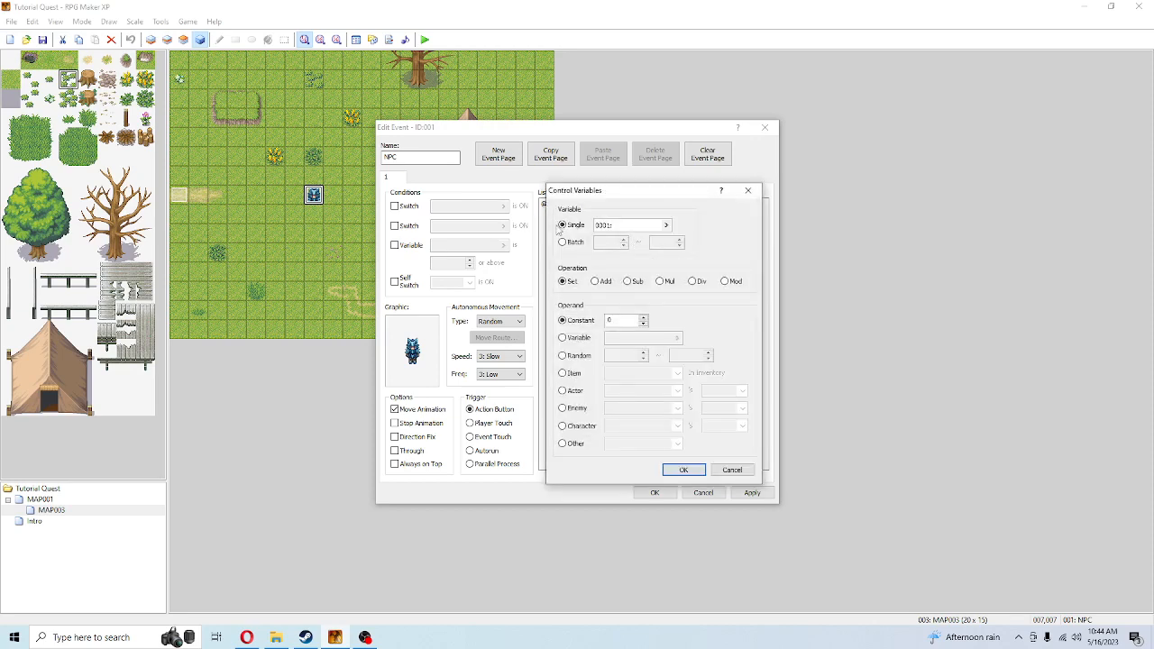
{"action": "left_click", "coordinate": [666, 225]}
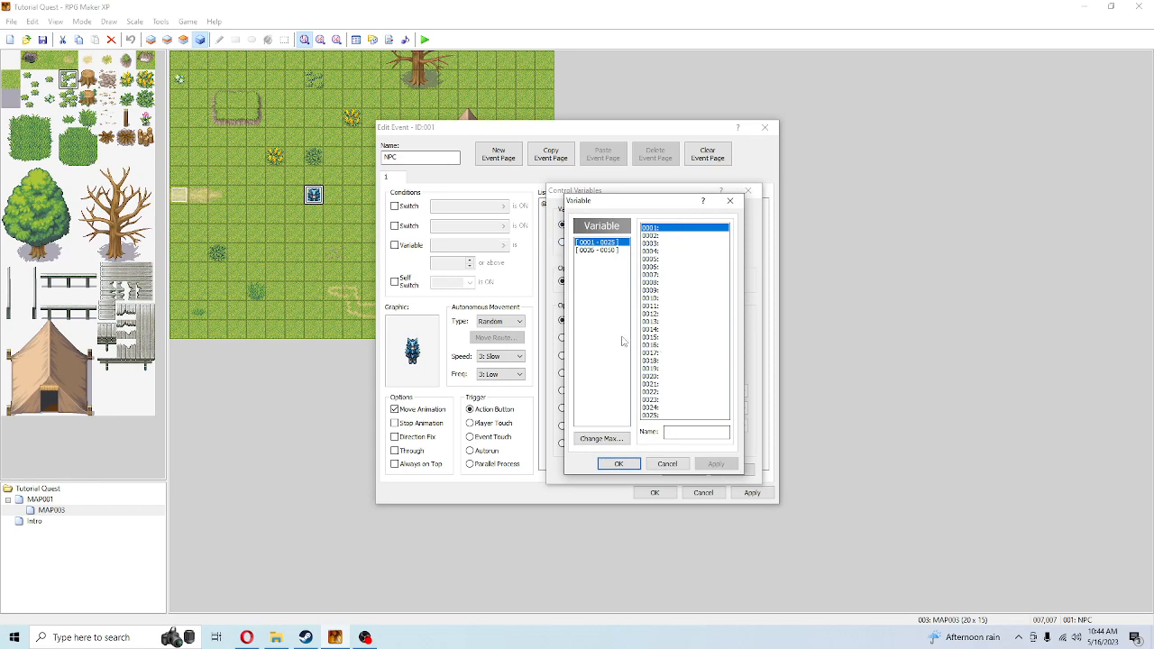
{"action": "left_click", "coordinate": [671, 433]}
{"action": "type", "text": "RNG"}
{"action": "left_click", "coordinate": [622, 464]}
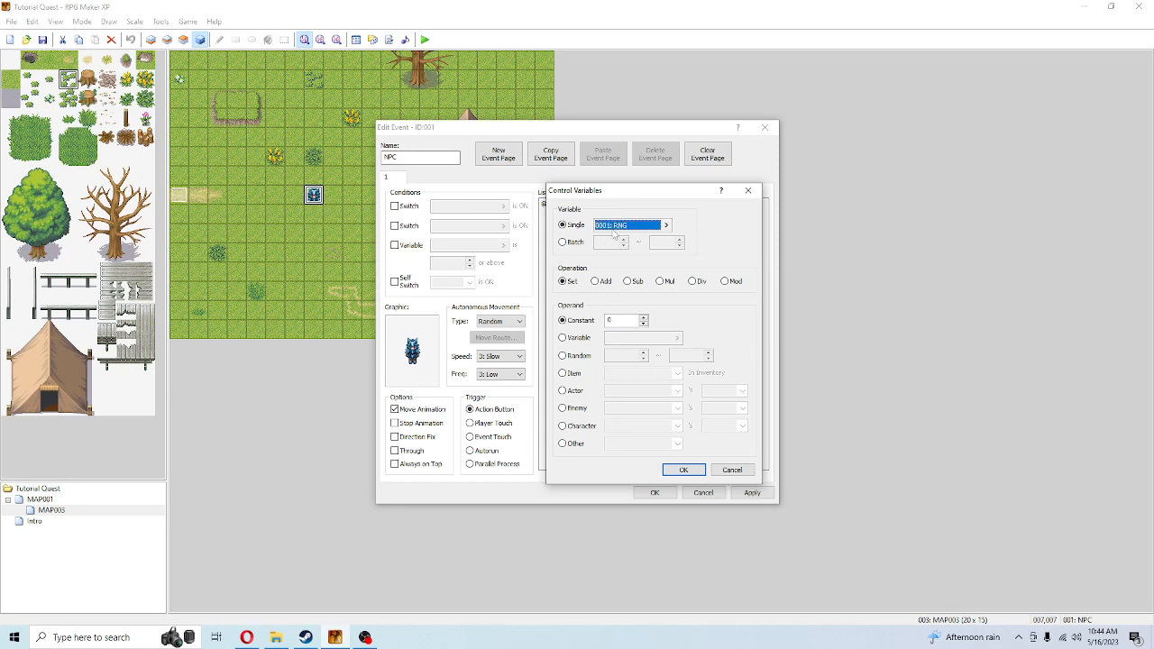
- Set the RNG variable to a random number from 1 to 3 and add the command to the event
{"action": "left_click", "coordinate": [562, 356]}
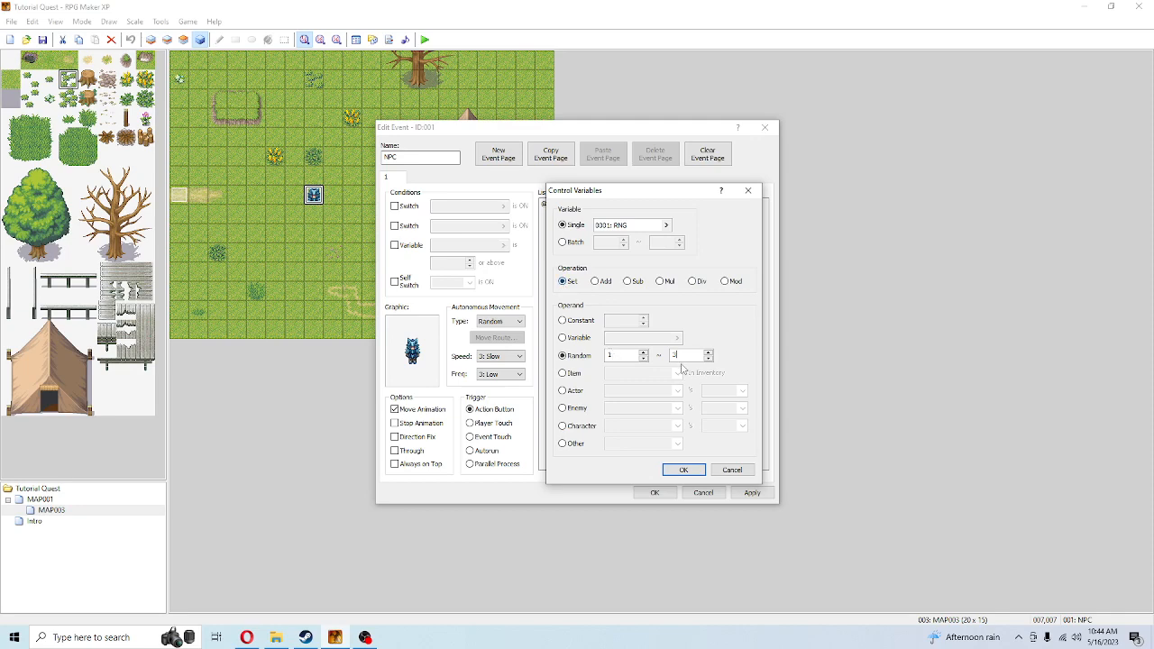
{"action": "left_click", "coordinate": [683, 469]}
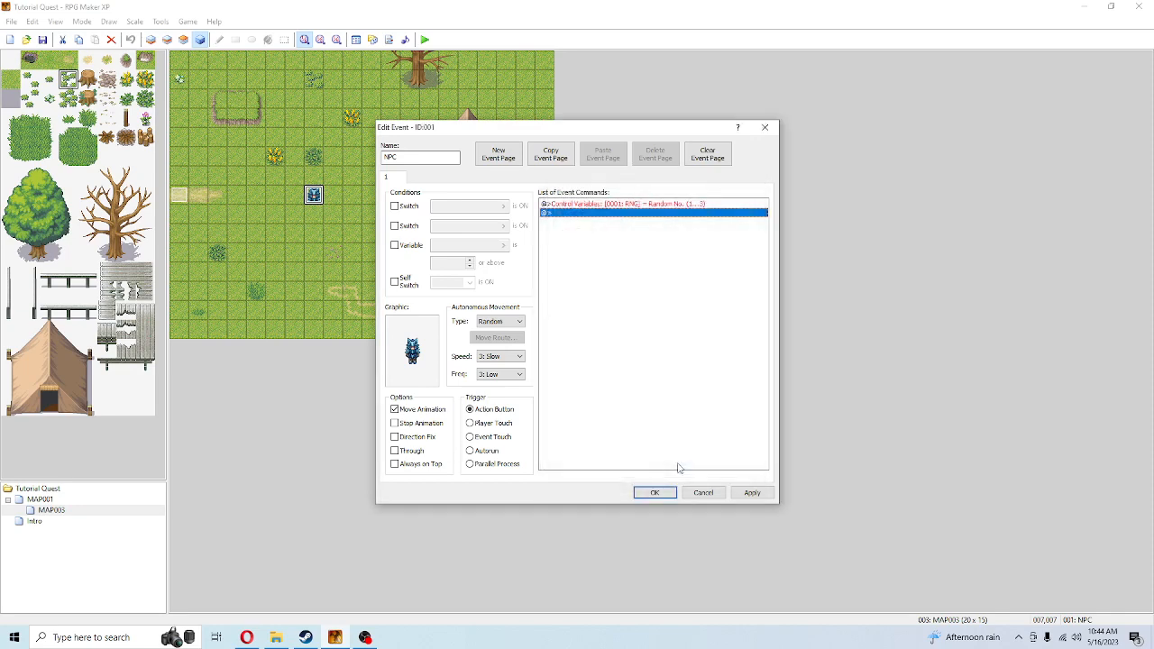
{"action": "left_click", "coordinate": [609, 205]}
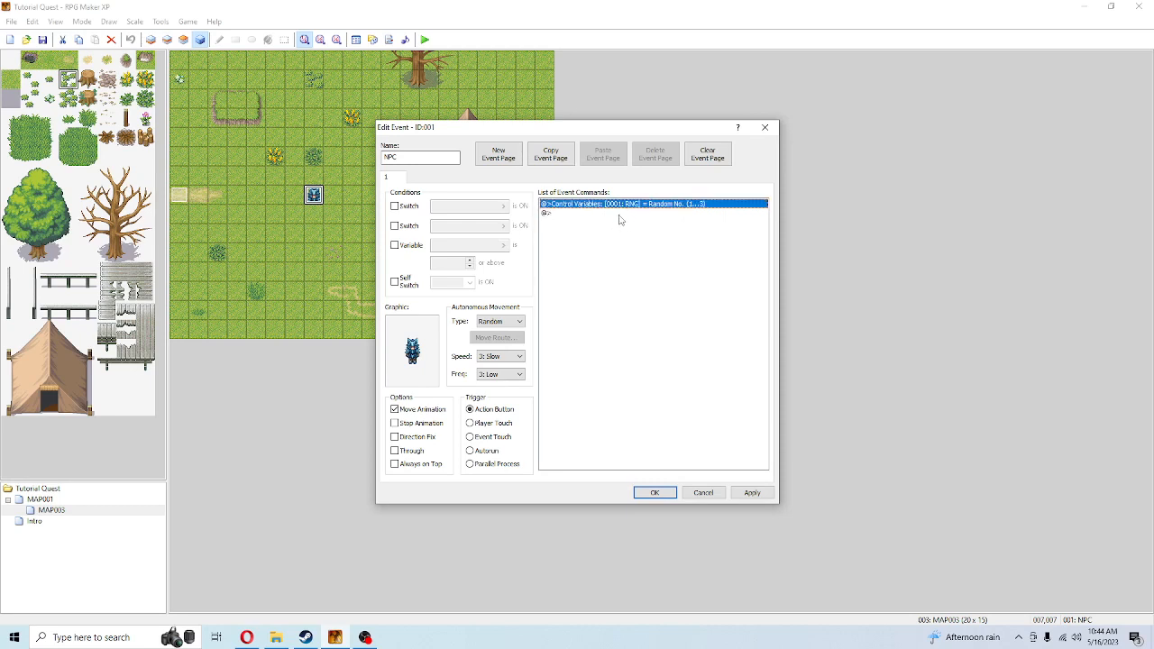
- Add a Conditional Branch below the variable command that checks whether RNG is equal to 1, with Else handling
{"action": "left_click", "coordinate": [585, 214]}
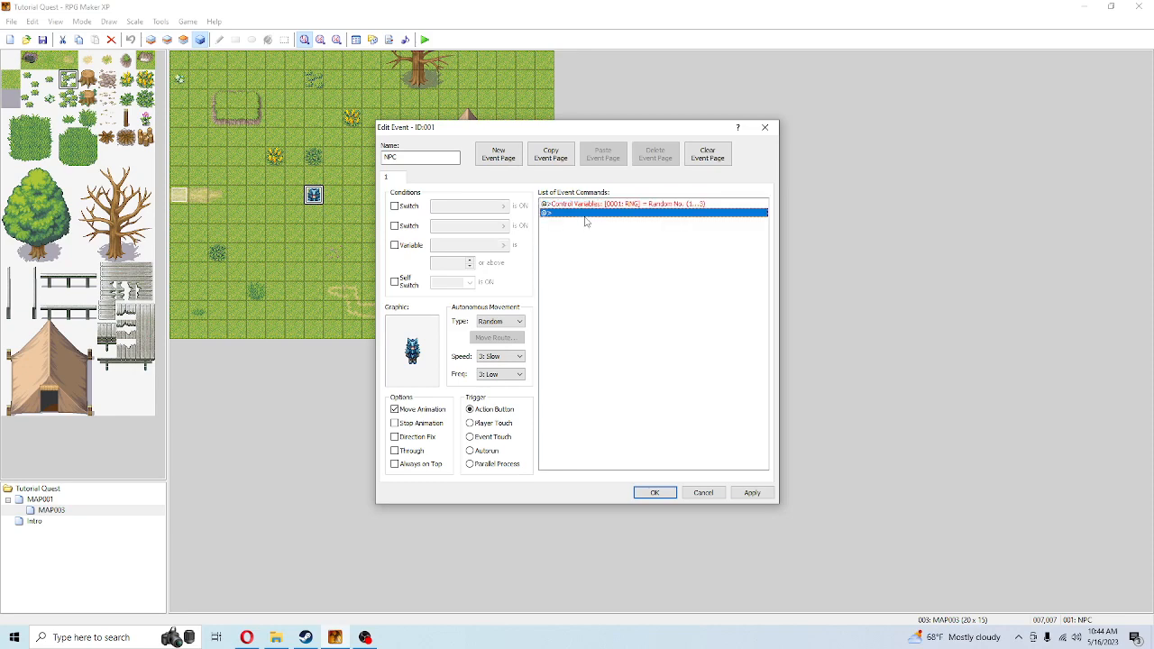
{"action": "double_click", "coordinate": [583, 214]}
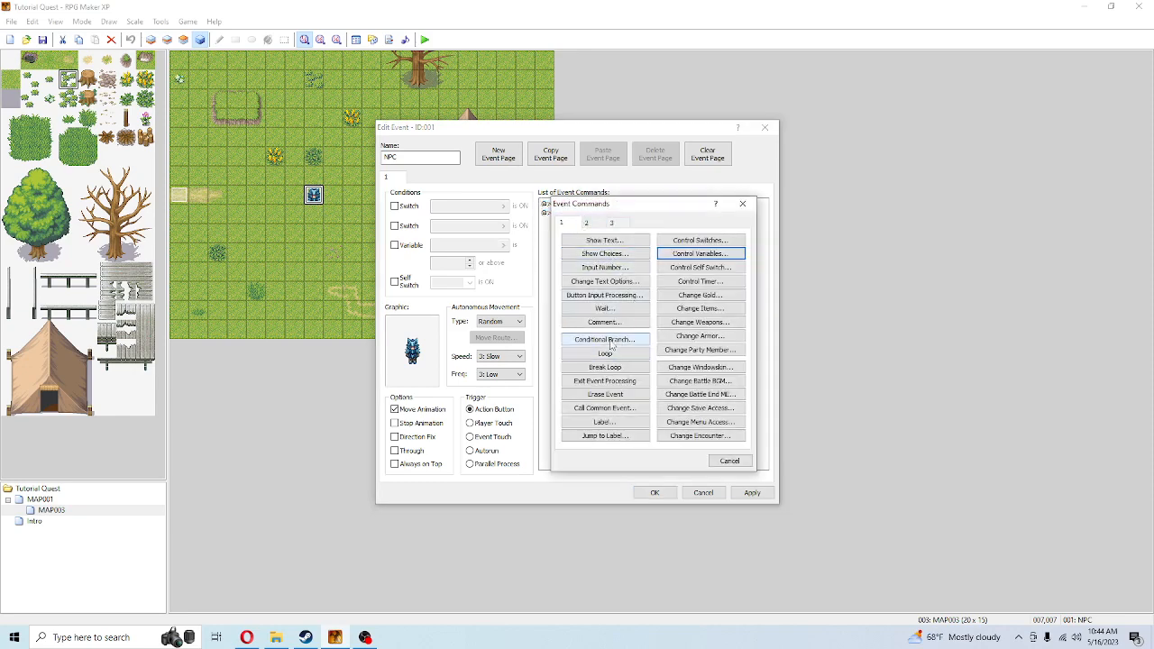
{"action": "left_click", "coordinate": [610, 340]}
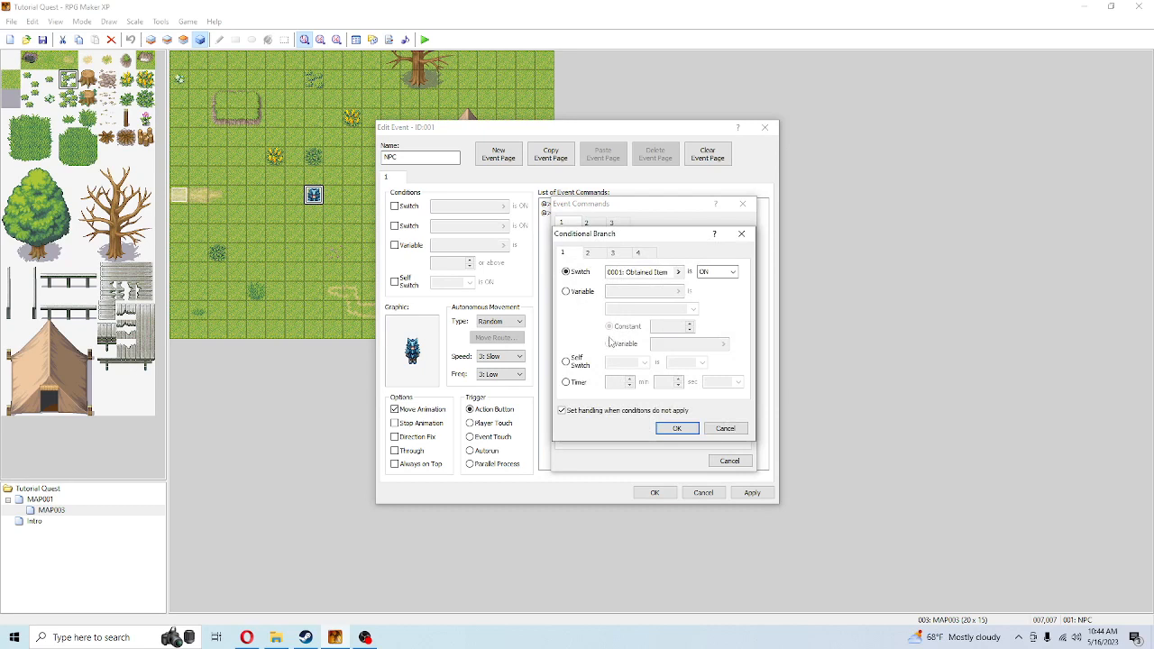
{"action": "left_click", "coordinate": [566, 291]}
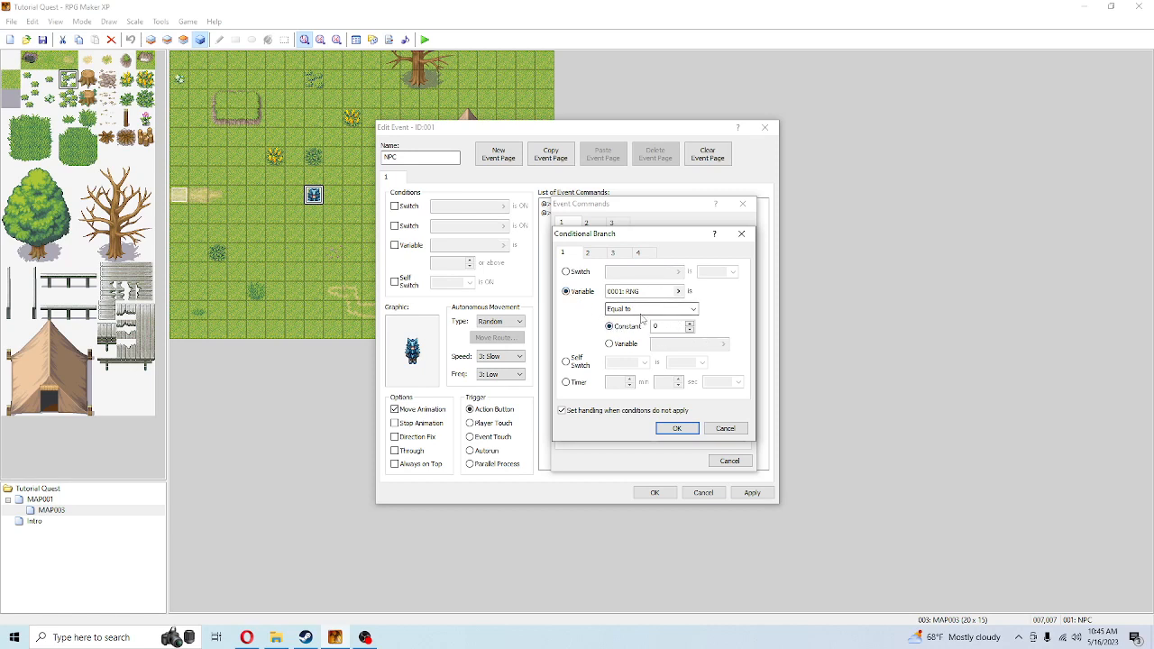
{"action": "left_click", "coordinate": [690, 327]}
{"action": "left_click", "coordinate": [676, 429]}
{"action": "left_click", "coordinate": [565, 217]}
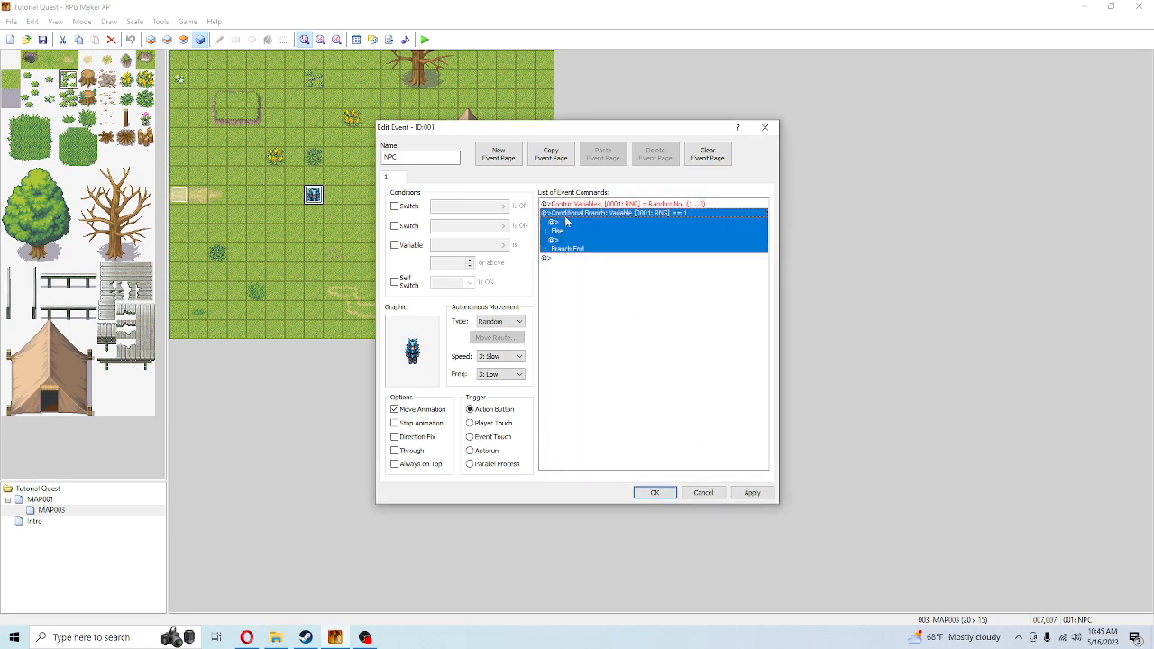
{"action": "left_click", "coordinate": [625, 232]}
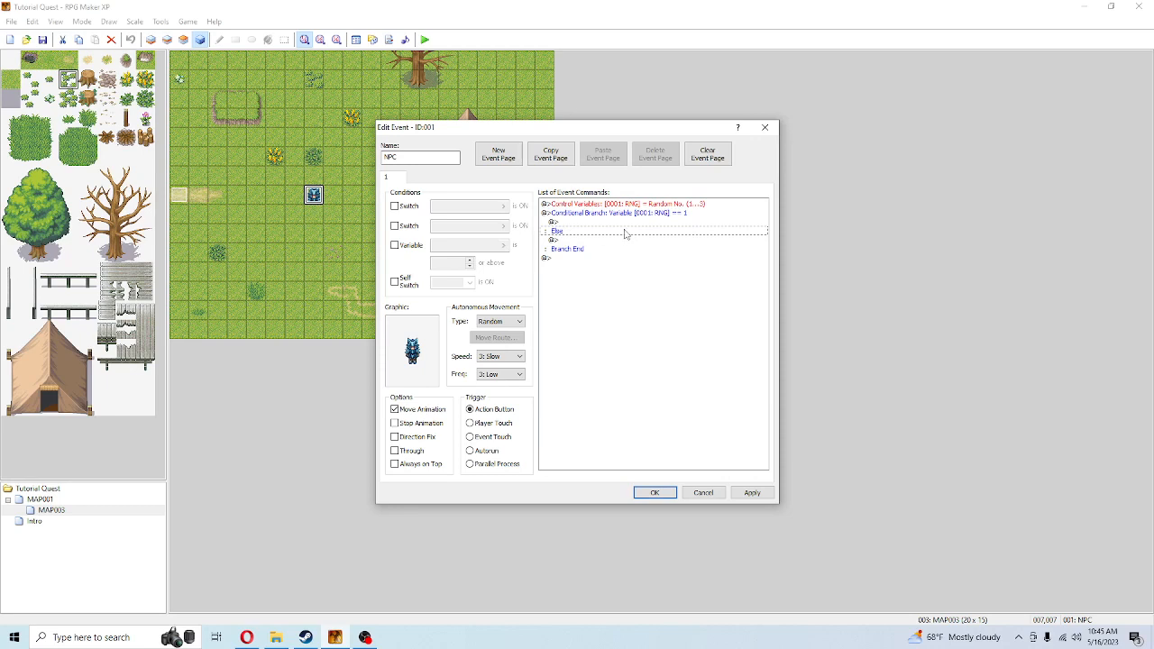
{"action": "left_click", "coordinate": [562, 221]}
- Nest a Conditional Branch in the Else section of the first branch, checking whether variable RNG is equal to 2
{"action": "left_click", "coordinate": [568, 241]}
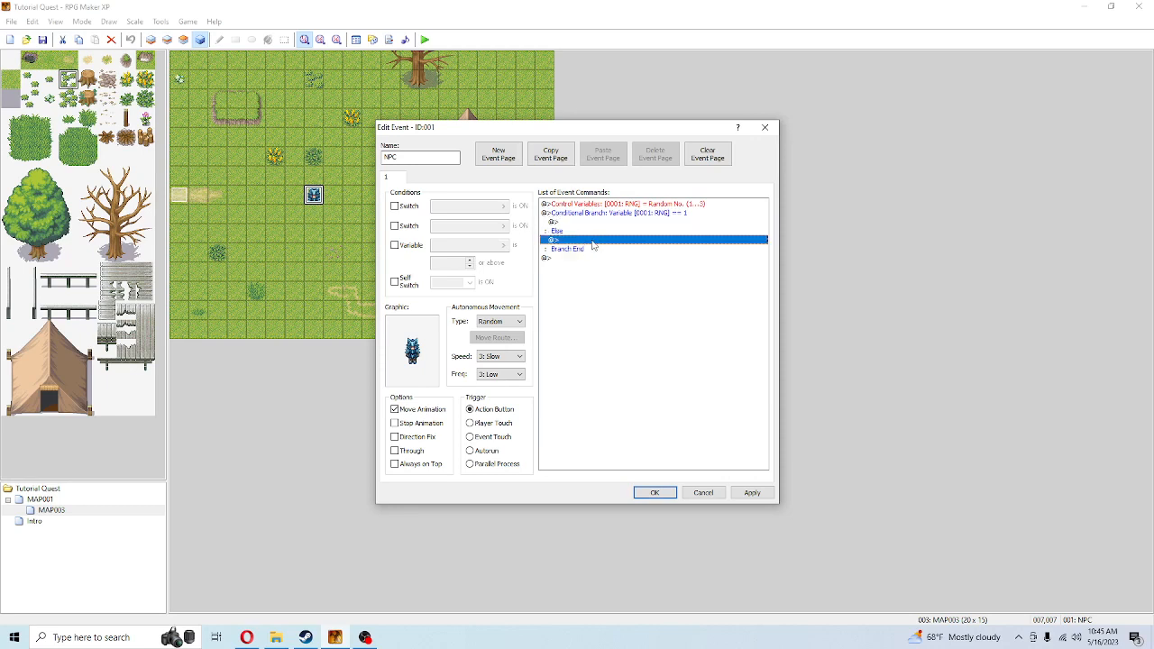
{"action": "double_click", "coordinate": [593, 241]}
{"action": "left_click", "coordinate": [601, 340]}
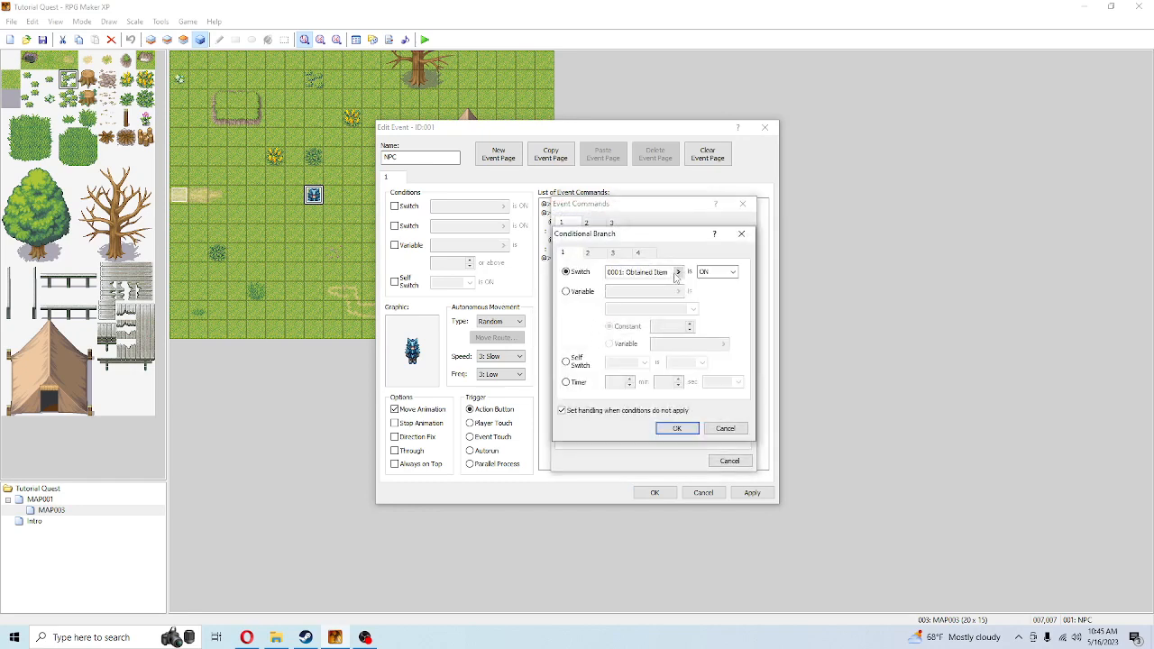
{"action": "left_click", "coordinate": [678, 272]}
{"action": "left_click", "coordinate": [662, 458]}
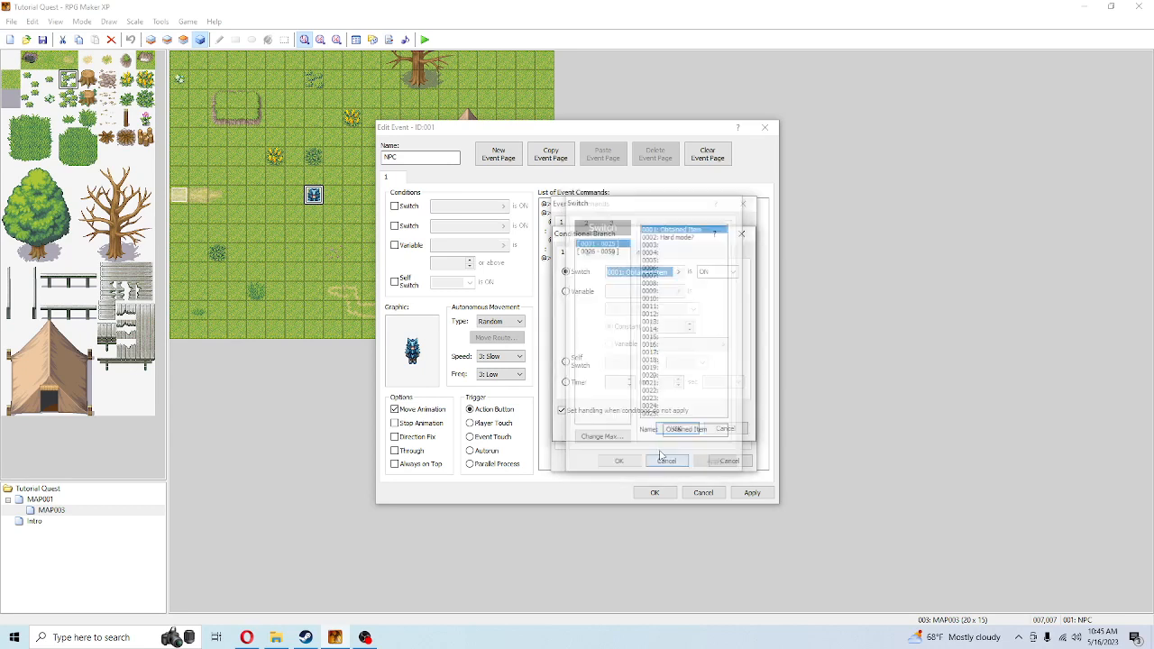
{"action": "left_click", "coordinate": [565, 291]}
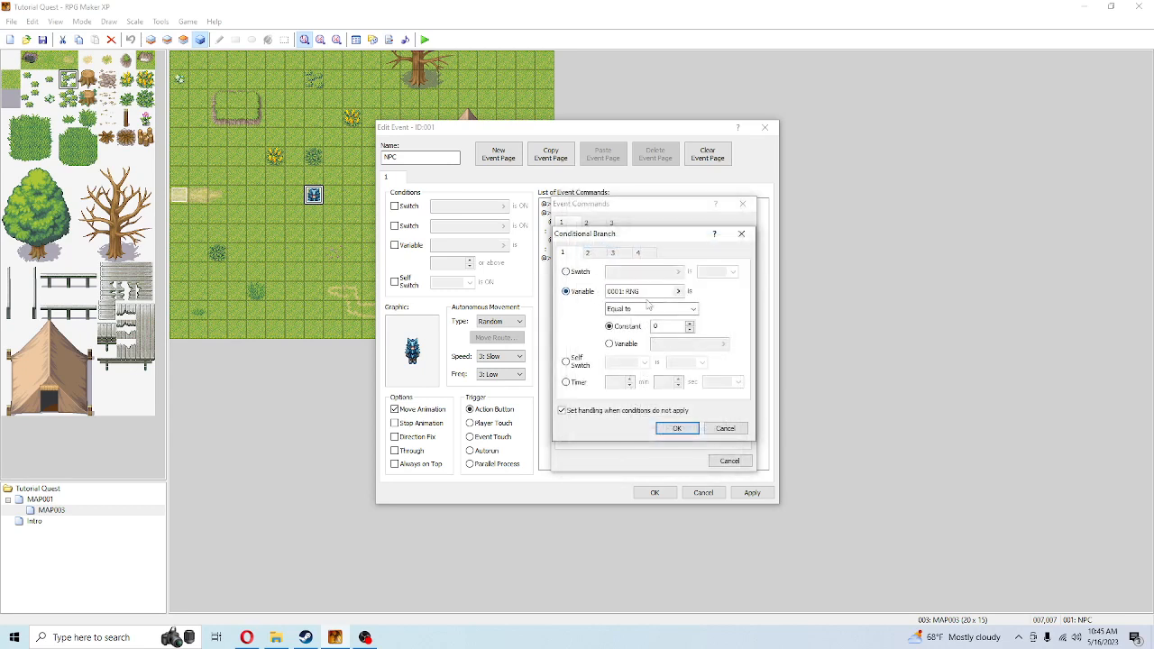
{"action": "left_click", "coordinate": [642, 326]}
{"action": "type", "text": "2"}
{"action": "left_click", "coordinate": [676, 428]}
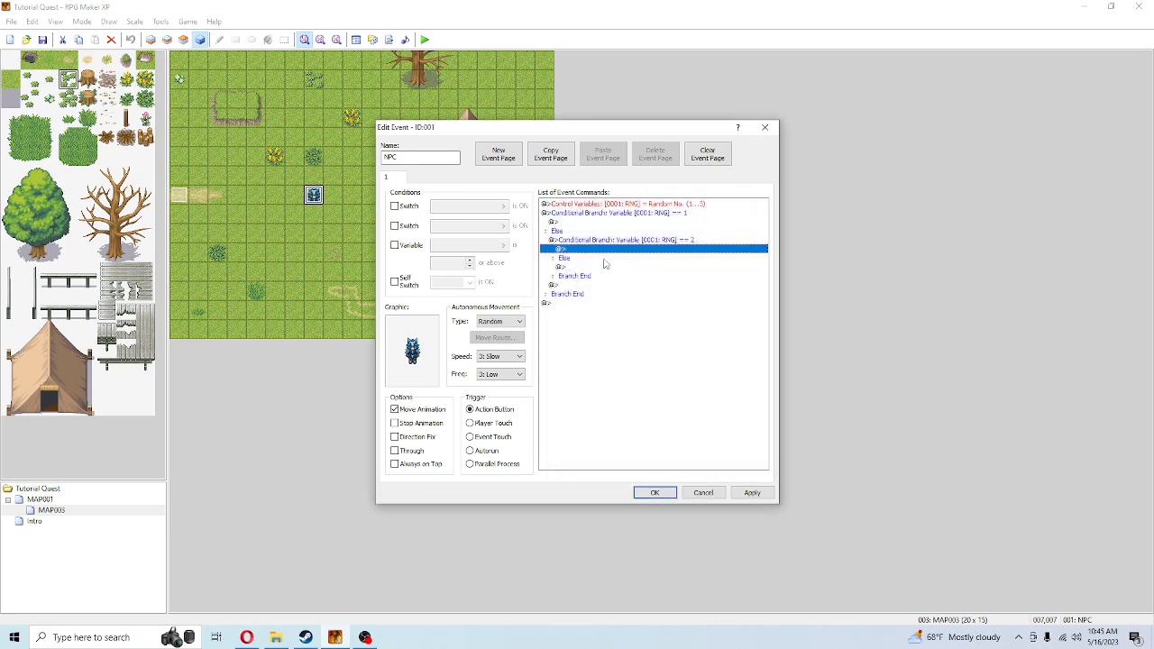
- Nest a Conditional Branch in the Else section of the RNG == 2 branch, checking whether RNG is equal to 3
{"action": "left_click", "coordinate": [577, 268]}
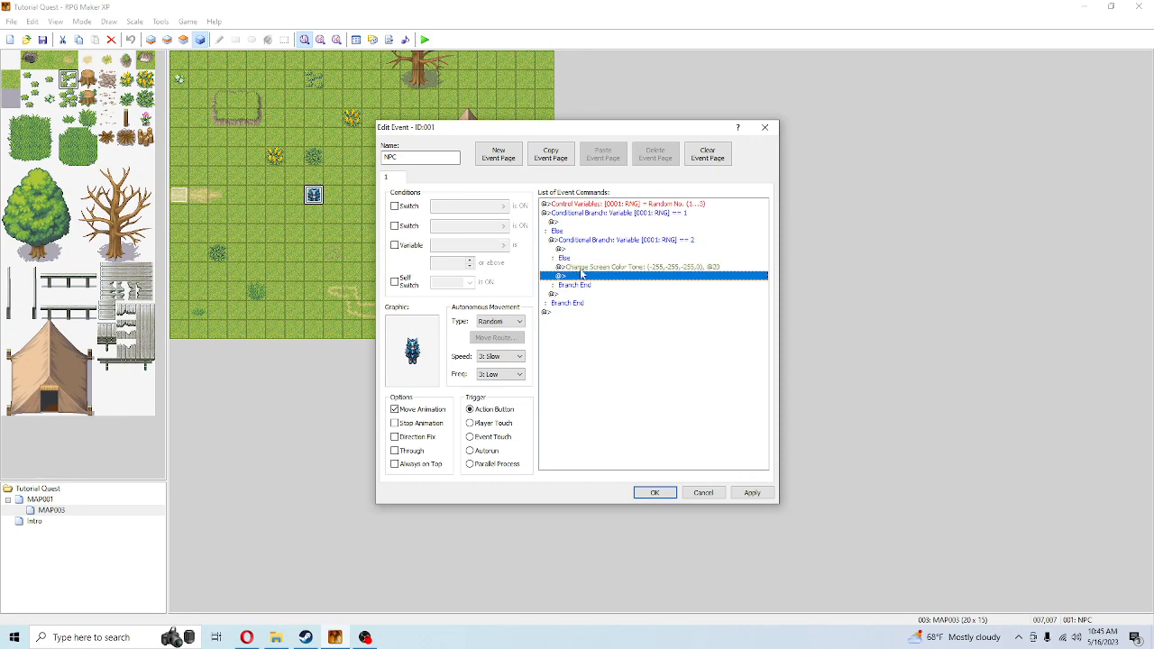
{"action": "double_click", "coordinate": [583, 270]}
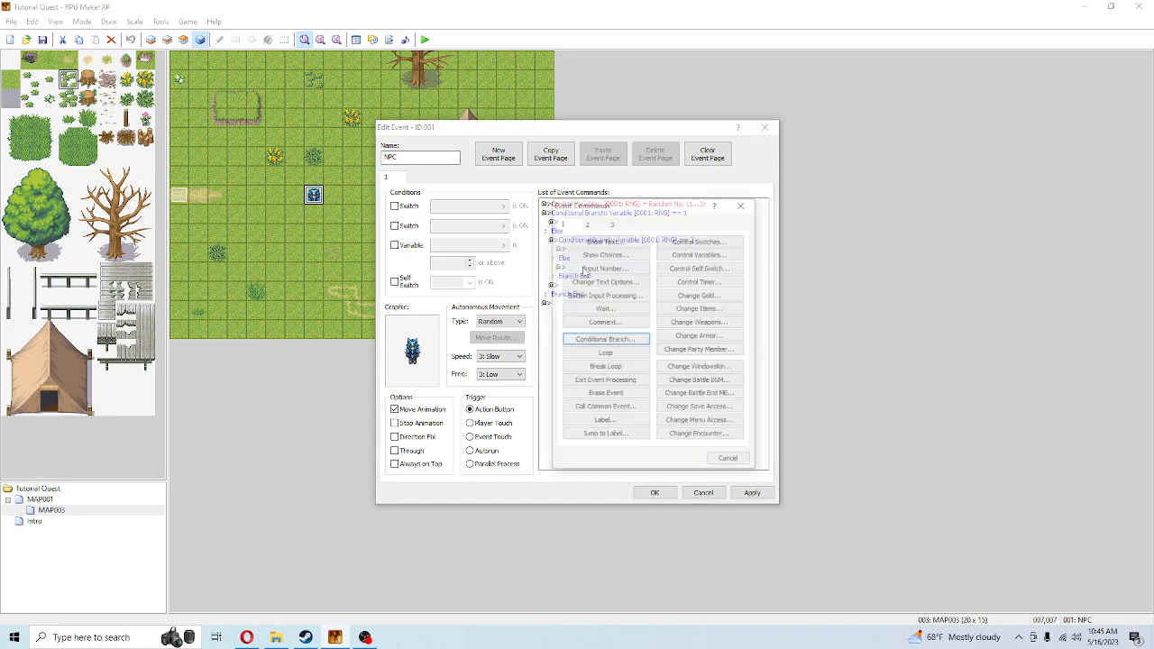
{"action": "left_click", "coordinate": [604, 341]}
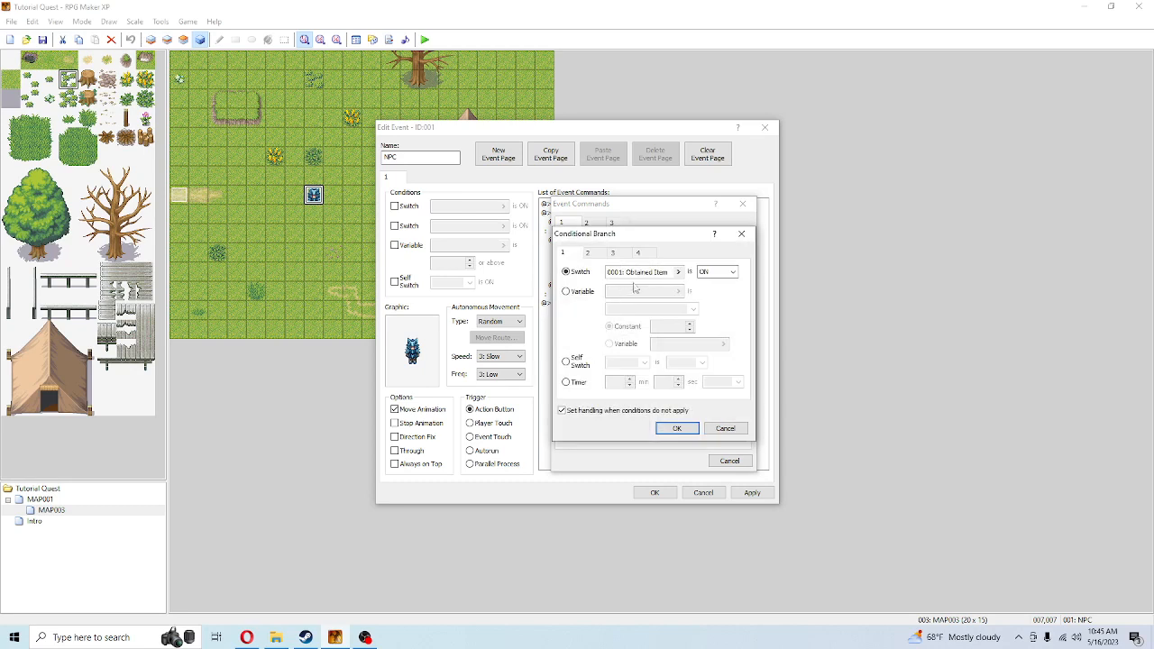
{"action": "left_click", "coordinate": [567, 292]}
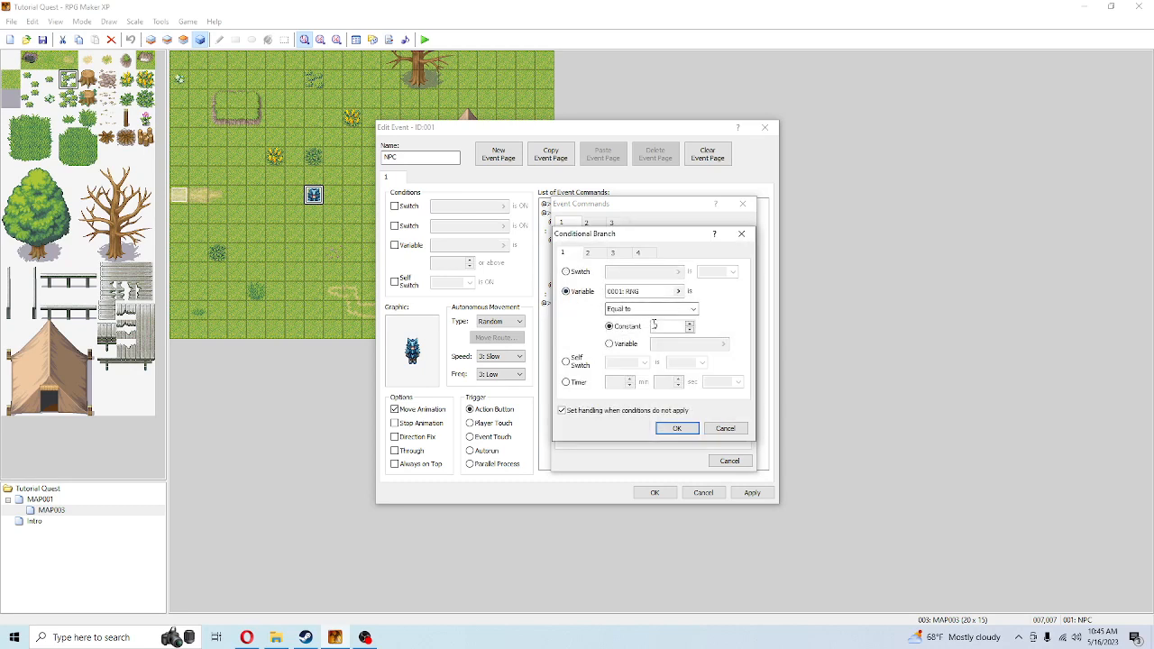
{"action": "left_click_drag", "start_coordinate": [662, 326], "coordinate": [638, 319]}
{"action": "type", "text": "3"}
{"action": "left_click", "coordinate": [675, 429]}
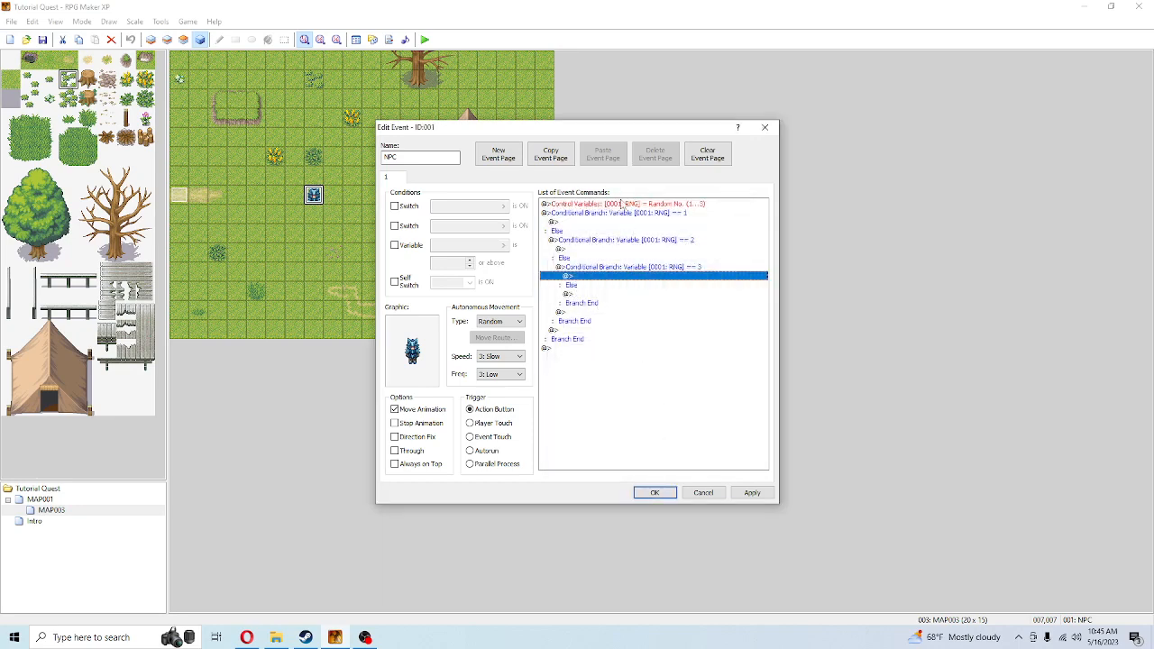
- Add a Show Text command reading "Hi there!" inside the RNG == 1 branch
{"action": "left_click", "coordinate": [603, 209]}
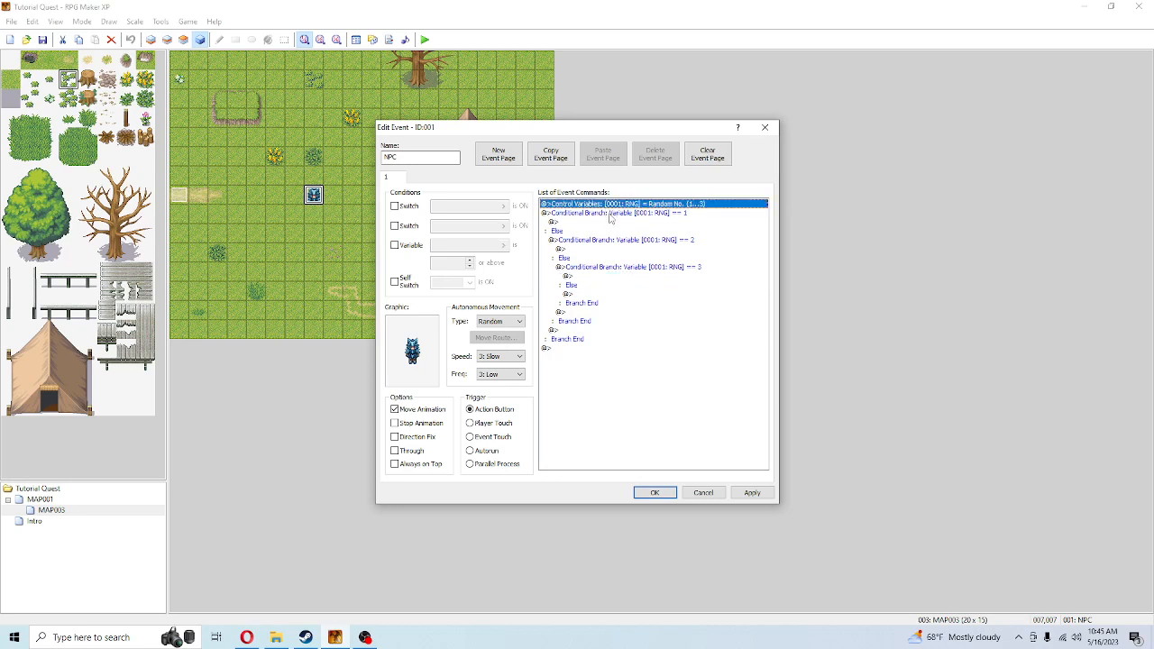
{"action": "left_click", "coordinate": [610, 213]}
{"action": "left_click", "coordinate": [618, 222]}
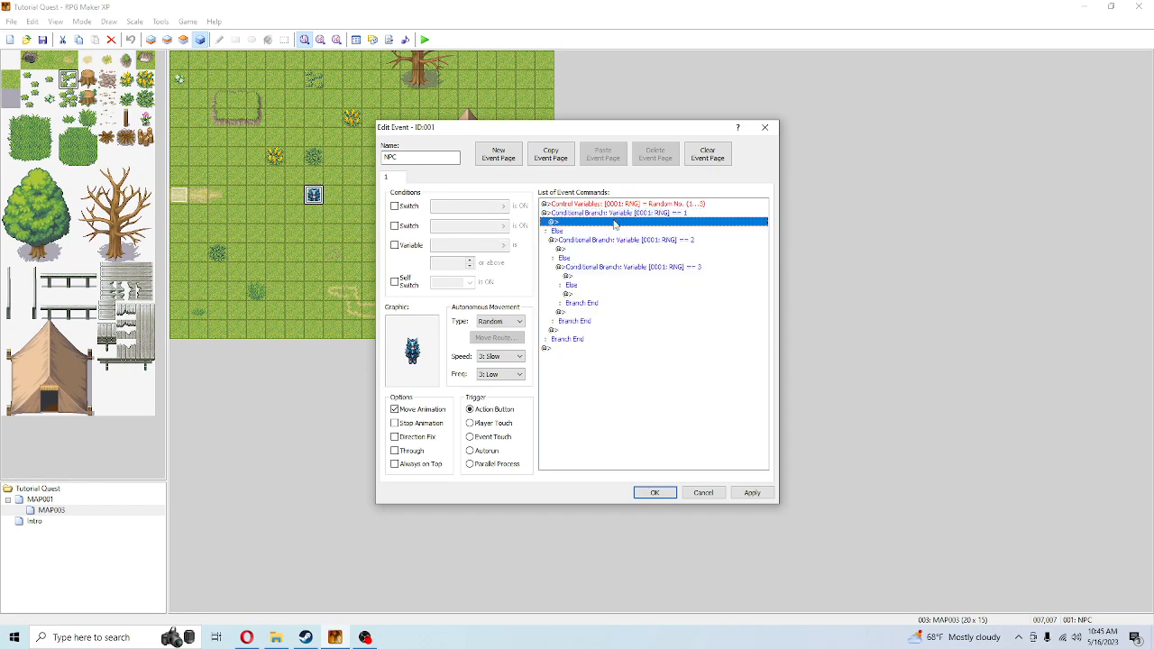
{"action": "double_click", "coordinate": [609, 225]}
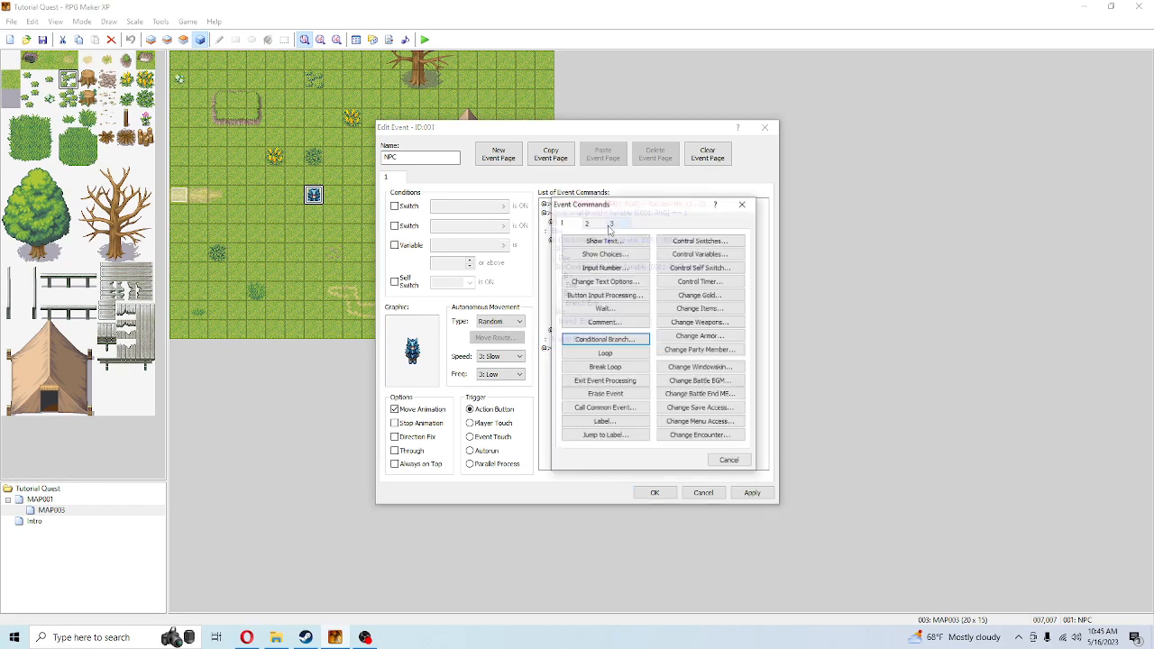
{"action": "left_click", "coordinate": [597, 240]}
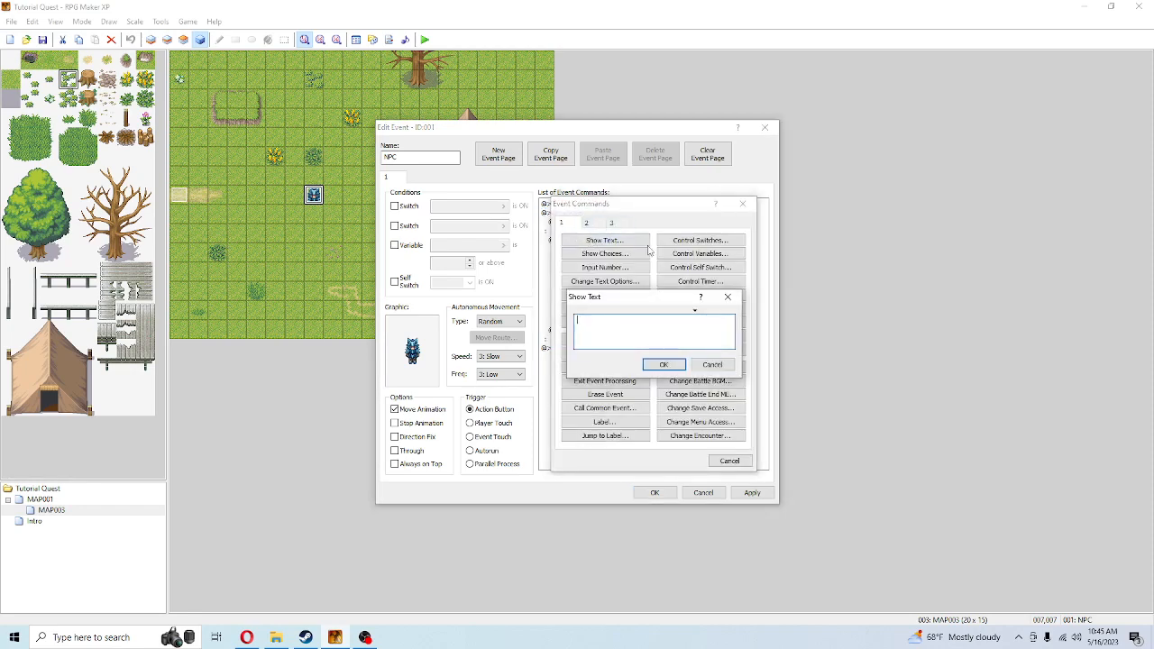
{"action": "type", "text": "Hi there!"}
{"action": "left_click", "coordinate": [662, 365]}
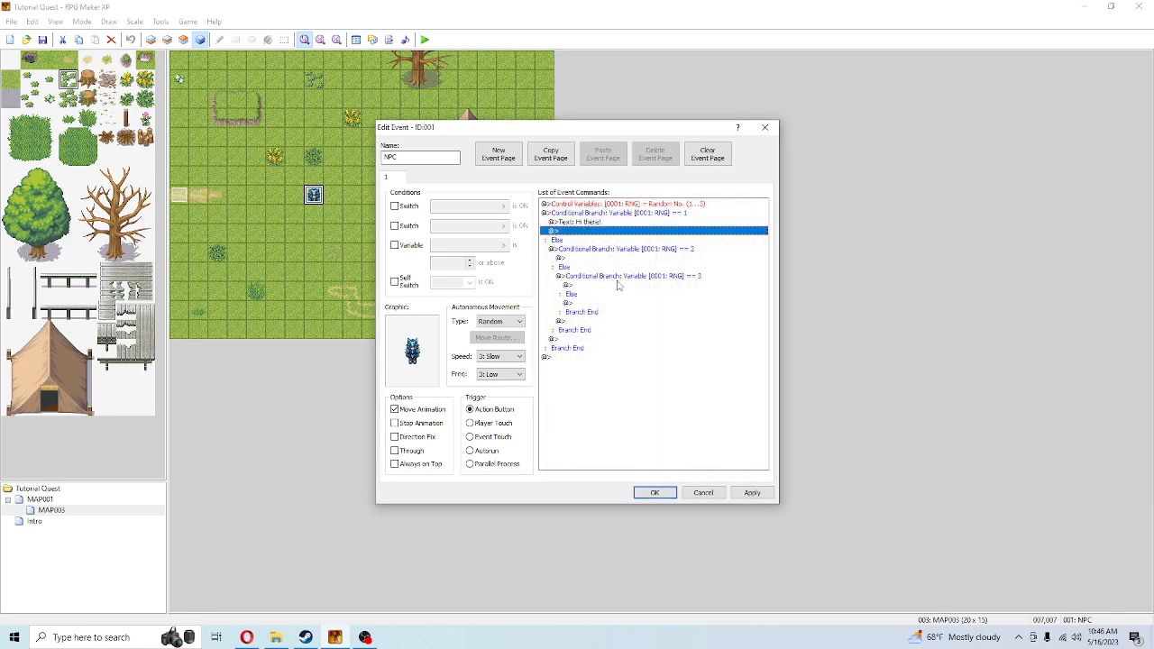
- Add a Show Text command reading "How ya doin pardner??" inside the RNG == 2 branch
{"action": "double_click", "coordinate": [573, 260]}
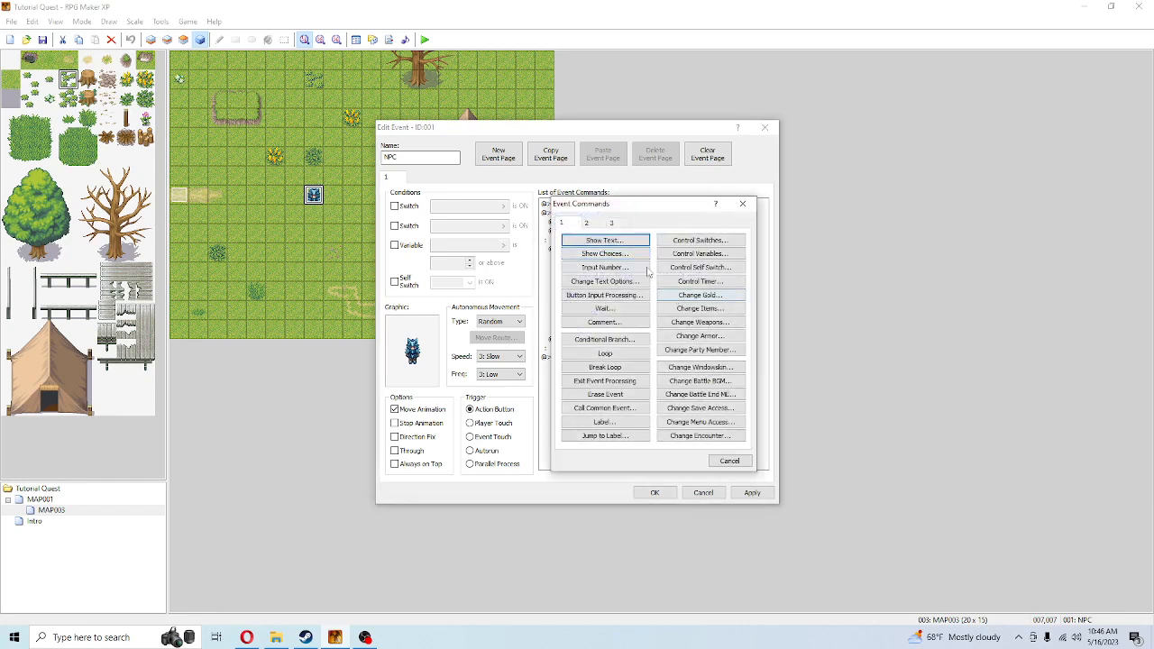
{"action": "left_click", "coordinate": [595, 242]}
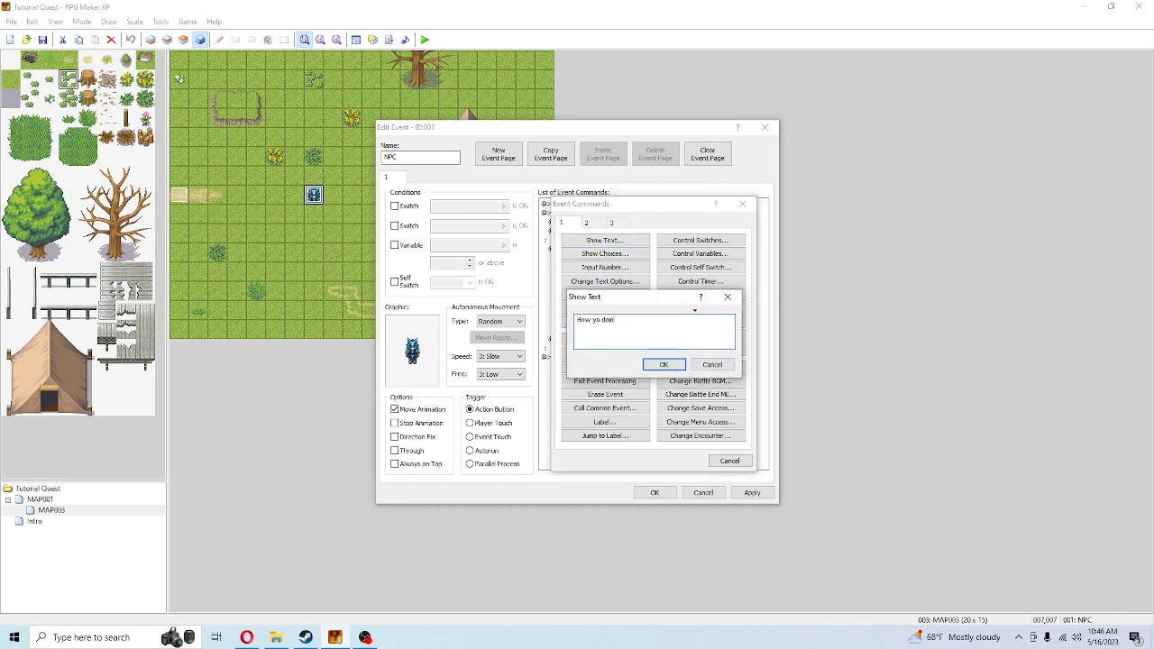
{"action": "type", "text": "How ya doin pardner??"}
{"action": "left_click", "coordinate": [663, 364]}
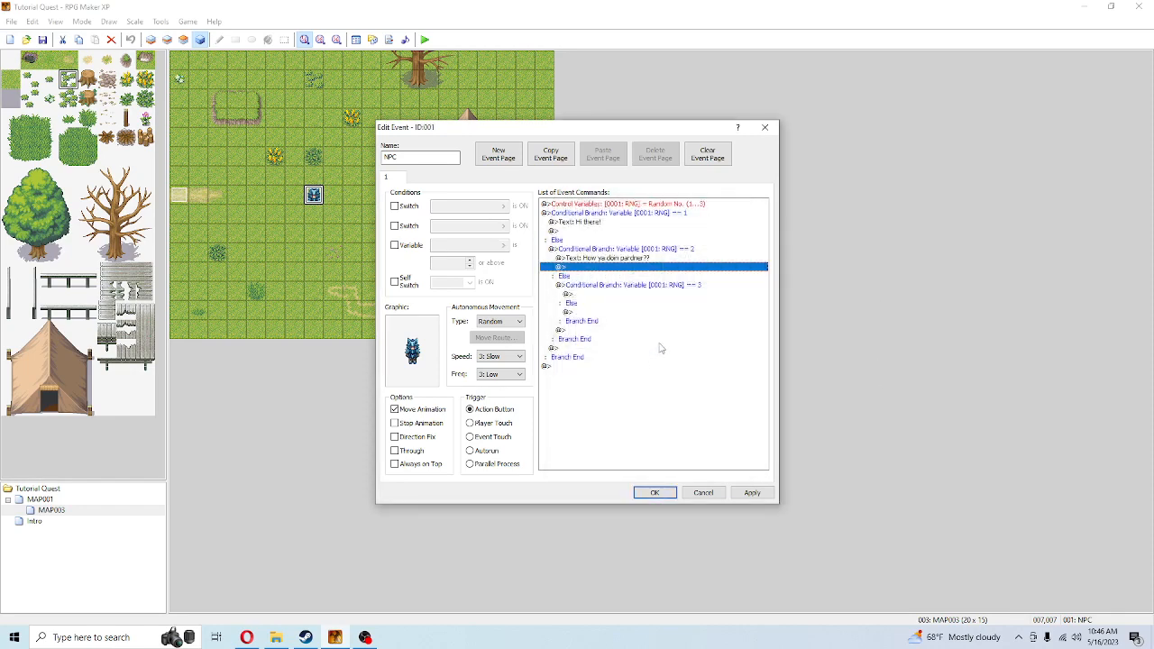
- Add a Show Text command reading "WHAZAAAAAAP" inside the RNG == 3 branch and save the NPC event
{"action": "double_click", "coordinate": [603, 293]}
{"action": "left_click", "coordinate": [604, 240]}
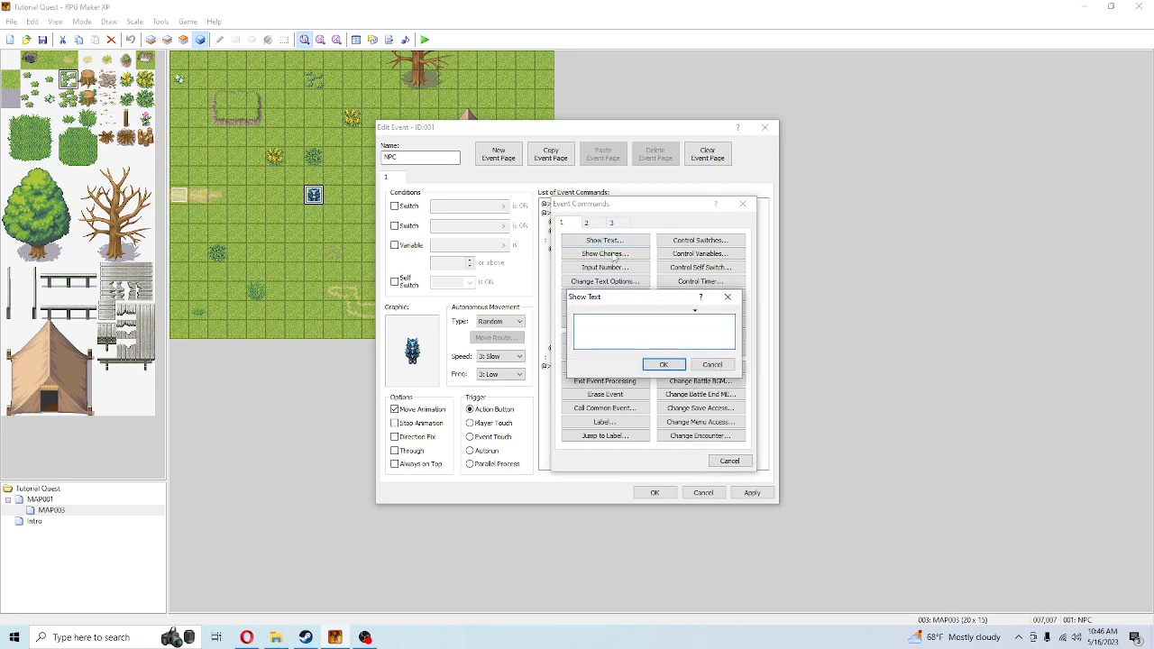
{"action": "type", "text": "WHAZXAAAAAF"}
{"action": "left_click", "coordinate": [646, 364]}
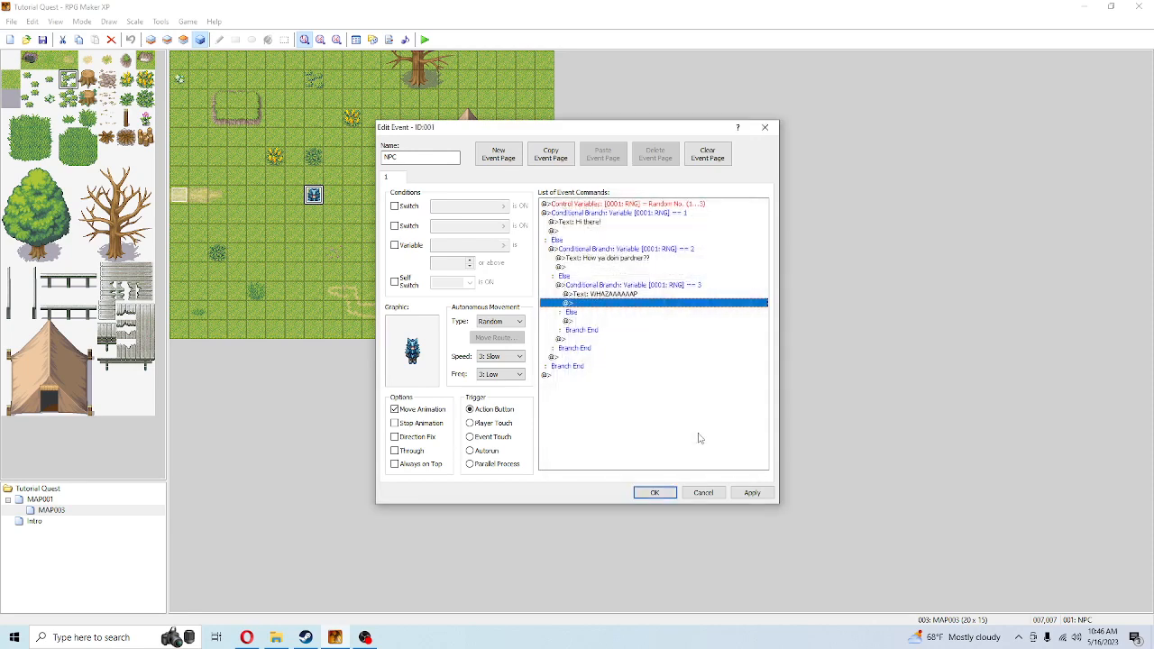
{"action": "left_click", "coordinate": [656, 493]}
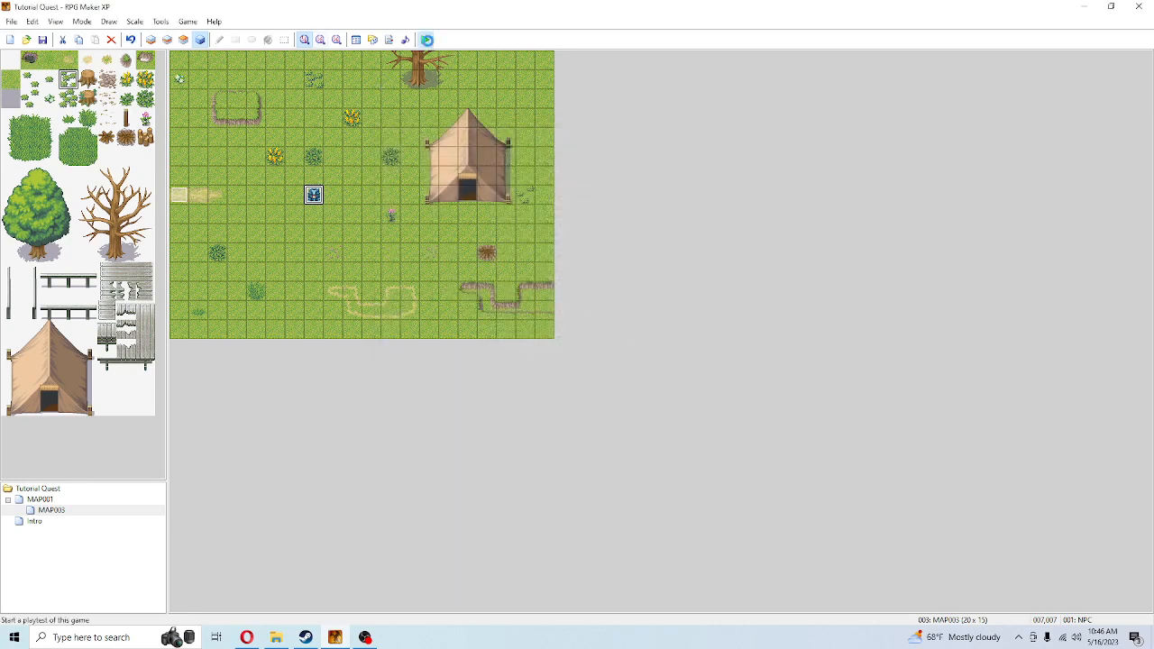
- Start a playtest, begin a new game and choose Yes for hard mode
{"action": "left_click", "coordinate": [426, 39]}
{"action": "left_click", "coordinate": [528, 343]}
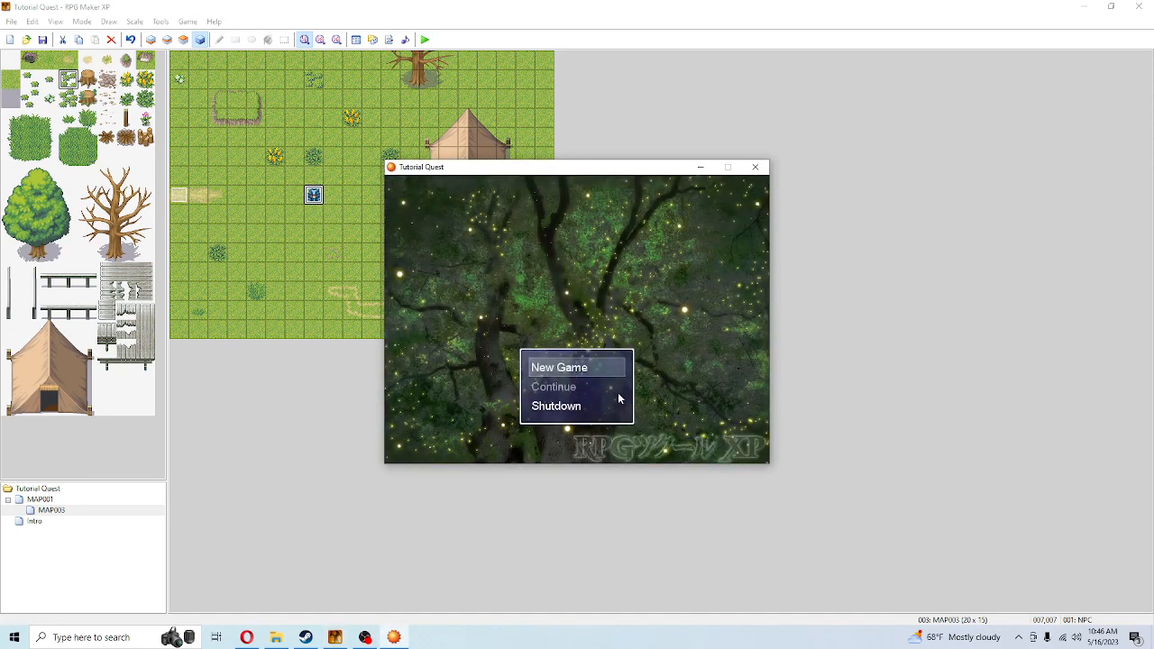
{"action": "key", "text": "Return"}
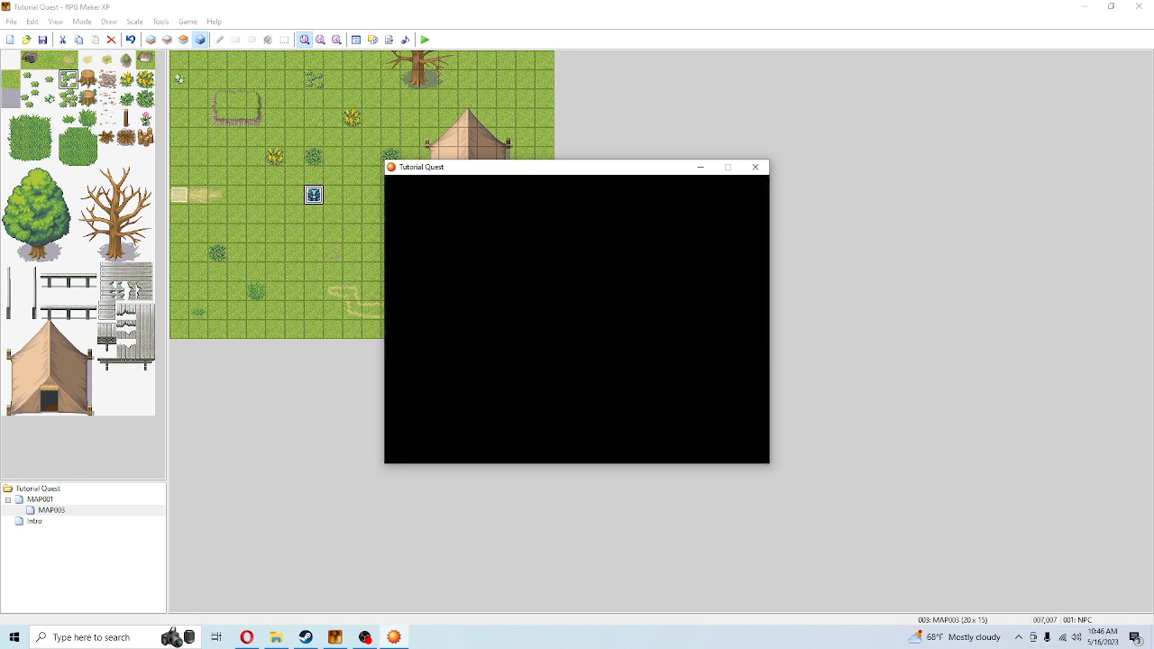
{"action": "key", "text": "Return"}
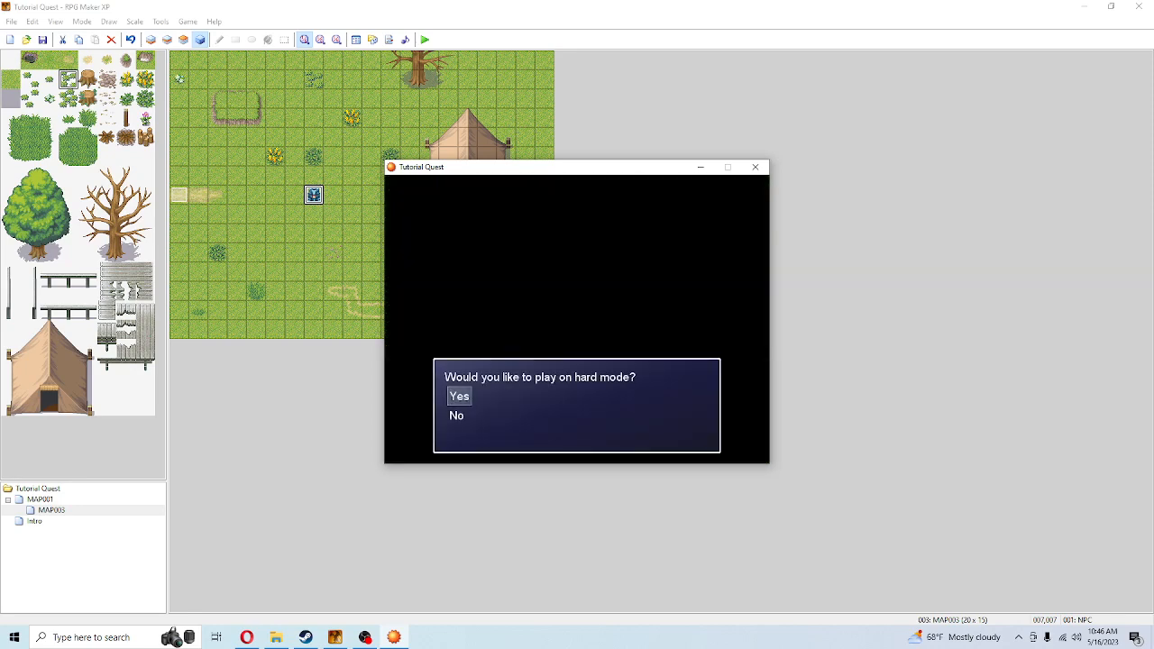
{"action": "key", "text": "Return"}
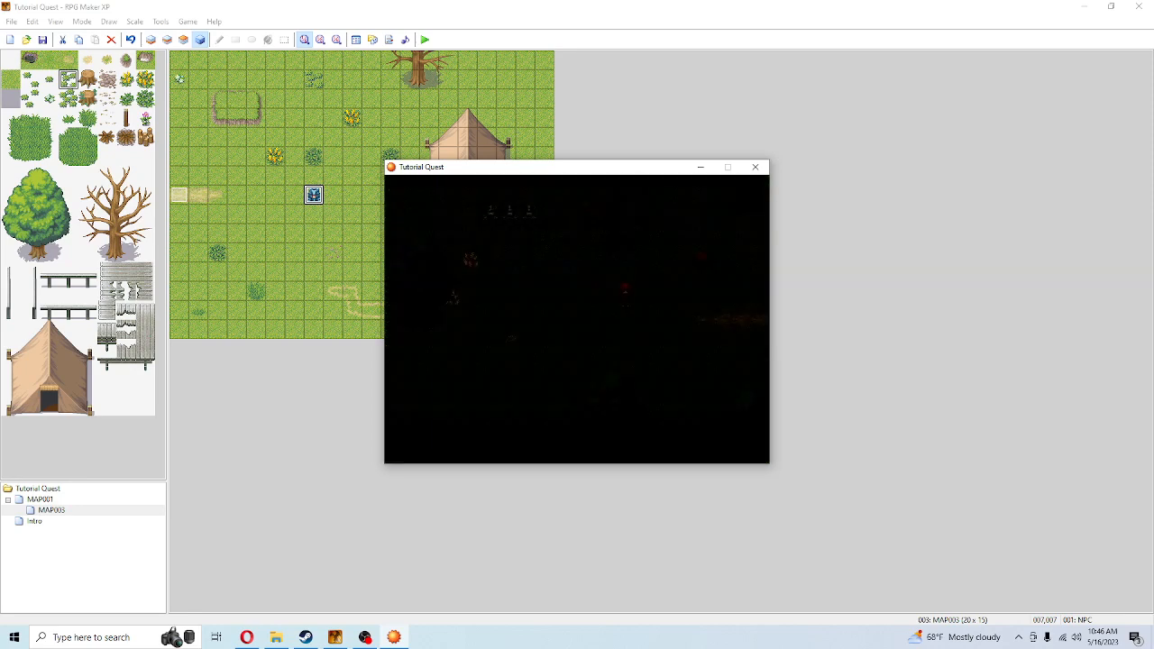
- Walk the hero east along the path onto MAP003 and approach the blue-armored NPC
{"action": "key", "text": "Right"}
{"action": "key", "text": "Right"}
{"action": "key", "text": "Down"}
{"action": "key", "text": "Right"}
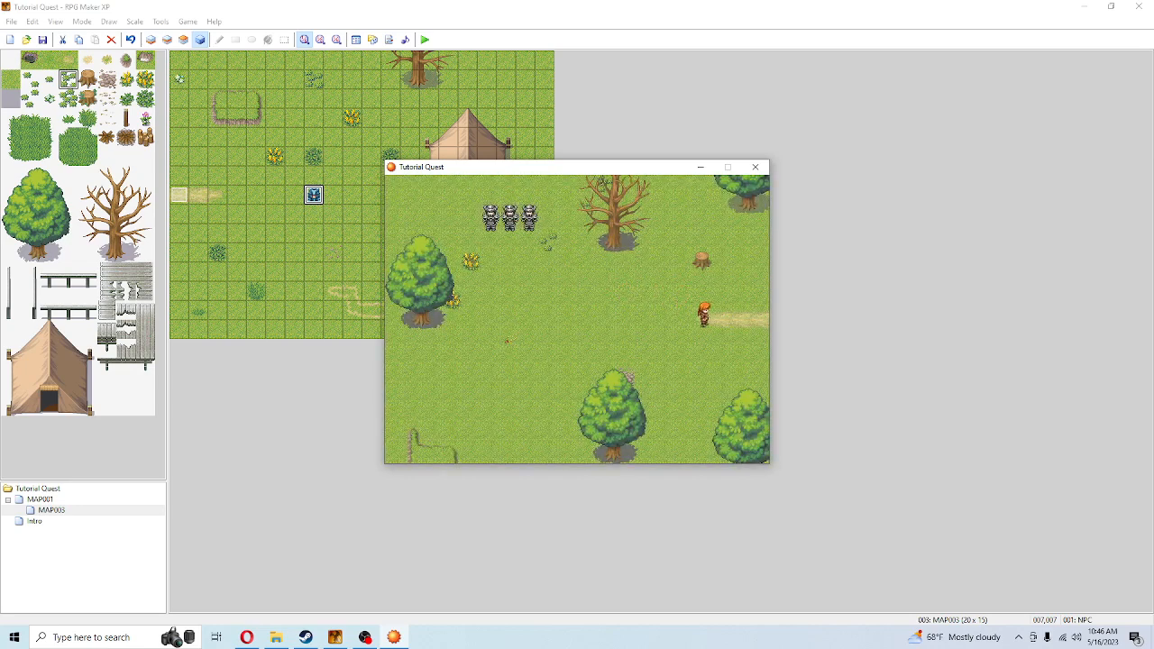
{"action": "key", "text": "Right"}
{"action": "key", "text": "Right"}
{"action": "key", "text": "Right"}
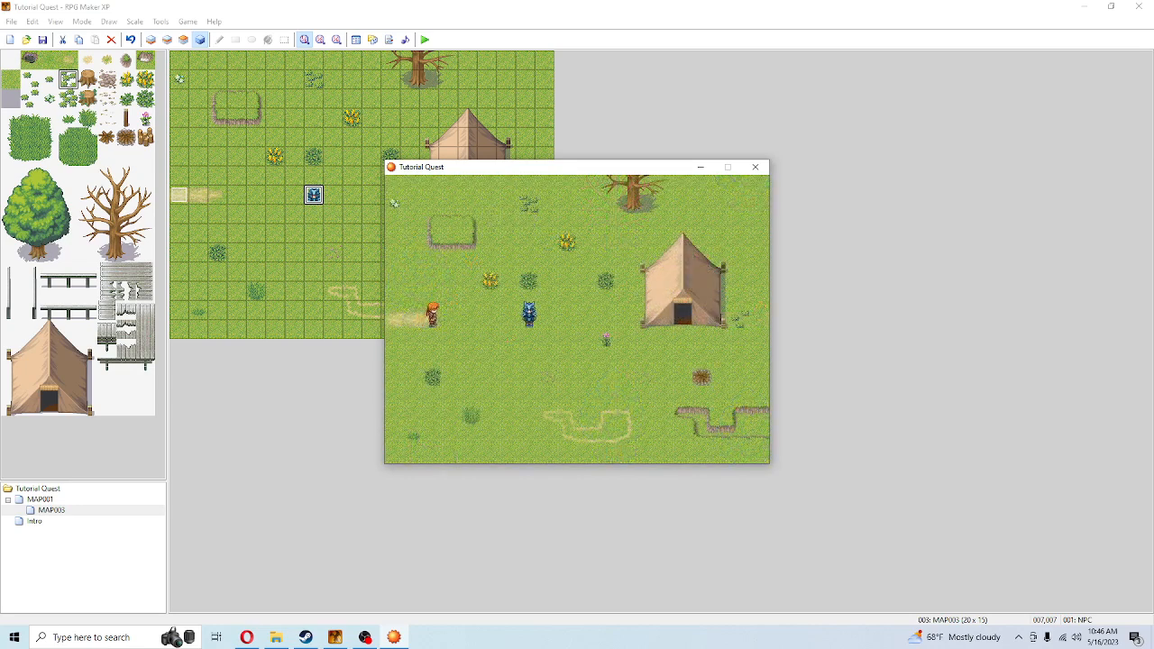
{"action": "key", "text": "Right"}
{"action": "key", "text": "Right"}
{"action": "key", "text": "Down"}
{"action": "key", "text": "Right"}
{"action": "key", "text": "Right"}
{"action": "key", "text": "Right"}
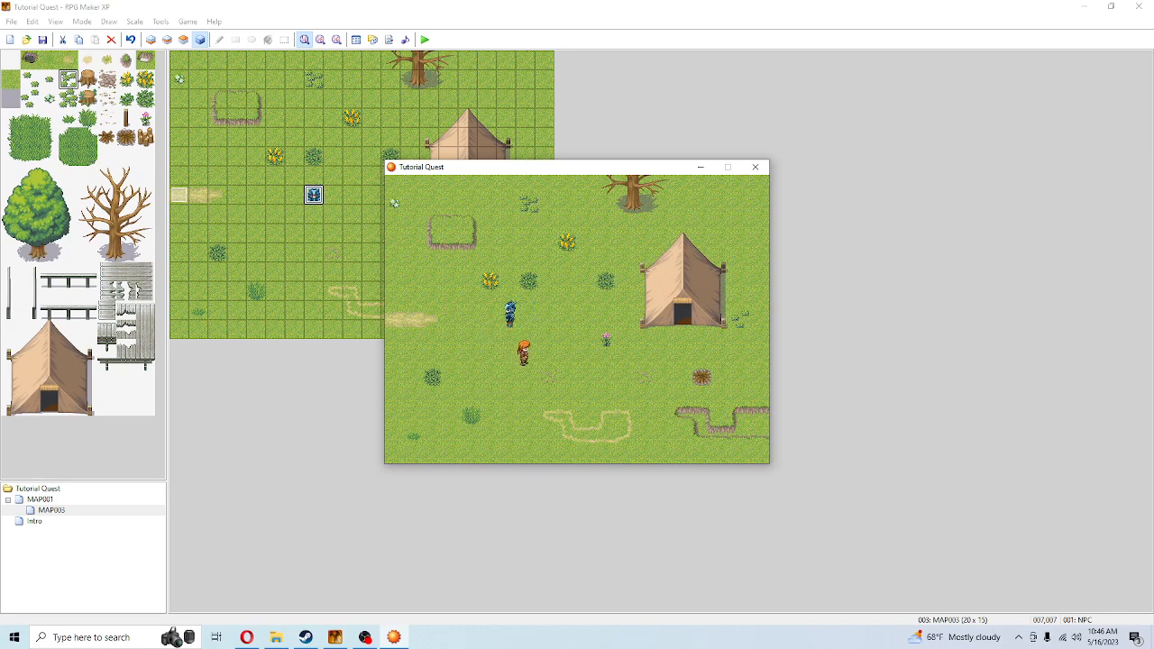
{"action": "key", "text": "Up"}
{"action": "key", "text": "Left"}
{"action": "key", "text": "Left"}
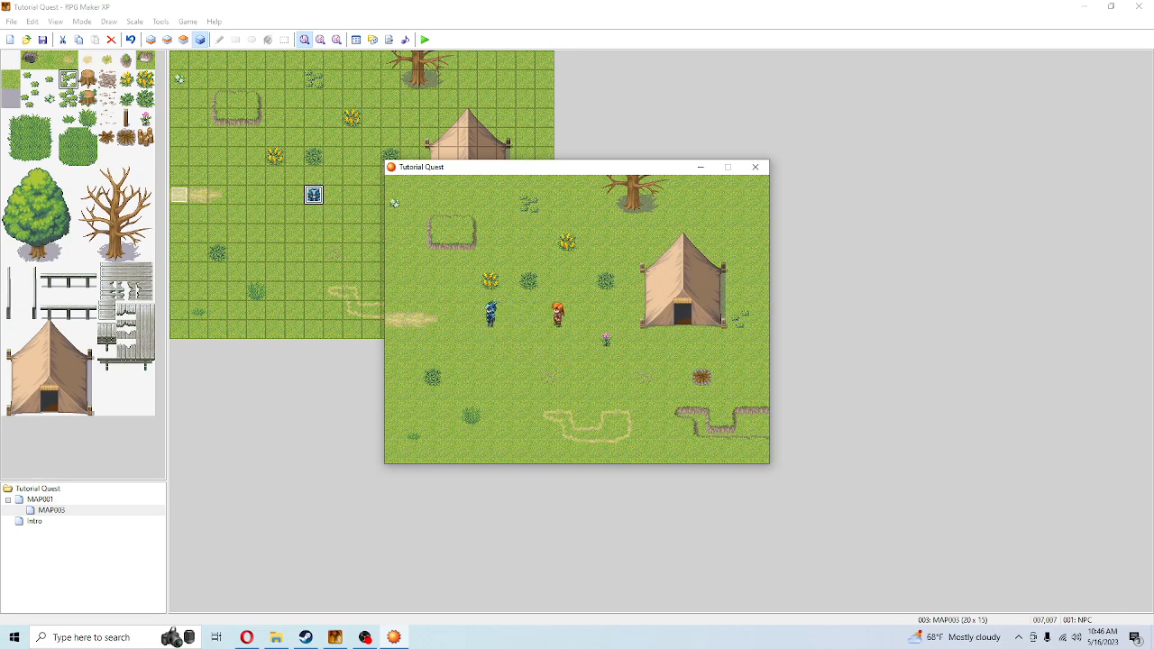
- Talk to the NPC repeatedly to check its random dialogue lines, and close the playtest
{"action": "key", "text": "Return"}
{"action": "key", "text": "Return"}
{"action": "key", "text": "Return"}
{"action": "key", "text": "Return"}
{"action": "key", "text": "Return"}
{"action": "key", "text": "Return"}
{"action": "key", "text": "Return"}
{"action": "key", "text": "Return"}
{"action": "key", "text": "Return"}
{"action": "key", "text": "Return"}
{"action": "key", "text": "Return"}
{"action": "key", "text": "Return"}
{"action": "key", "text": "Return"}
{"action": "key", "text": "Return"}
{"action": "key", "text": "Return"}
{"action": "key", "text": "Return"}
{"action": "key", "text": "Return"}
{"action": "key", "text": "Return"}
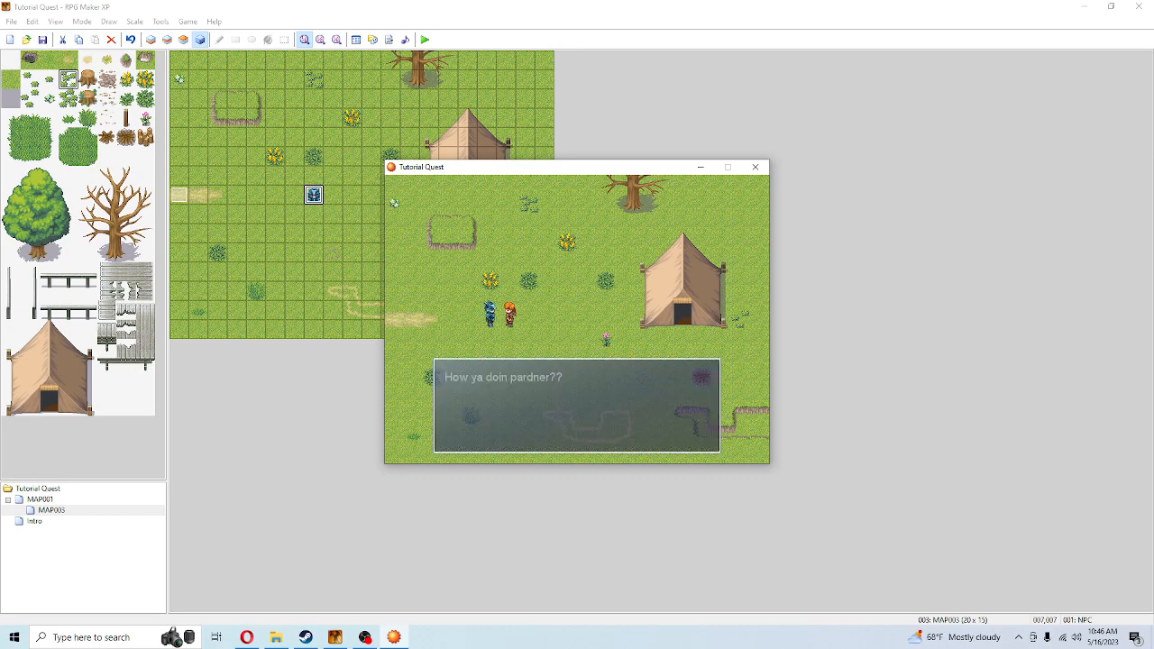
{"action": "key", "text": "Return"}
{"action": "key", "text": "Return"}
{"action": "key", "text": "Return"}
{"action": "key", "text": "Return"}
{"action": "key", "text": "Return"}
{"action": "key", "text": "Return"}
{"action": "key", "text": "Return"}
{"action": "key", "text": "Return"}
{"action": "key", "text": "Return"}
{"action": "key", "text": "Return"}
{"action": "key", "text": "Return"}
{"action": "key", "text": "Return"}
{"action": "key", "text": "Return"}
{"action": "key", "text": "Return"}
{"action": "key", "text": "Return"}
{"action": "key", "text": "Return"}
{"action": "key", "text": "Return"}
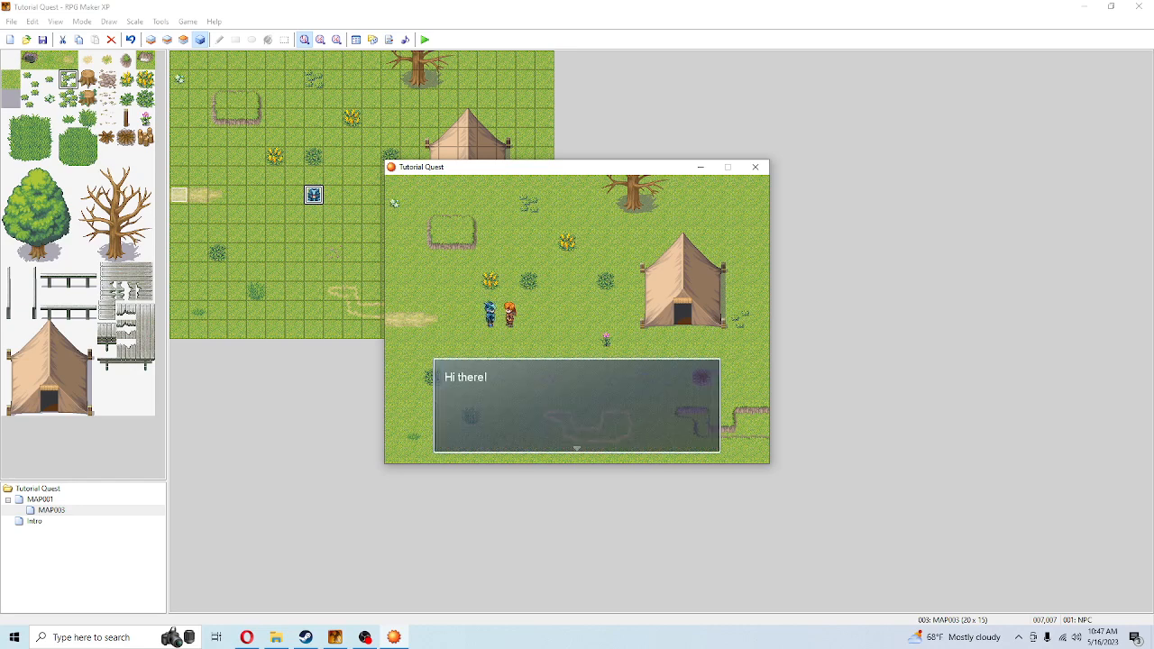
{"action": "left_click", "coordinate": [755, 166]}
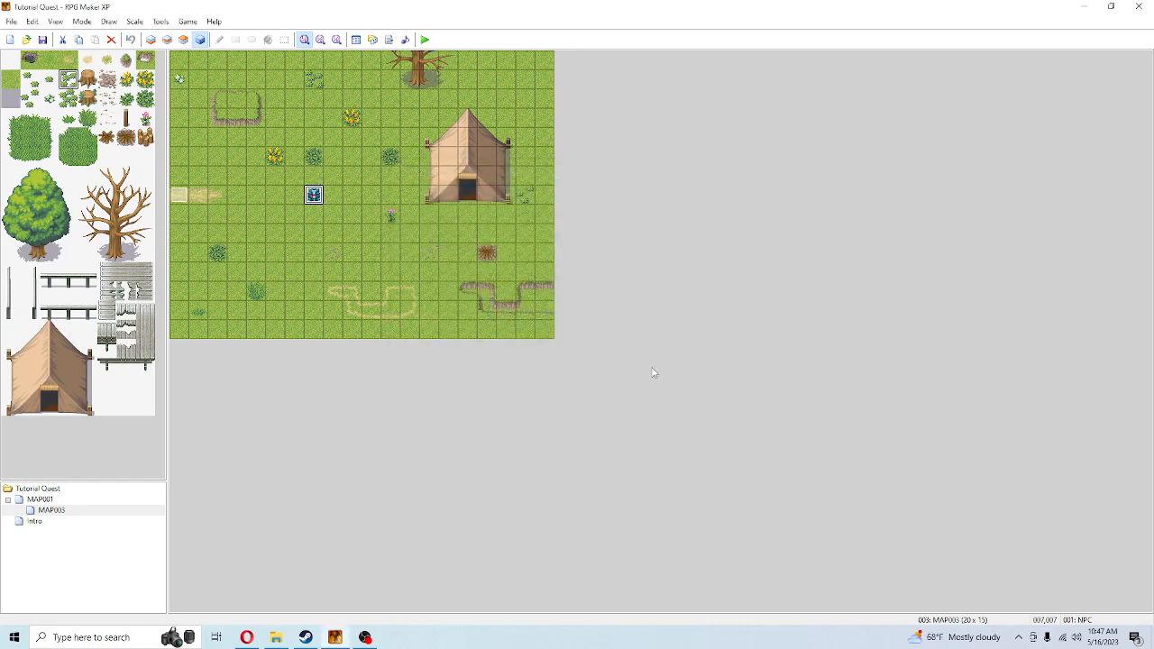
- Move the NPC event on MAP003 to tile 012,010
{"action": "left_click", "coordinate": [298, 198]}
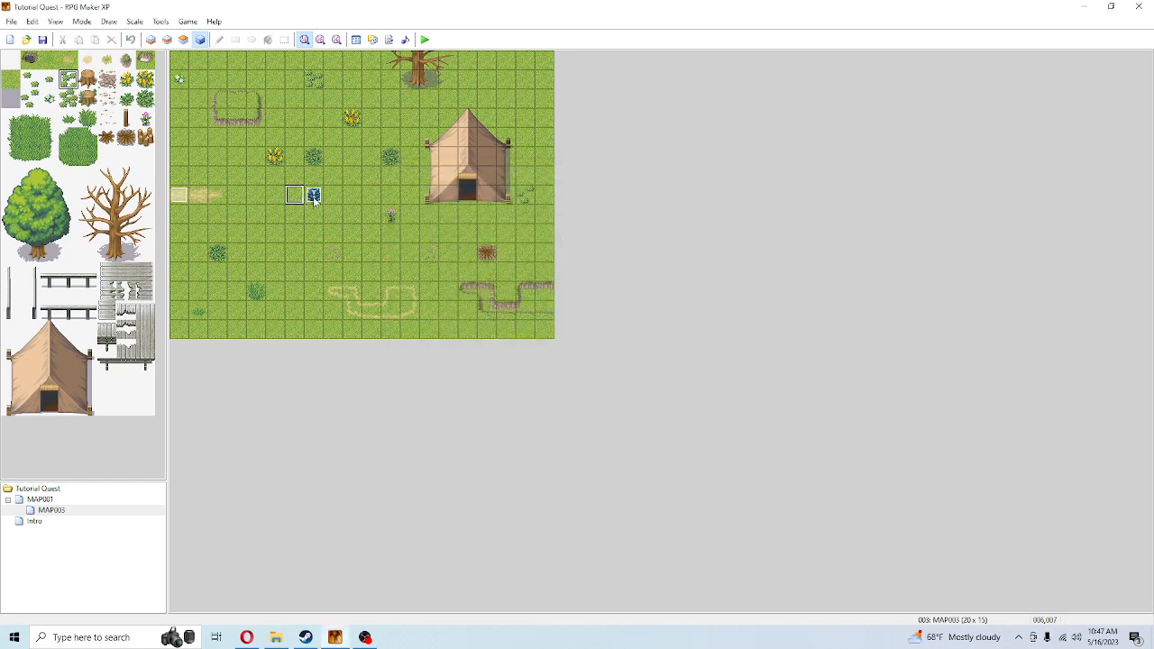
{"action": "double_click", "coordinate": [313, 196]}
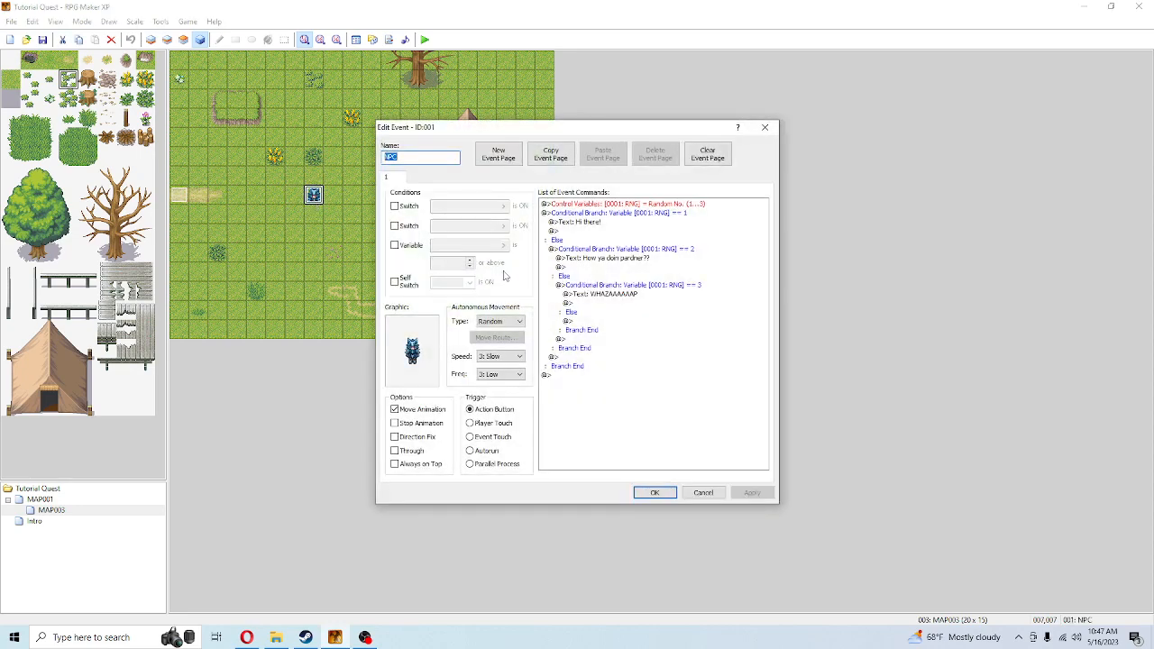
{"action": "left_click", "coordinate": [701, 494]}
{"action": "left_click_drag", "start_coordinate": [312, 191], "coordinate": [411, 258]}
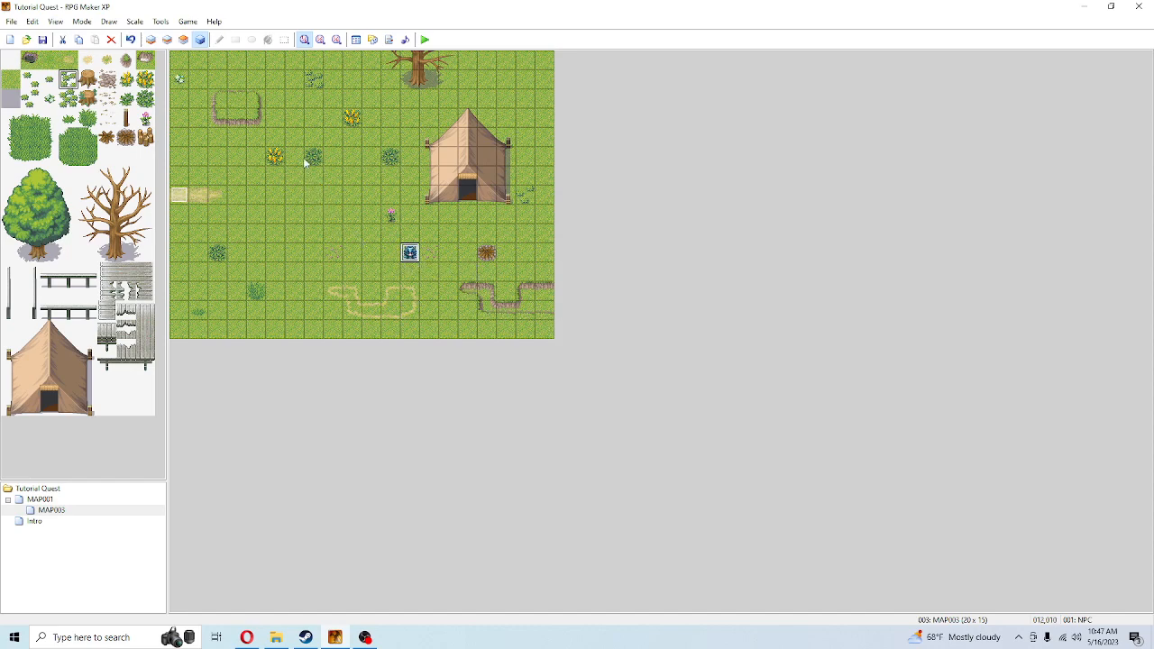
{"action": "double_click", "coordinate": [290, 102]}
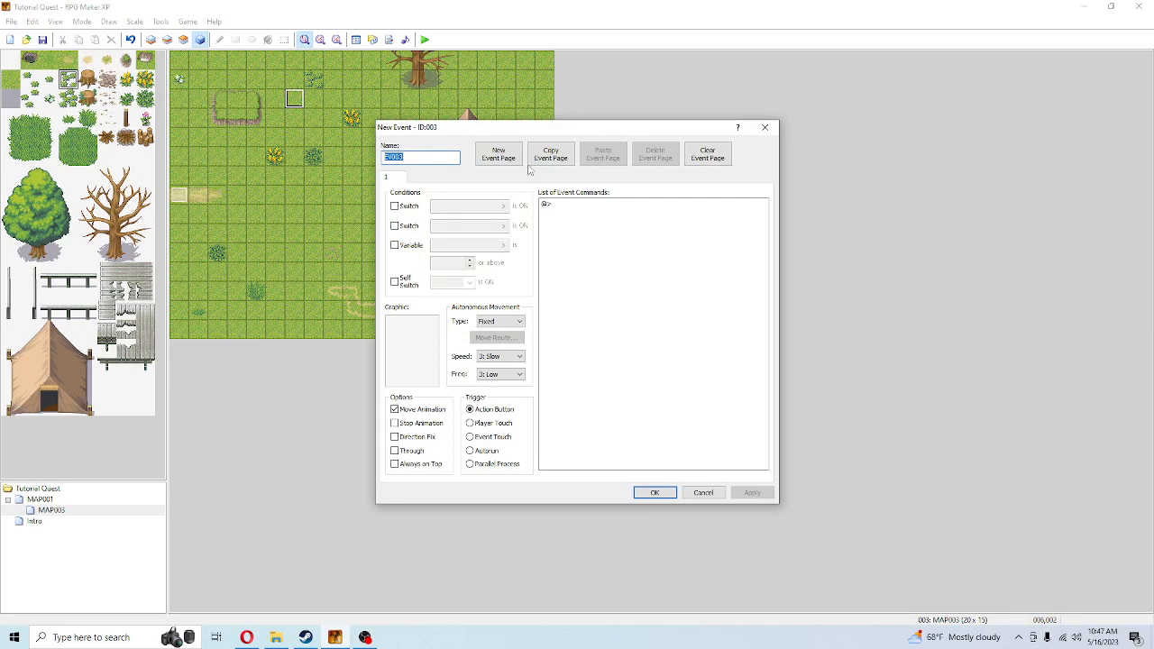
{"action": "left_click", "coordinate": [703, 492]}
- Rename the moved NPC event at tile 012,010 as RNG
{"action": "double_click", "coordinate": [410, 253]}
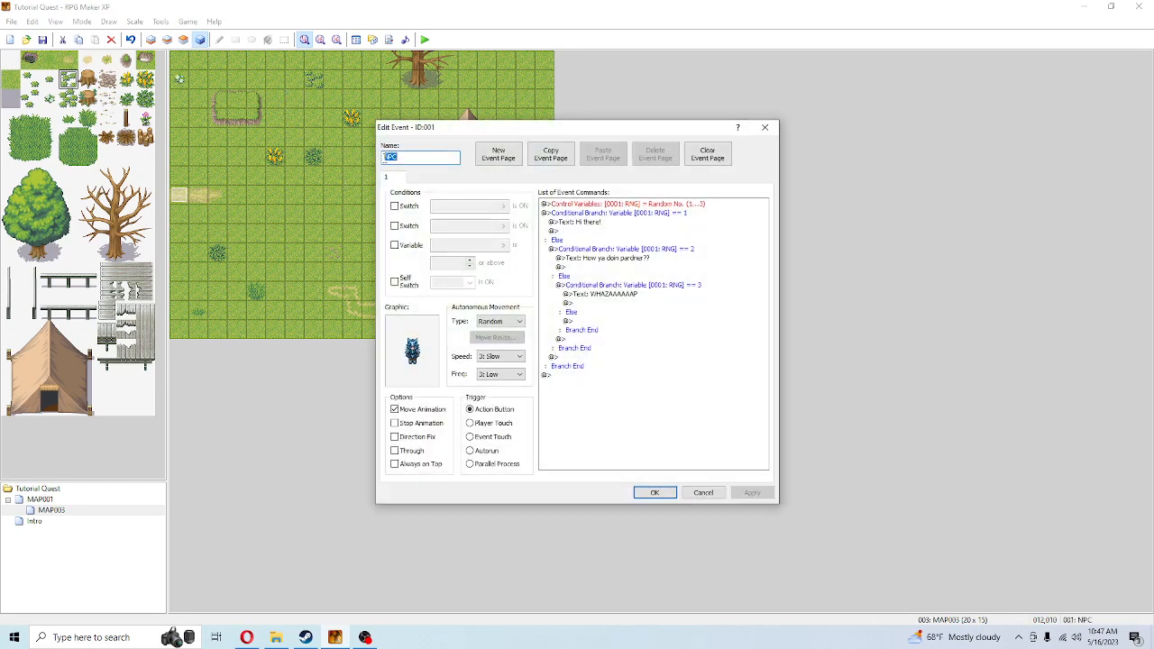
{"action": "left_click", "coordinate": [411, 157]}
{"action": "type", "text": "RNG"}
{"action": "left_click", "coordinate": [655, 492]}
- Create a new event at tile 007,003 named SPEECH INPUT NPC with the 016-Thief01 character graphic
{"action": "double_click", "coordinate": [311, 118]}
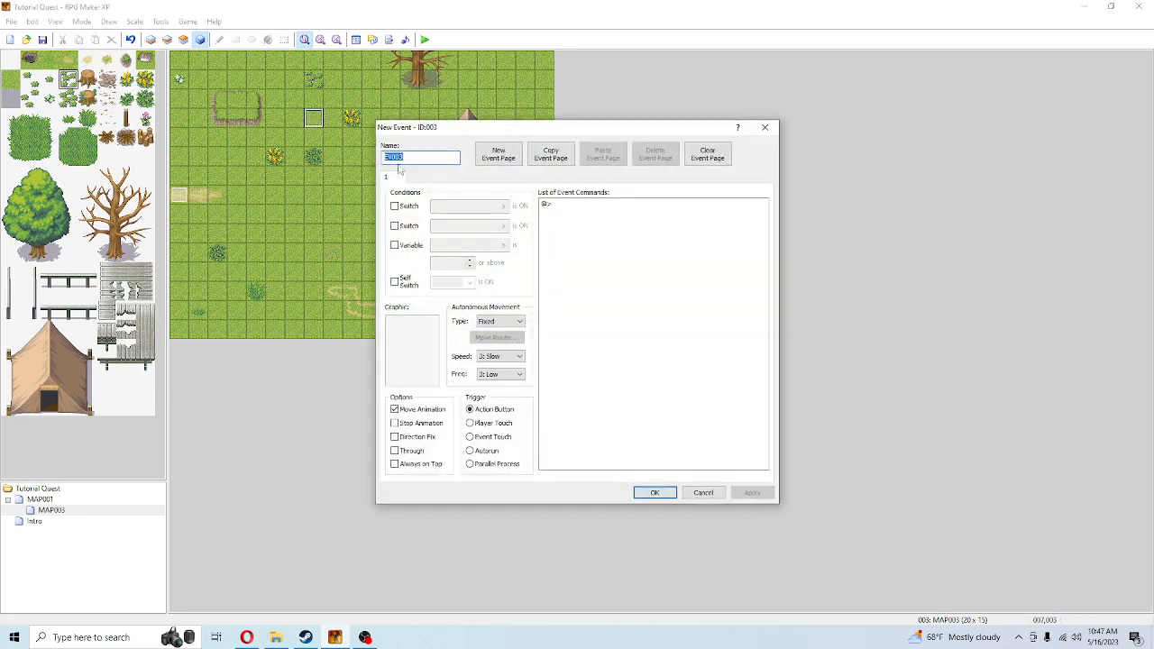
{"action": "type", "text": "SPEECH INPUT NPC"}
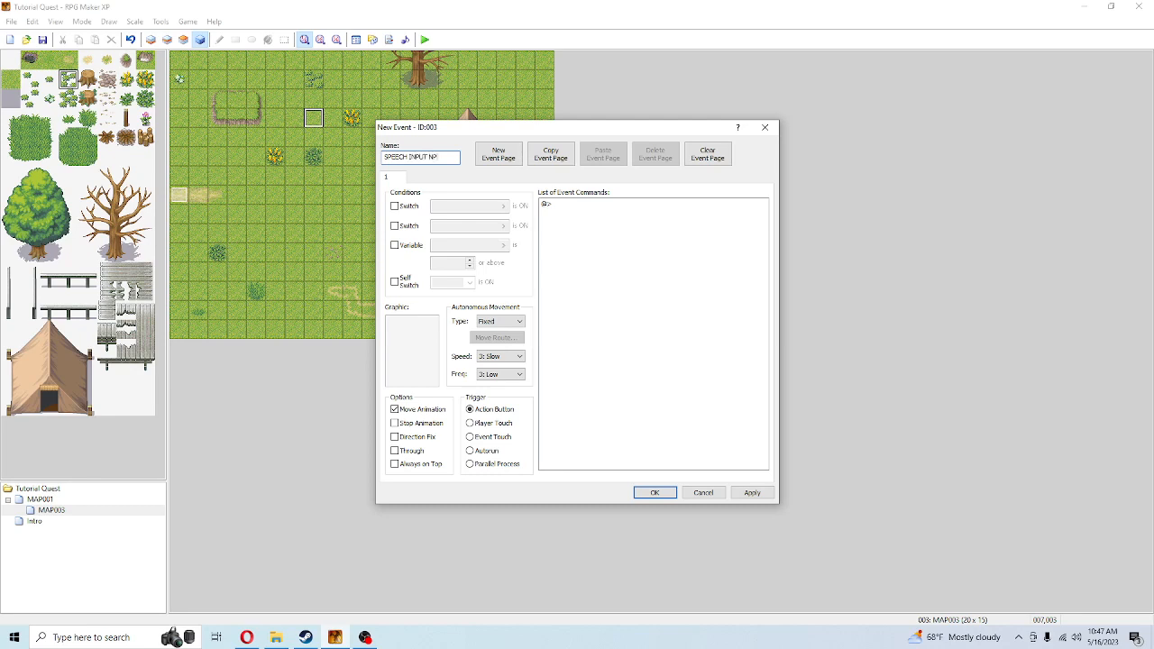
{"action": "double_click", "coordinate": [402, 335]}
{"action": "left_click", "coordinate": [449, 319]}
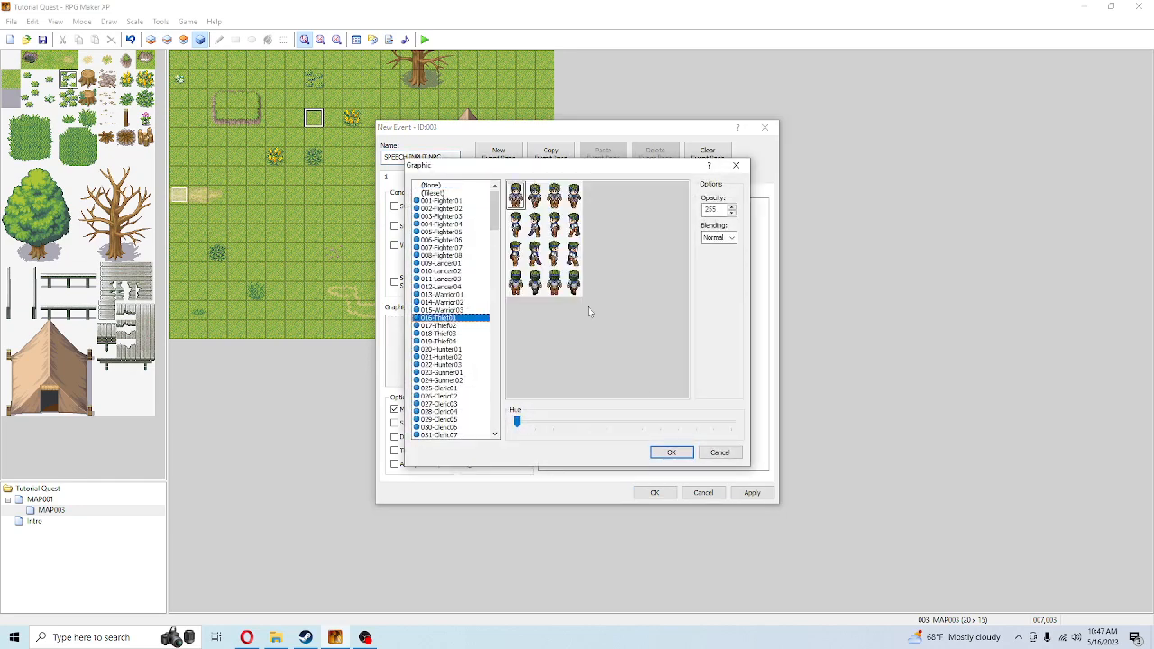
{"action": "left_click", "coordinate": [671, 451]}
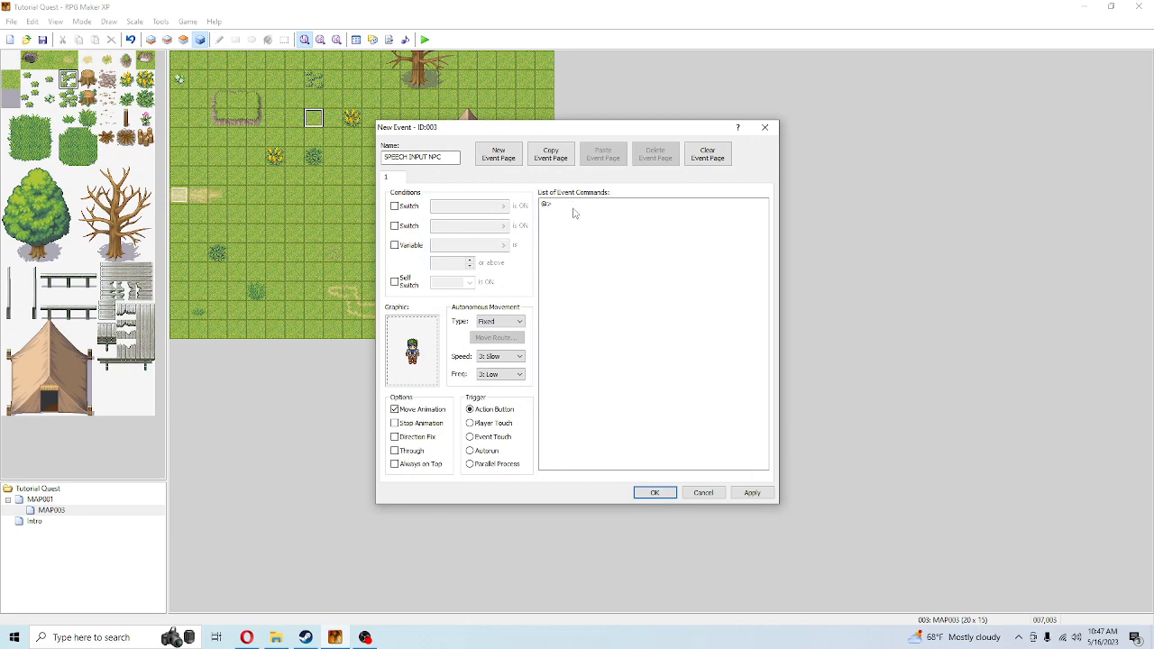
- Add a Show Text command reading "It's a nice day out isn't it?" and open the command selection for the line below it
{"action": "double_click", "coordinate": [574, 213]}
{"action": "left_click", "coordinate": [604, 240]}
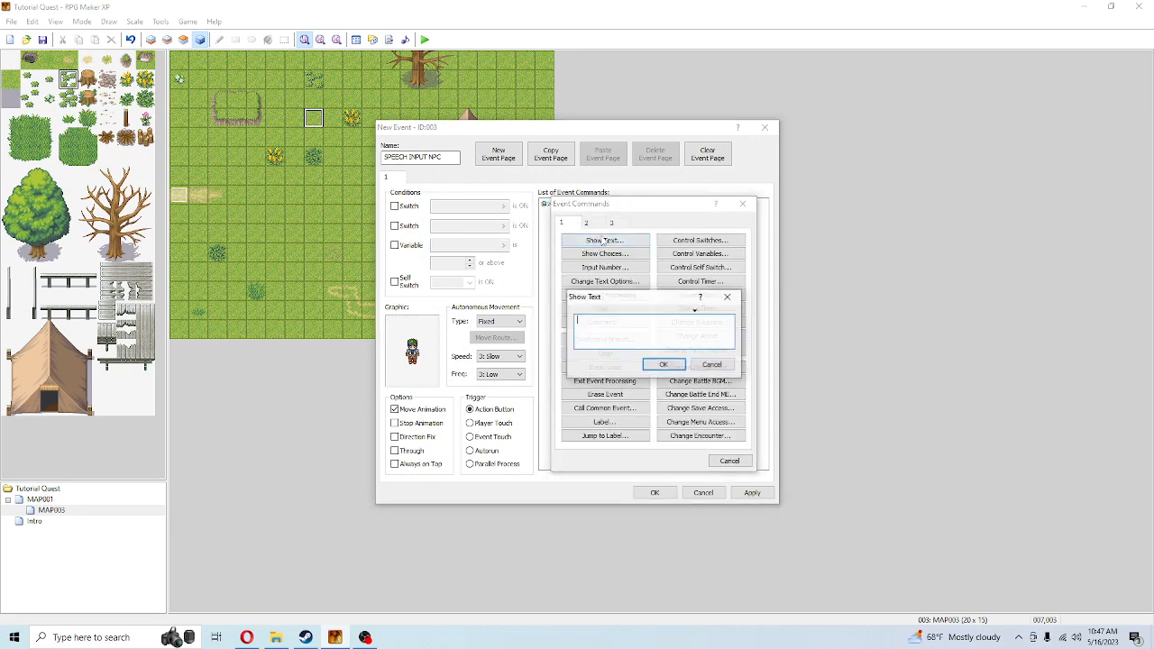
{"action": "type", "text": "A"}
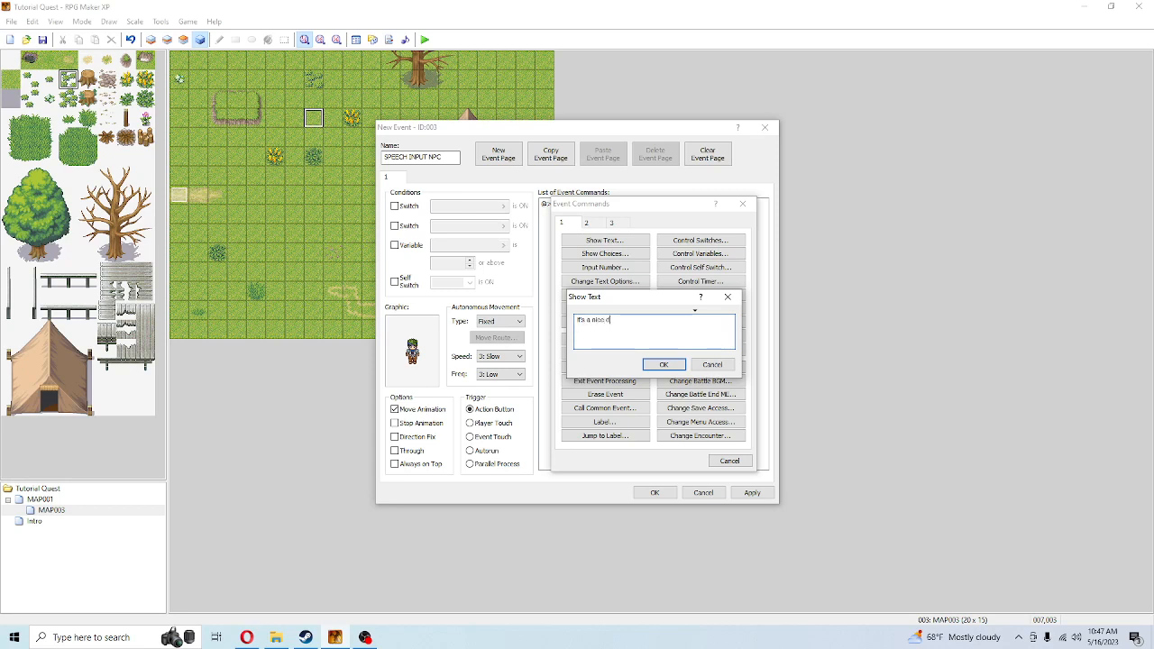
{"action": "type", "text": "ay out isn't it?"}
{"action": "left_click", "coordinate": [663, 365]}
{"action": "double_click", "coordinate": [601, 217]}
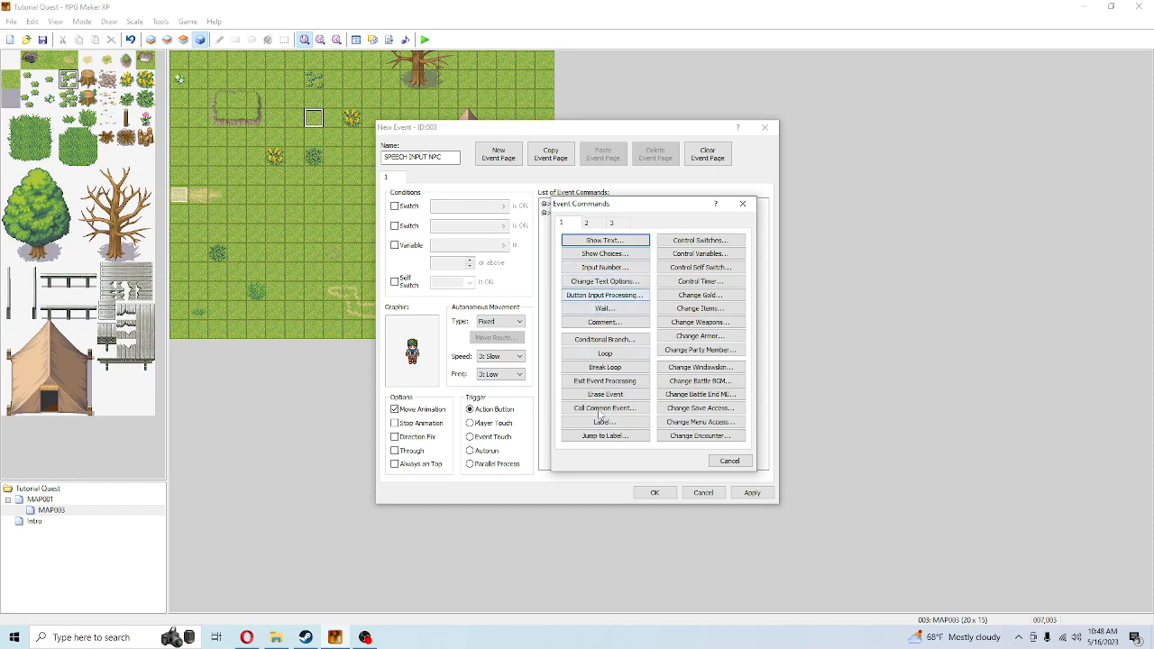
{"action": "left_click", "coordinate": [365, 637]}
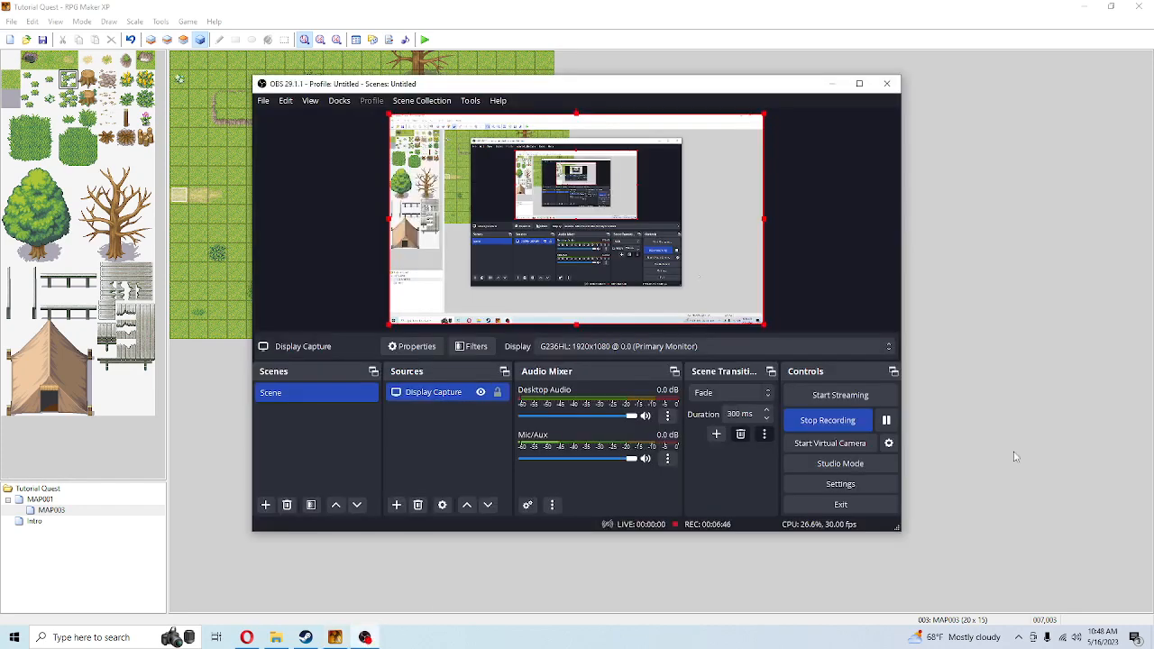
{"action": "left_click", "coordinate": [886, 420]}
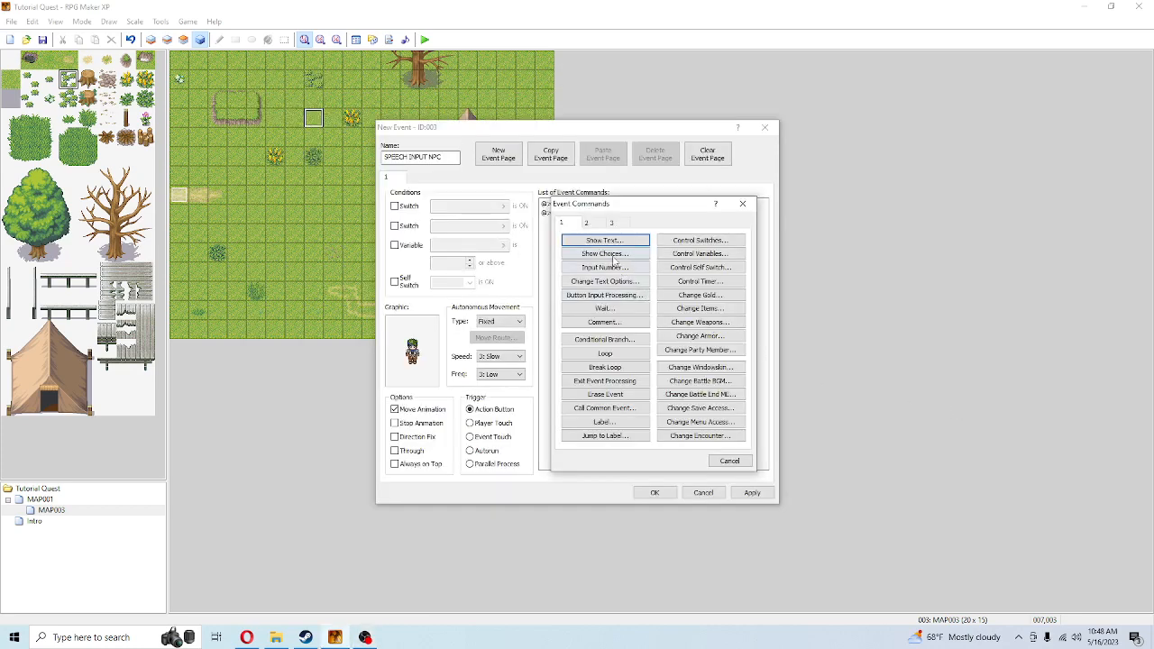
- Add a Show Choices command with the choices Yes and No, using Choice 2 when cancelled
{"action": "left_click", "coordinate": [613, 255]}
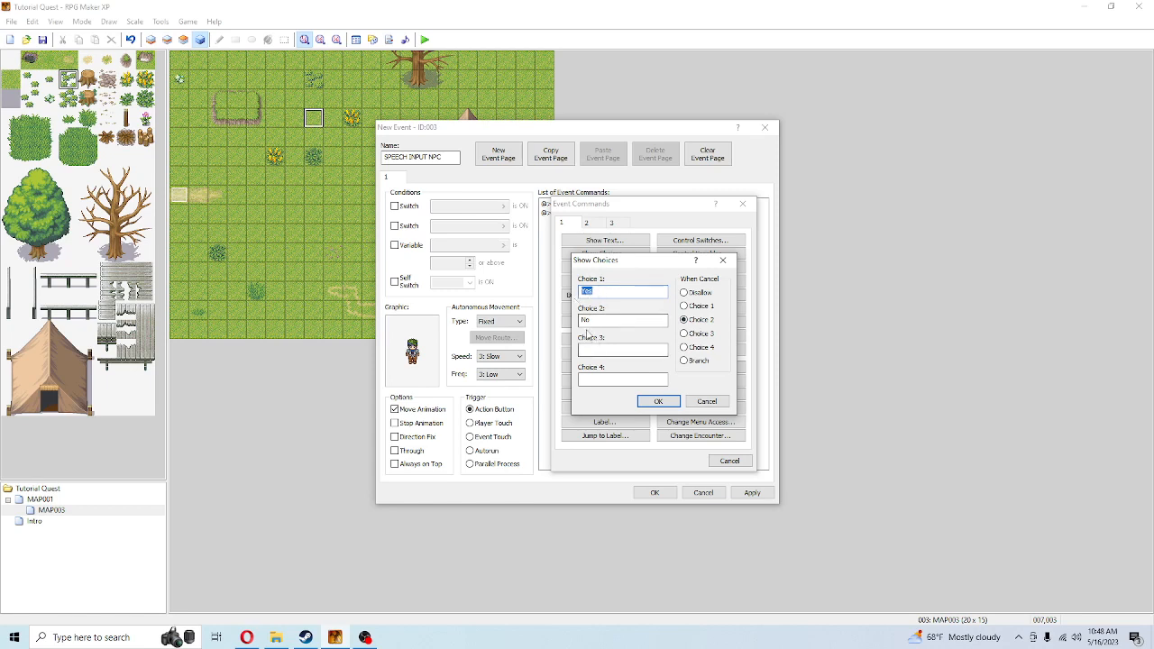
{"action": "type", "text": "."}
{"action": "left_click", "coordinate": [658, 401]}
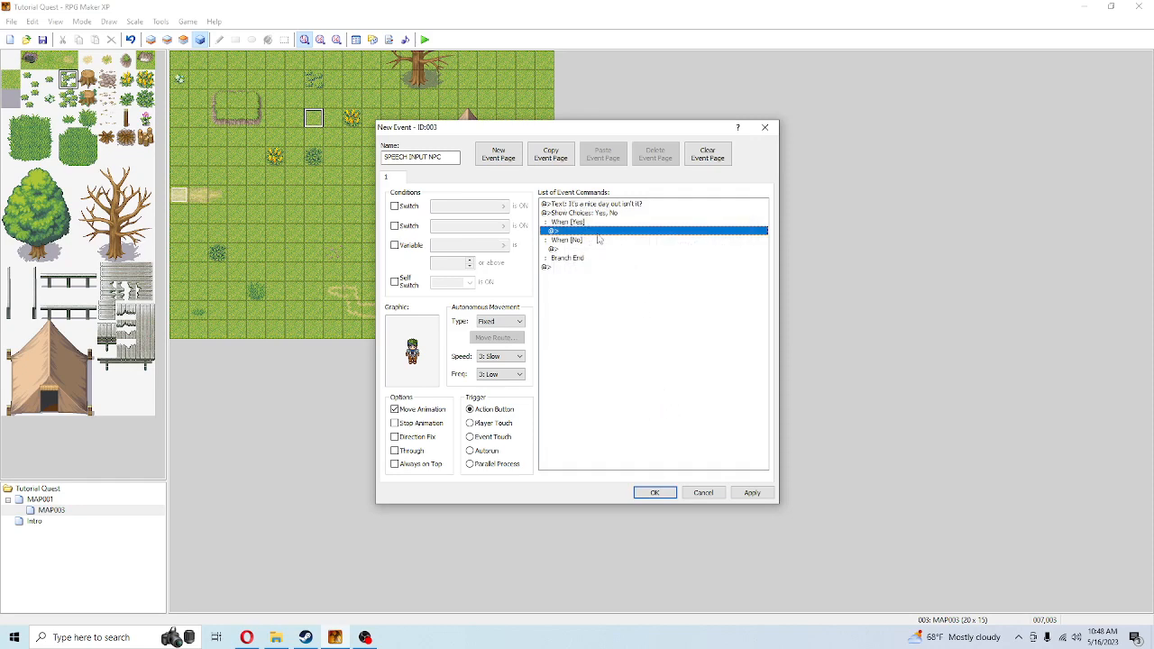
- Add a Show Text command reading "Let us froni" inside the When [Yes] branch
{"action": "double_click", "coordinate": [598, 232]}
{"action": "left_click", "coordinate": [603, 240]}
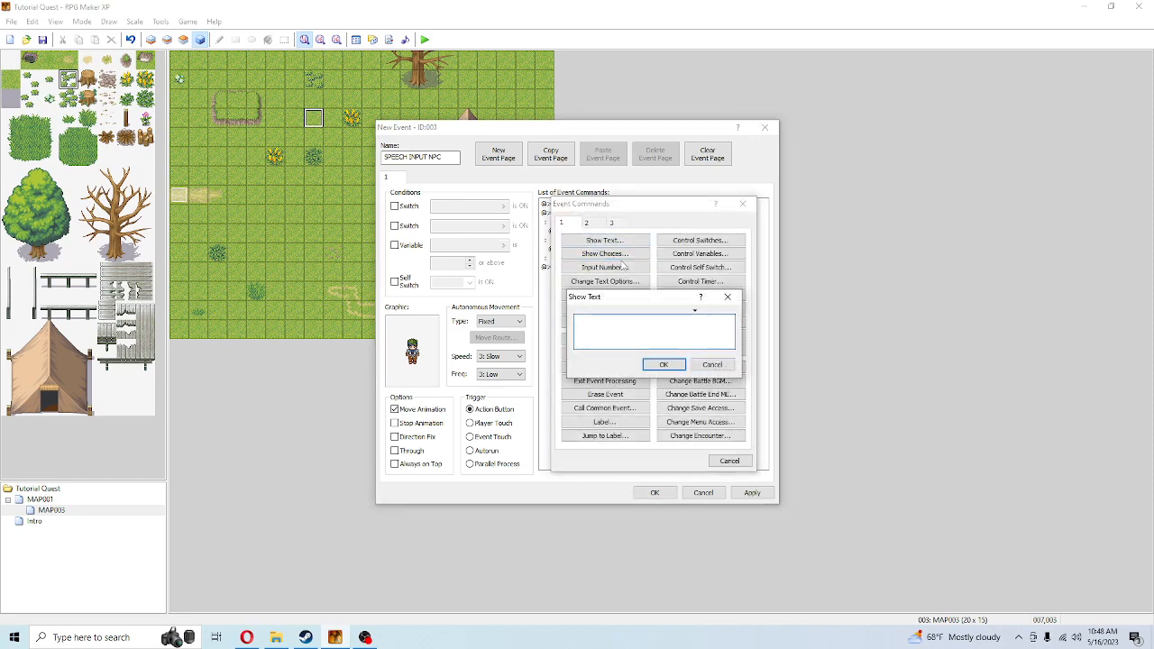
{"action": "type", "text": "Let us froni"}
{"action": "left_click", "coordinate": [661, 365]}
- Add a Show Text command reading "DO YOU HATE SUNSHINE!?!?" inside the When [No] branch and confirm the SPEECH INPUT NPC event
{"action": "double_click", "coordinate": [554, 258]}
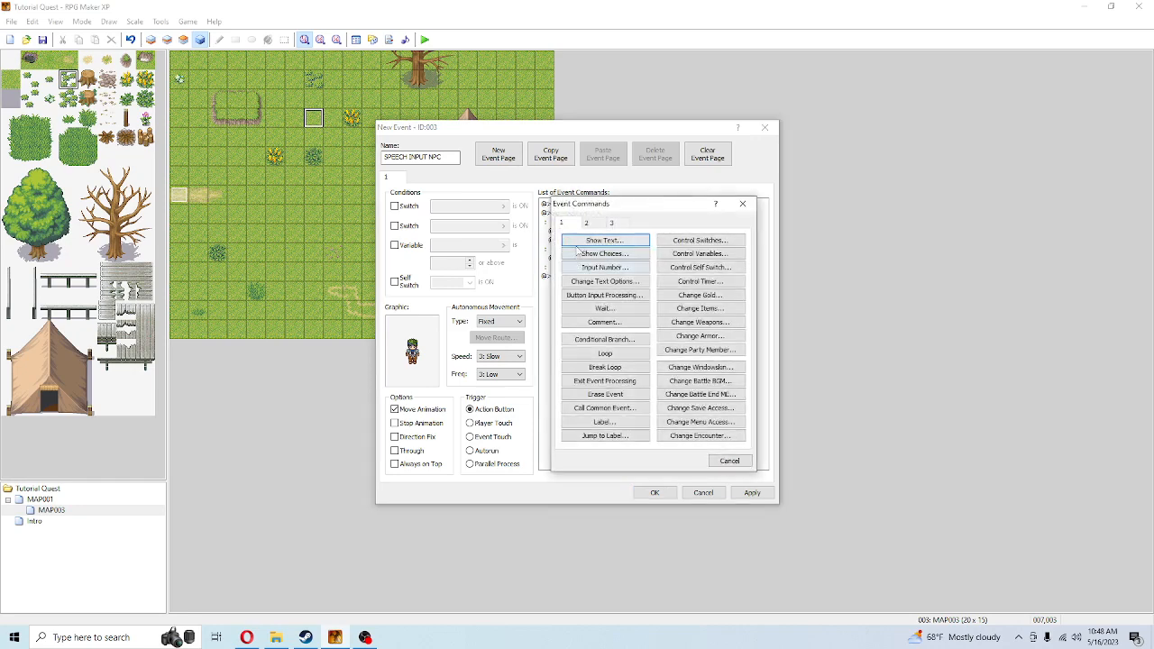
{"action": "left_click", "coordinate": [604, 239]}
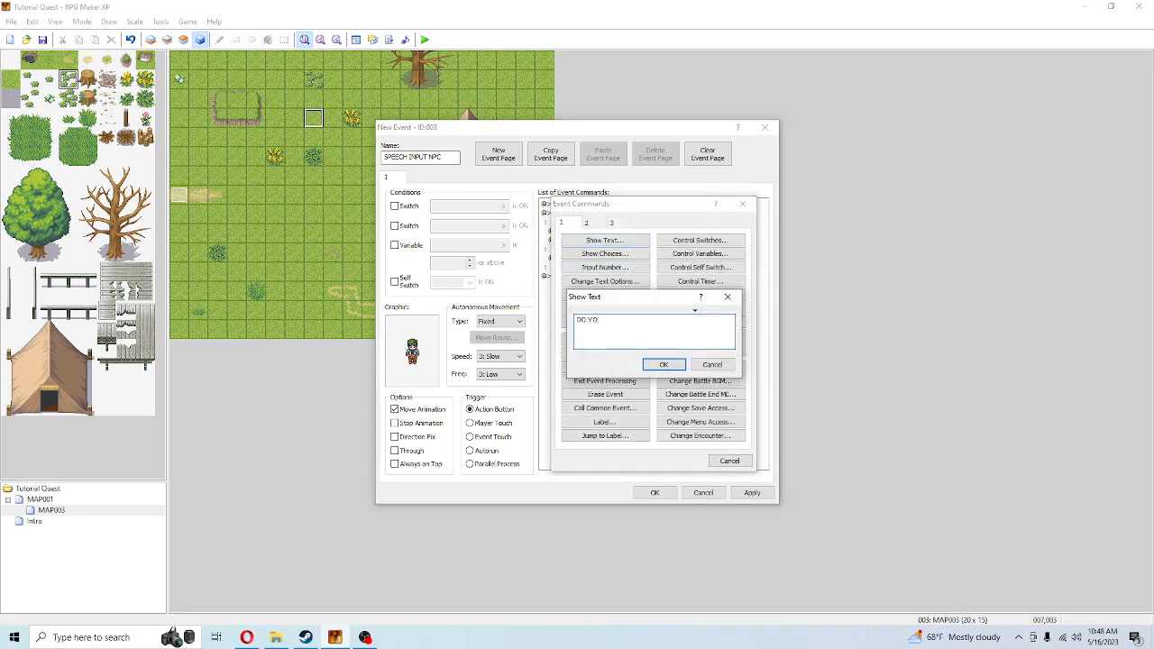
{"action": "type", "text": "DO YOU HATE SUNS"}
{"action": "left_click", "coordinate": [663, 364]}
{"action": "left_click", "coordinate": [655, 492]}
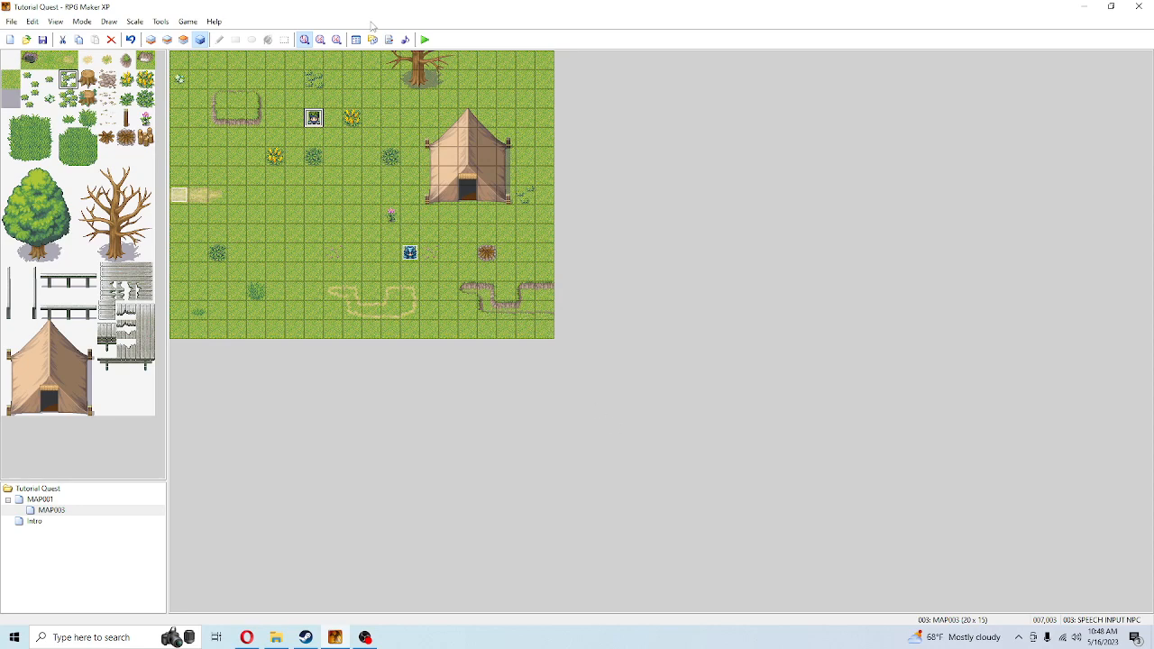
- Start a playtest with a new game and answer No to playing on hard mode
{"action": "left_click", "coordinate": [425, 40]}
{"action": "left_click", "coordinate": [529, 347]}
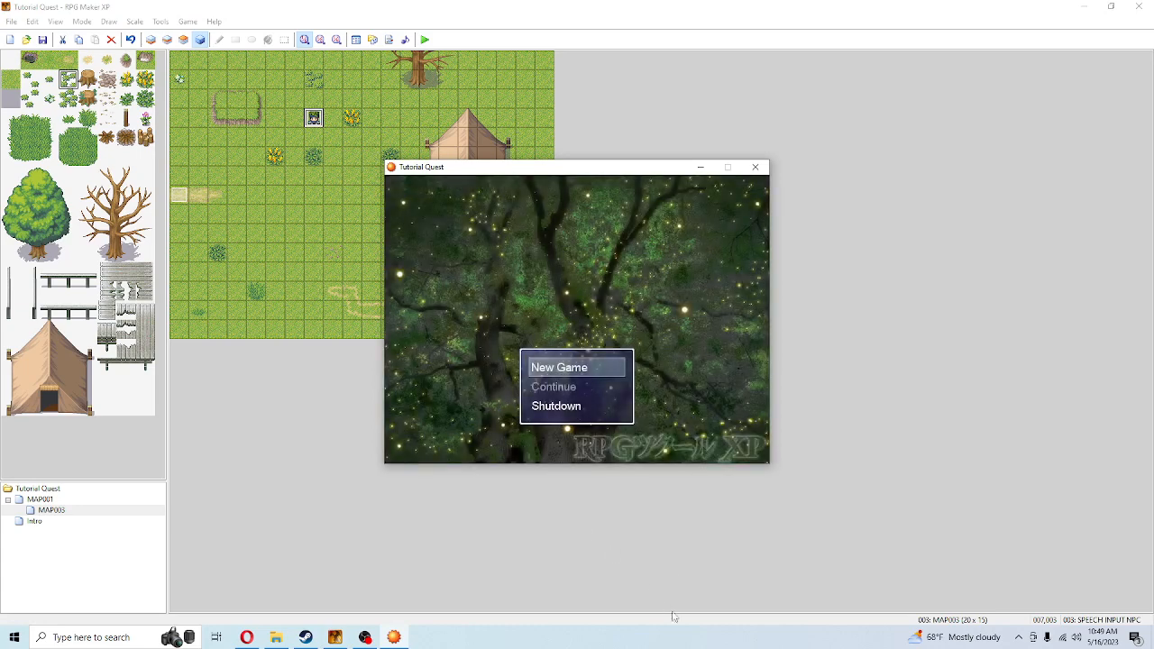
{"action": "key", "text": "Return"}
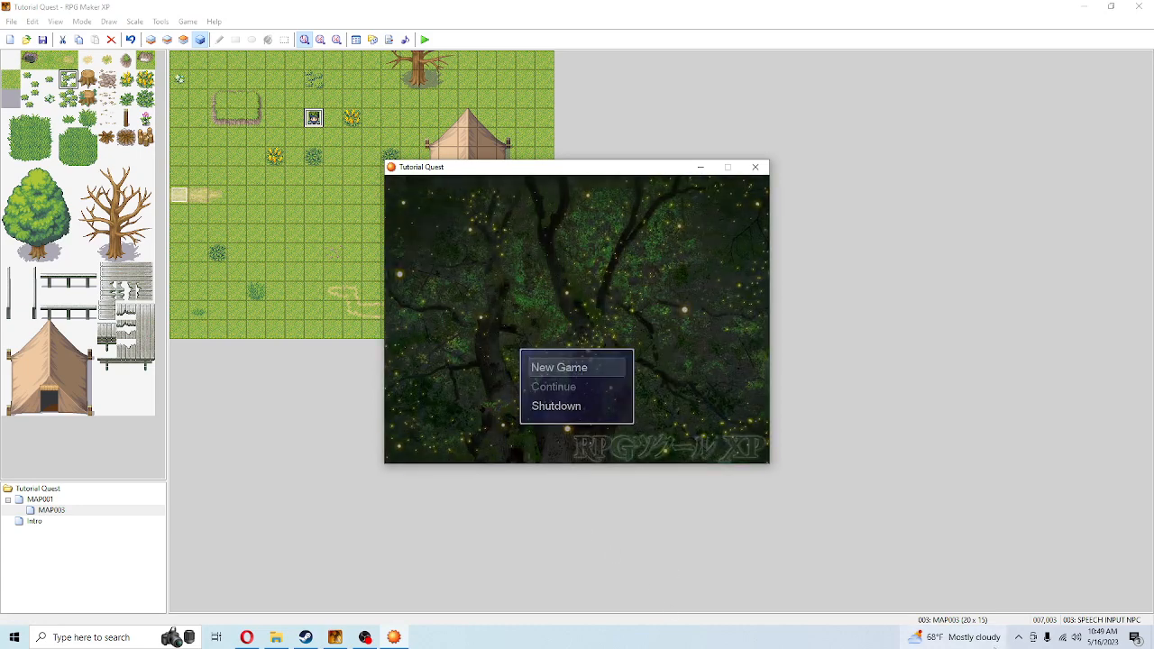
{"action": "key", "text": "Return"}
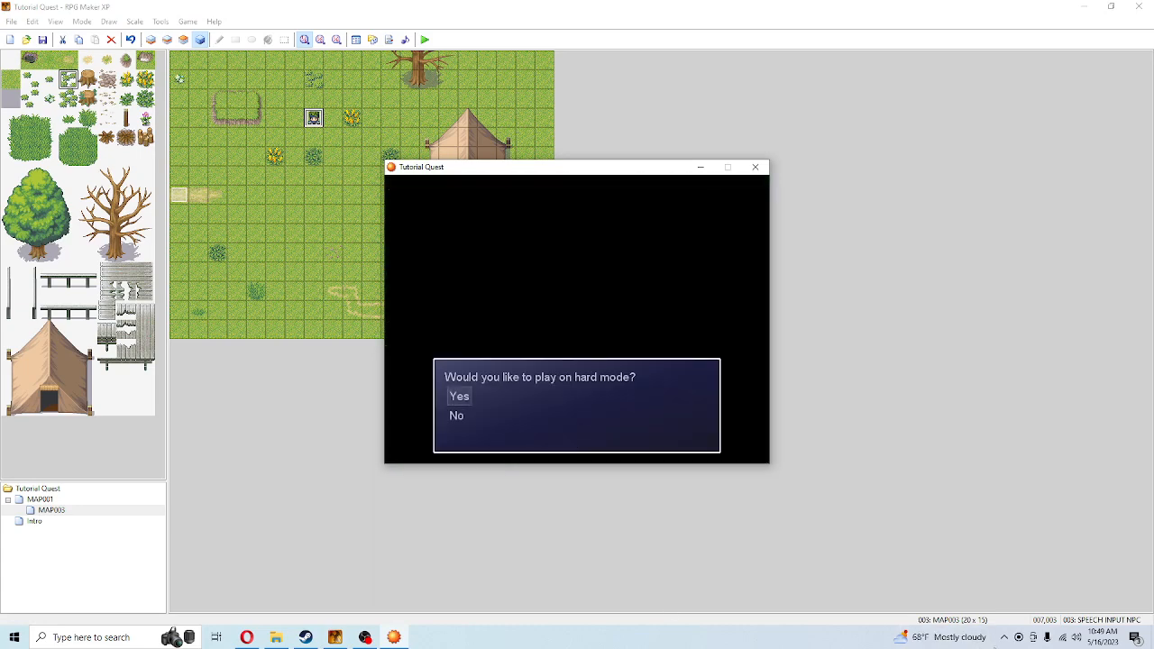
{"action": "key", "text": "Down"}
{"action": "key", "text": "Return"}
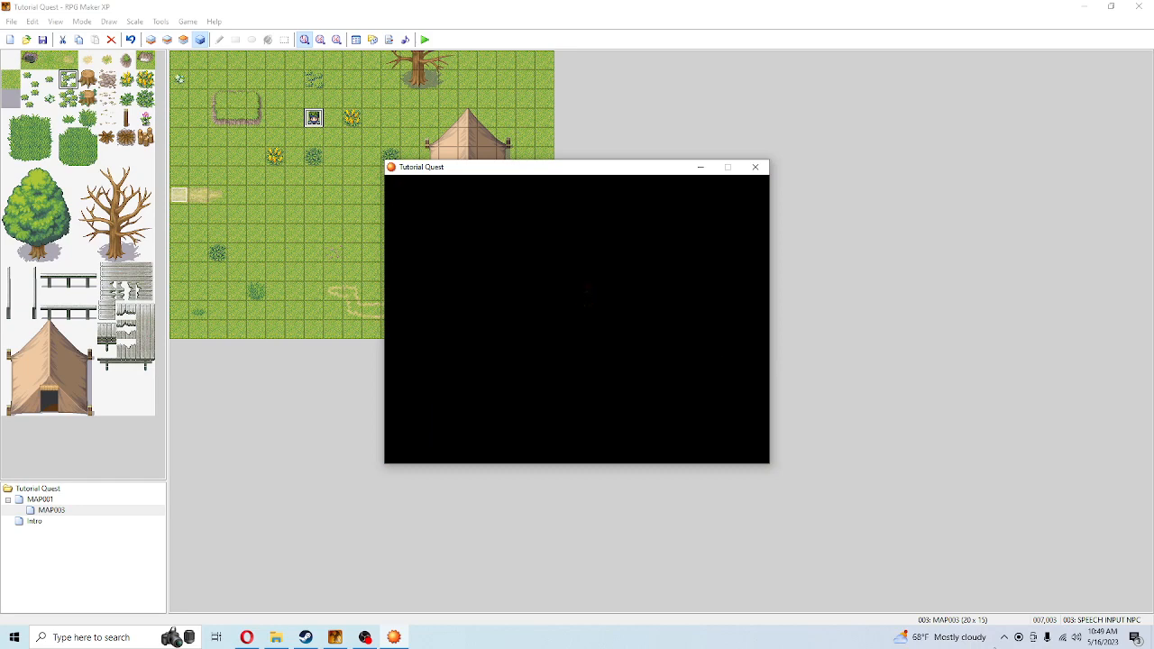
- Walk the character east into MAP003 and up to the thief NPC, facing it with the game window in focus
{"action": "key", "text": "Right"}
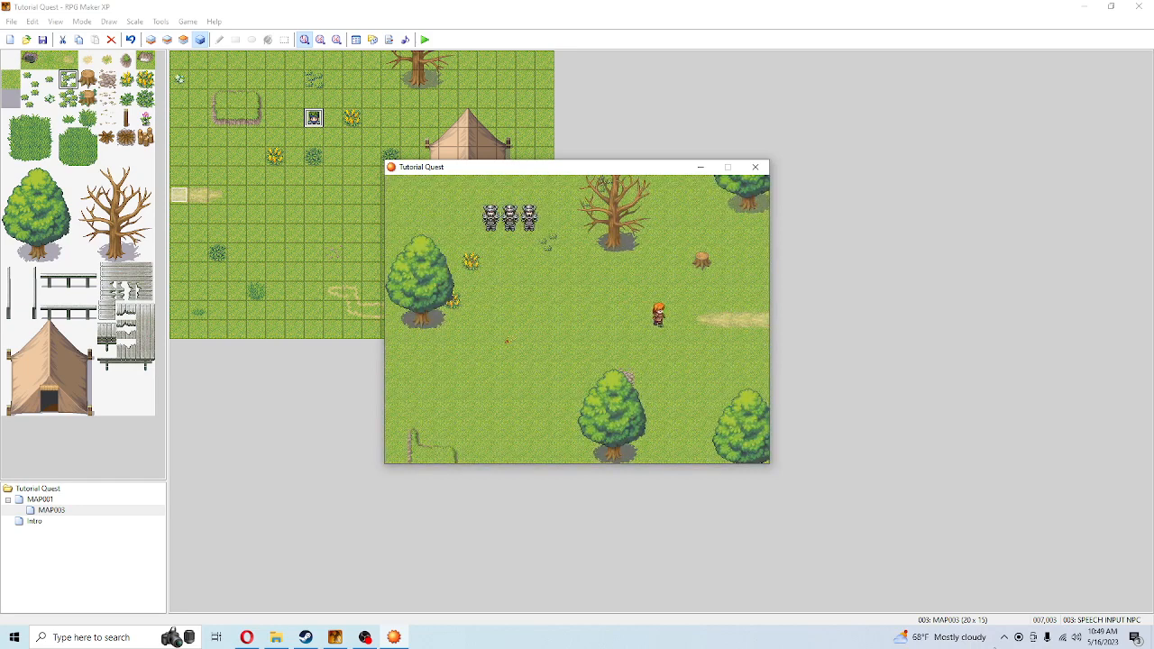
{"action": "key", "text": "Right"}
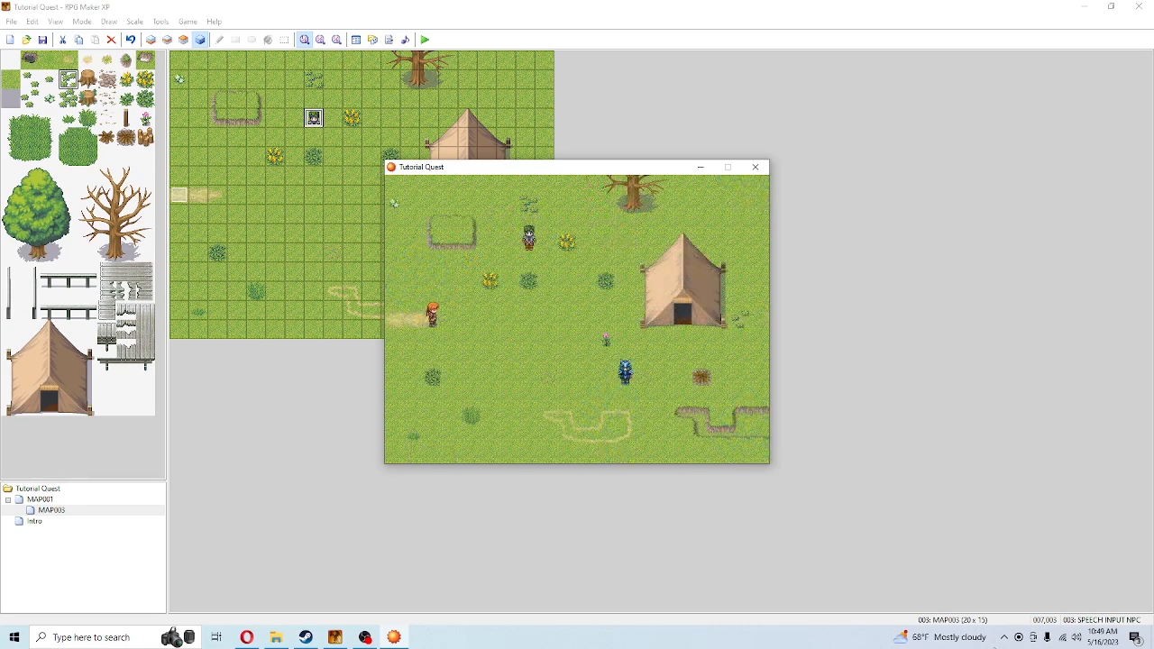
{"action": "key", "text": "Right"}
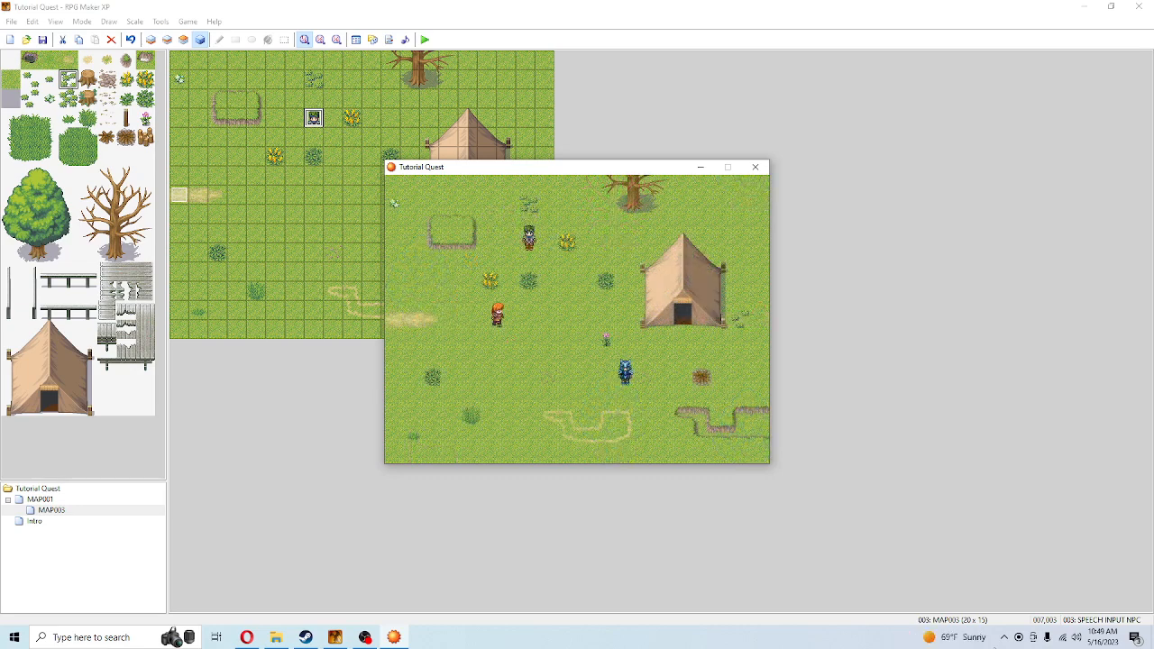
{"action": "key", "text": "Up"}
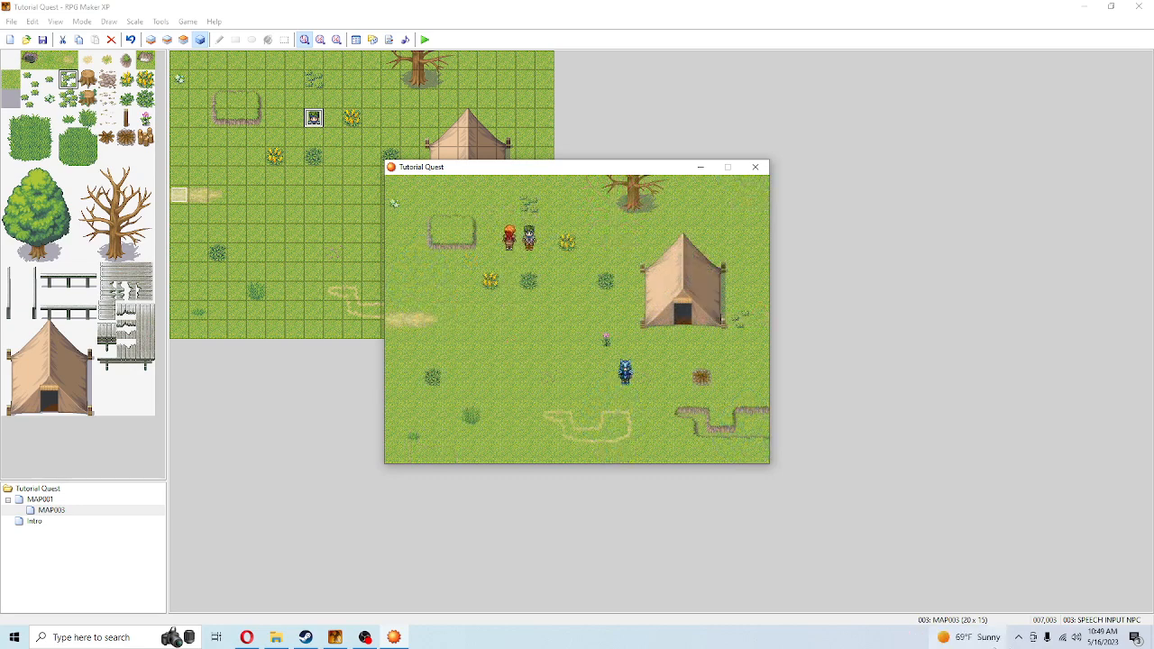
{"action": "mouse_move", "coordinate": [994, 647]}
{"action": "key", "text": "Right"}
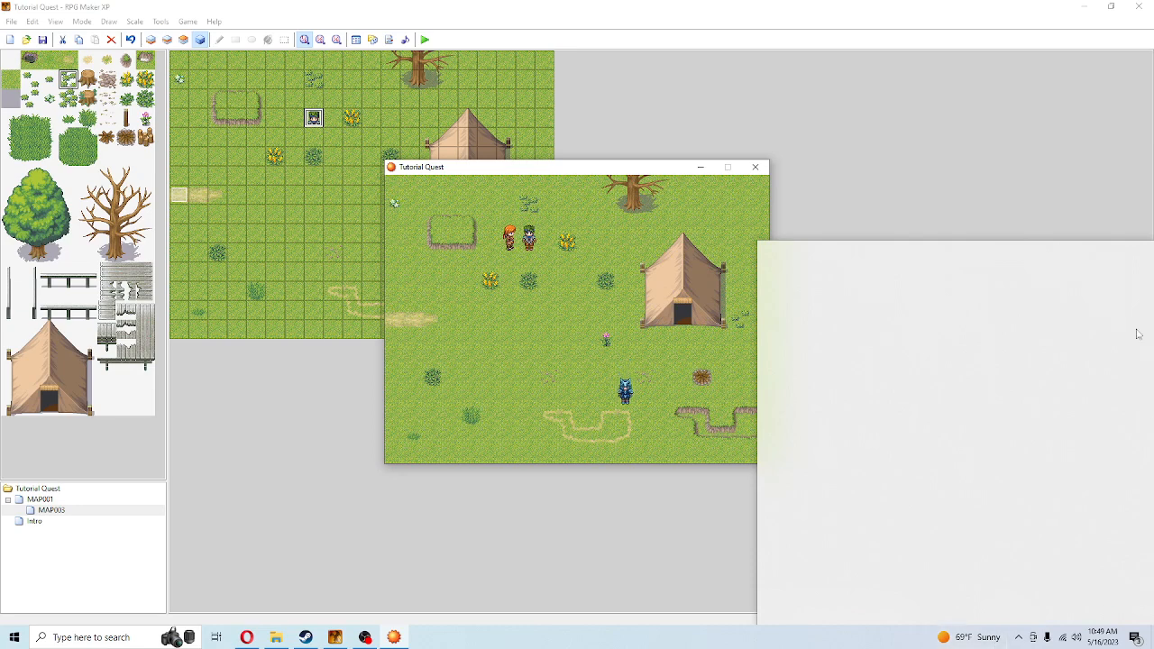
{"action": "left_click", "coordinate": [1043, 160]}
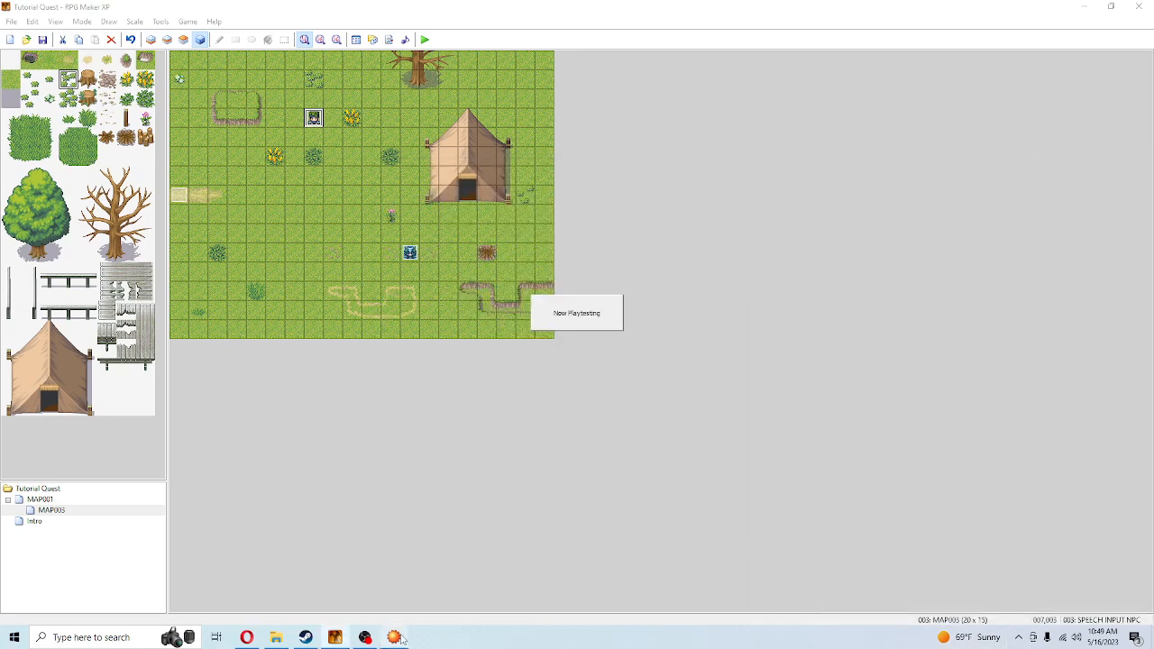
{"action": "left_click", "coordinate": [397, 637]}
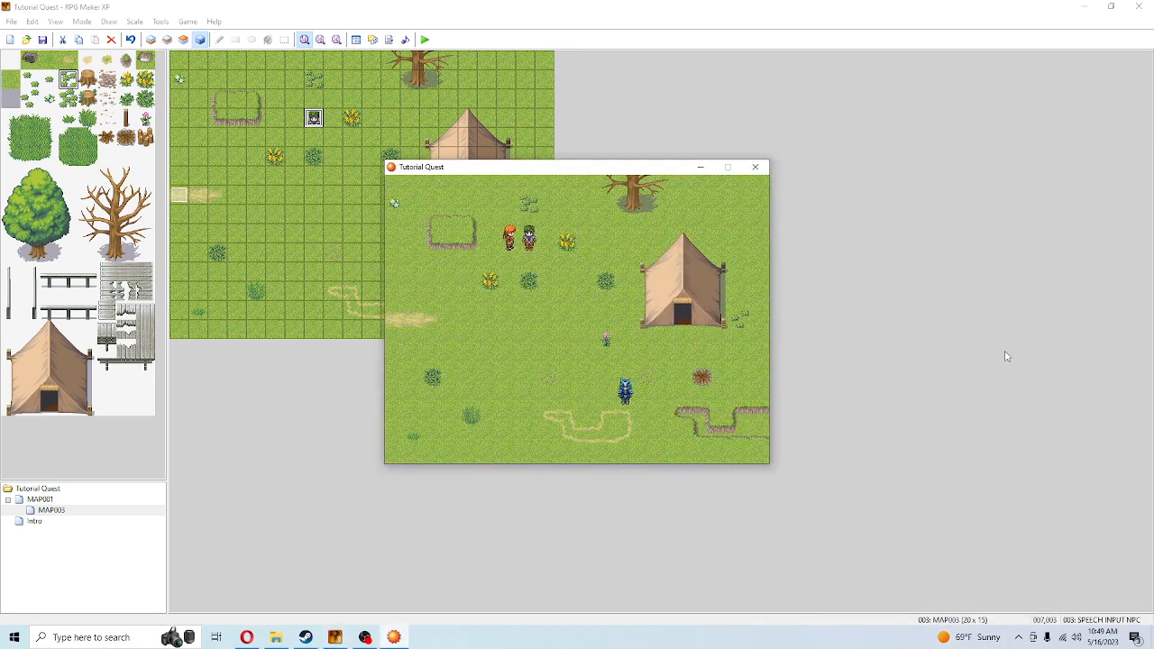
- Talk to the thief NPC and test the replies to both the Yes and No choices
{"action": "key", "text": "Return"}
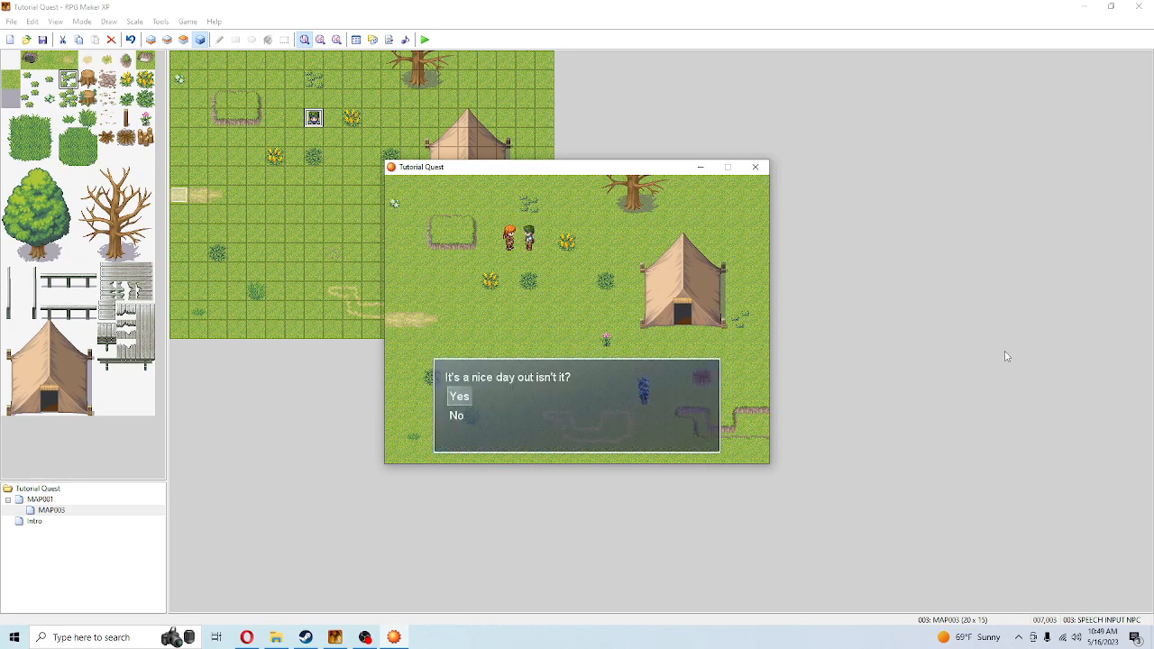
{"action": "key", "text": "Return"}
{"action": "key", "text": "Return"}
{"action": "key", "text": "Return"}
{"action": "key", "text": "Return"}
{"action": "key", "text": "Return"}
{"action": "key", "text": "Return"}
{"action": "key", "text": "Down"}
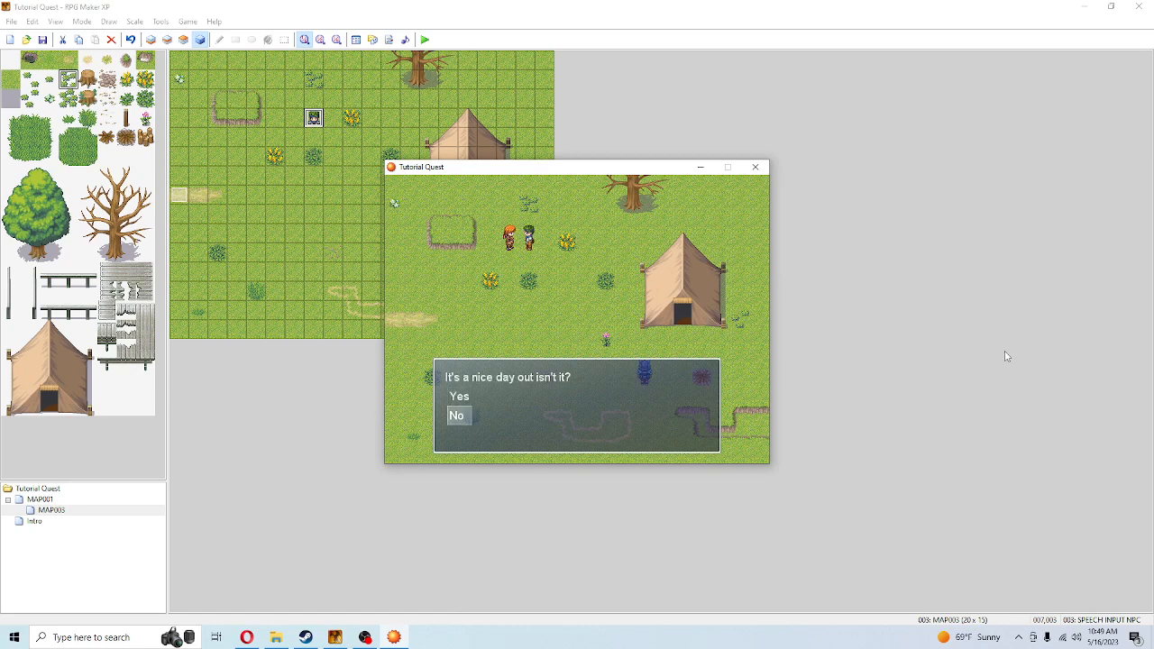
{"action": "key", "text": "Return"}
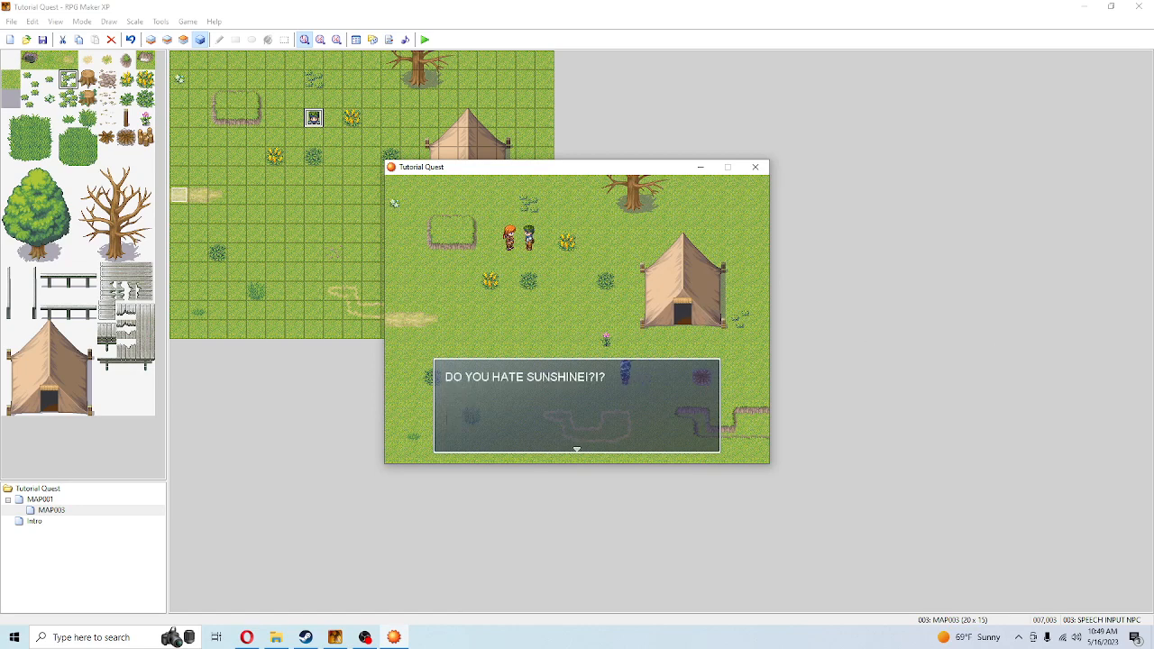
{"action": "key", "text": "Return"}
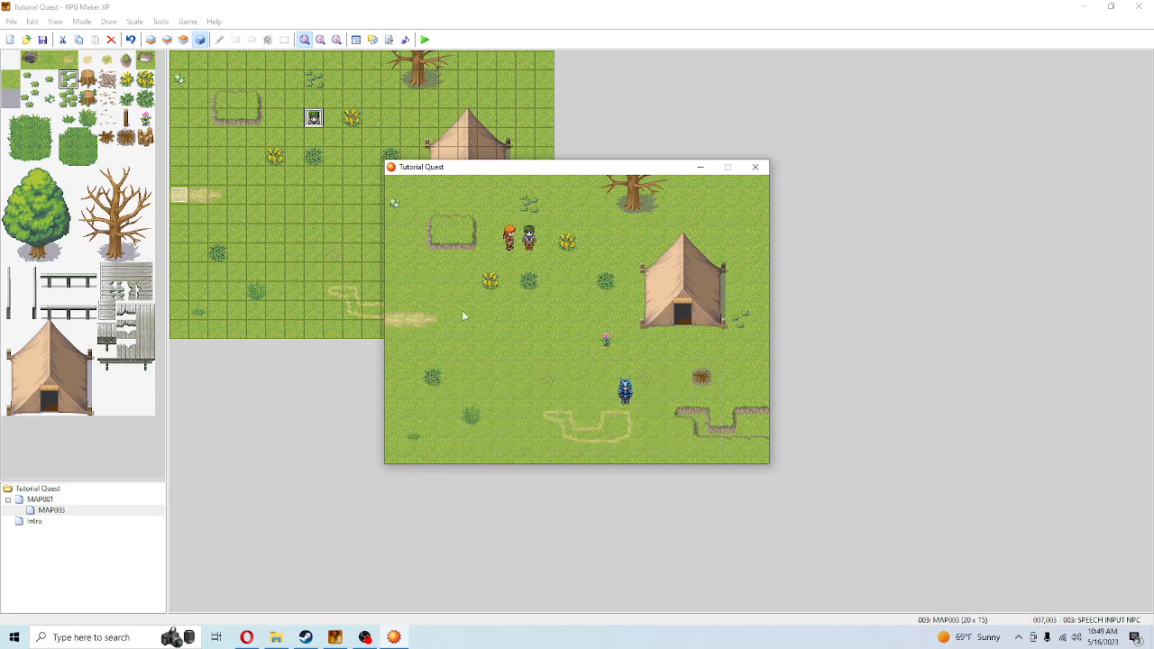
- Walk the character back and forth along the dirt path to test the transfers between the two maps
{"action": "key", "text": "Down"}
{"action": "key", "text": "Right"}
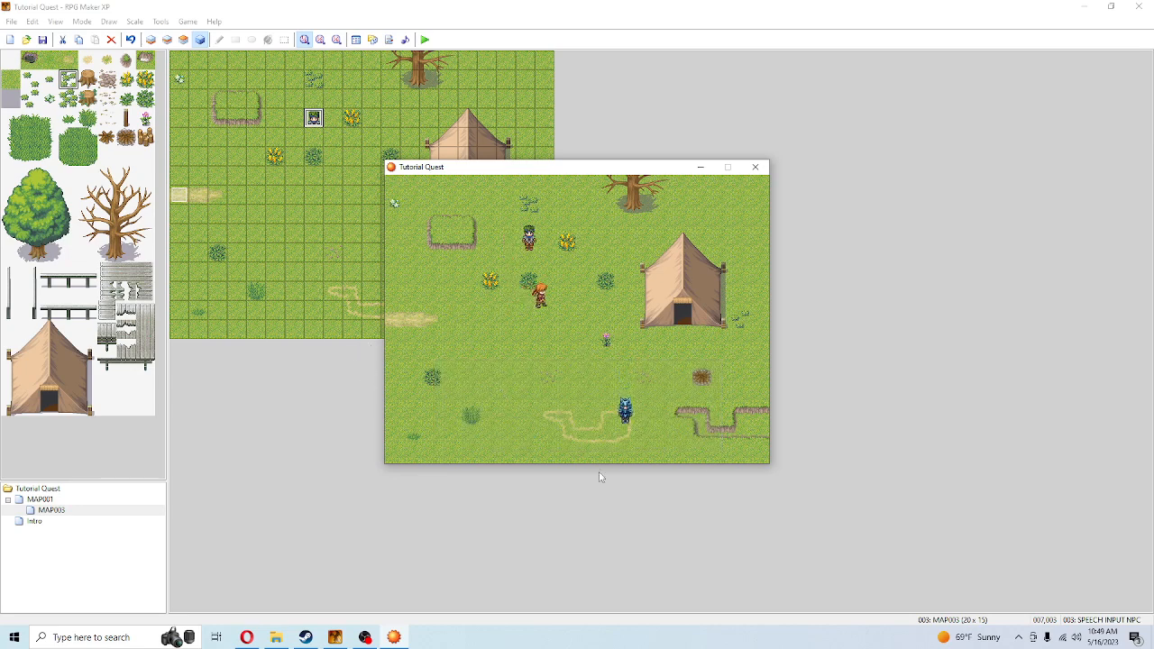
{"action": "key", "text": "Down"}
{"action": "key", "text": "Right"}
{"action": "key", "text": "Left"}
{"action": "key", "text": "Up"}
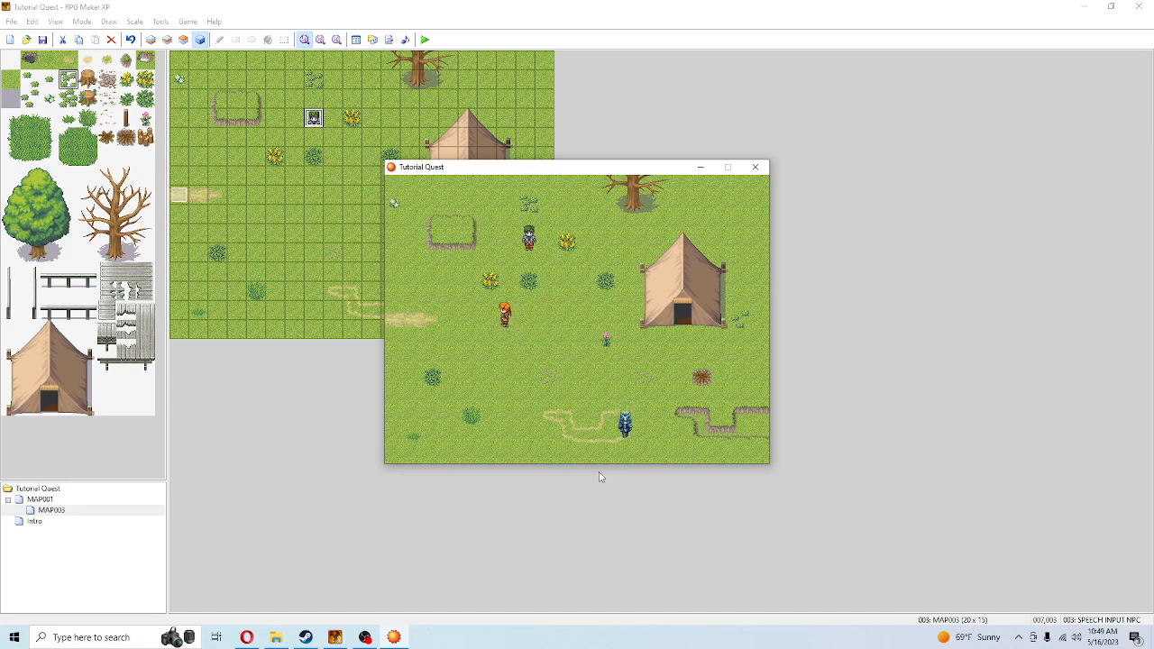
{"action": "key", "text": "Left"}
{"action": "key", "text": "Left"}
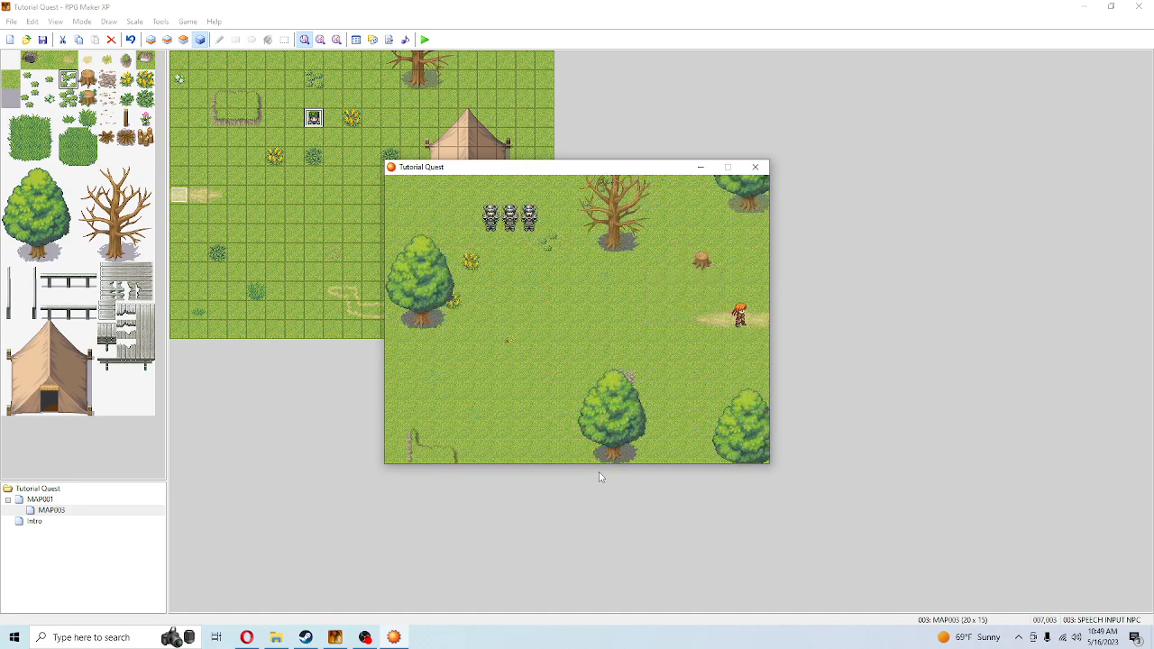
{"action": "key", "text": "Right"}
{"action": "key", "text": "Left"}
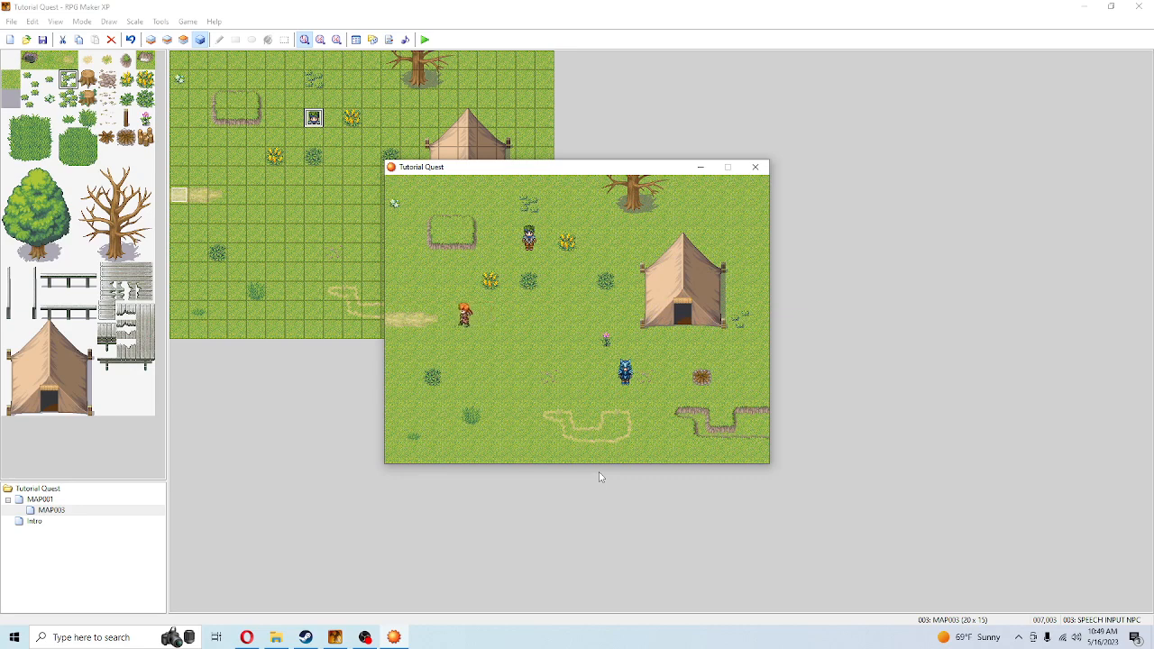
{"action": "key", "text": "Left"}
{"action": "key", "text": "Right"}
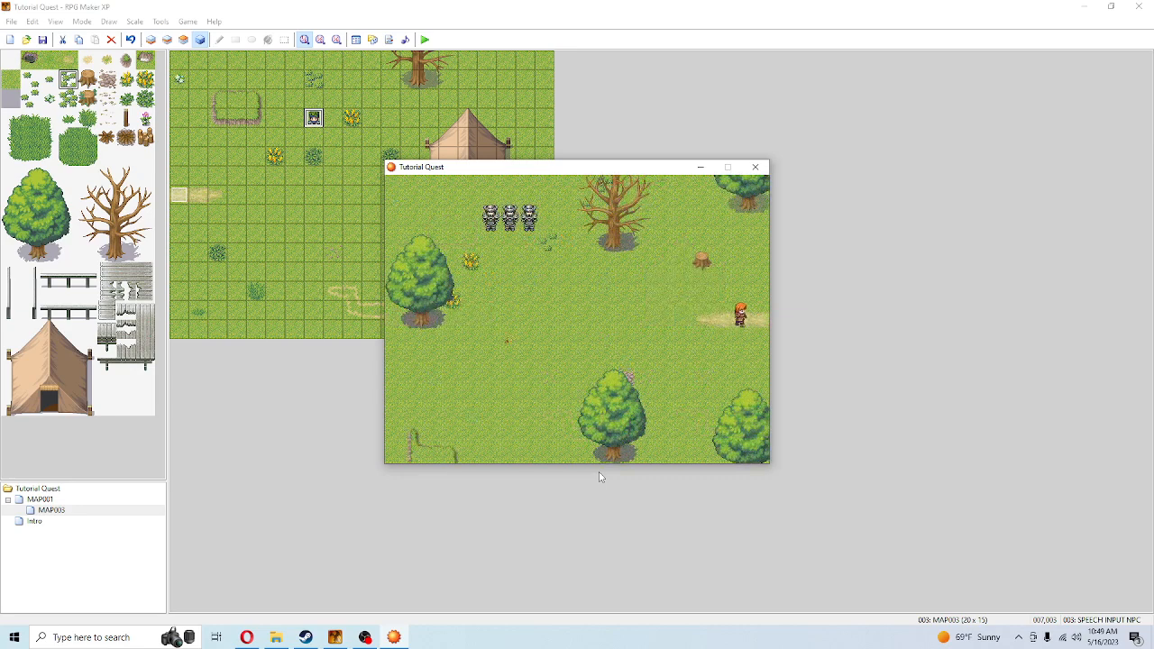
{"action": "key", "text": "Right"}
{"action": "key", "text": "Right"}
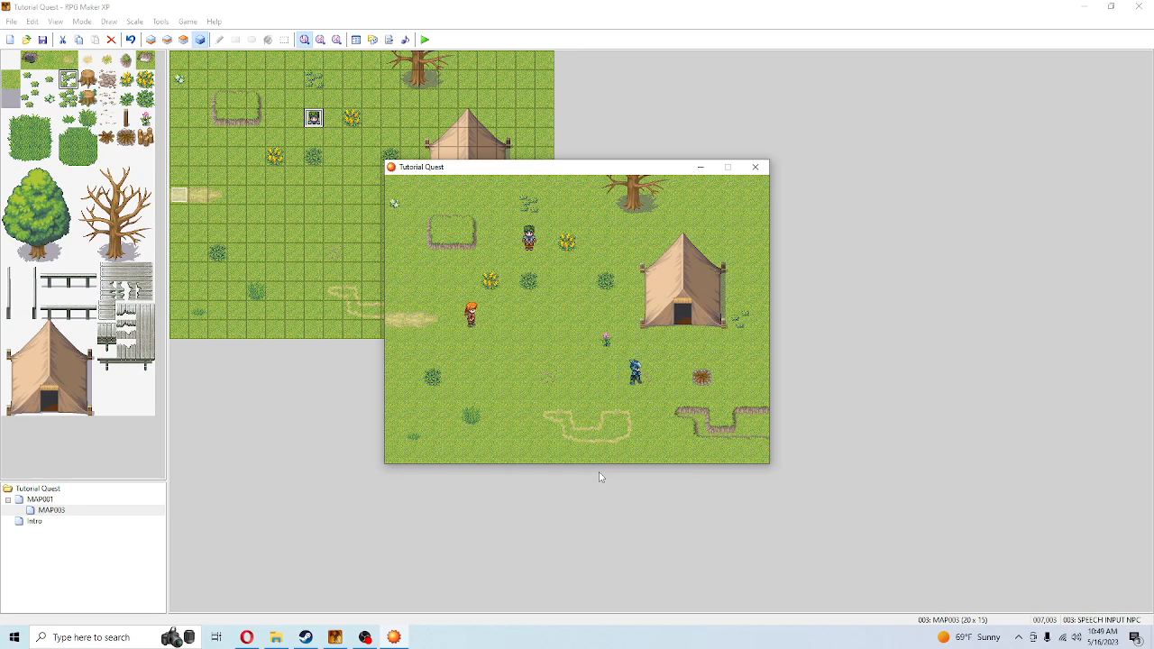
- Walk the character around the grass below the thief NPC and close the playtest
{"action": "key", "text": "Right"}
{"action": "key", "text": "Right"}
{"action": "key", "text": "Up"}
{"action": "key", "text": "Right"}
{"action": "key", "text": "Right"}
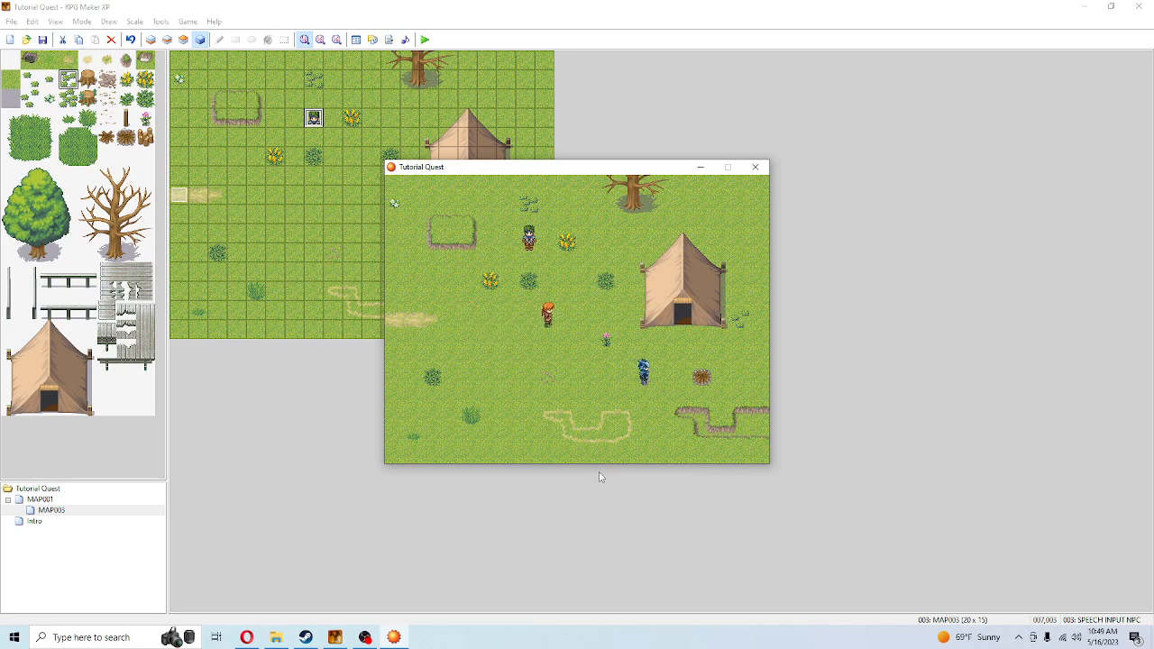
{"action": "key", "text": "Up"}
{"action": "key", "text": "Left"}
{"action": "key", "text": "Left"}
{"action": "key", "text": "Left"}
{"action": "key", "text": "Left"}
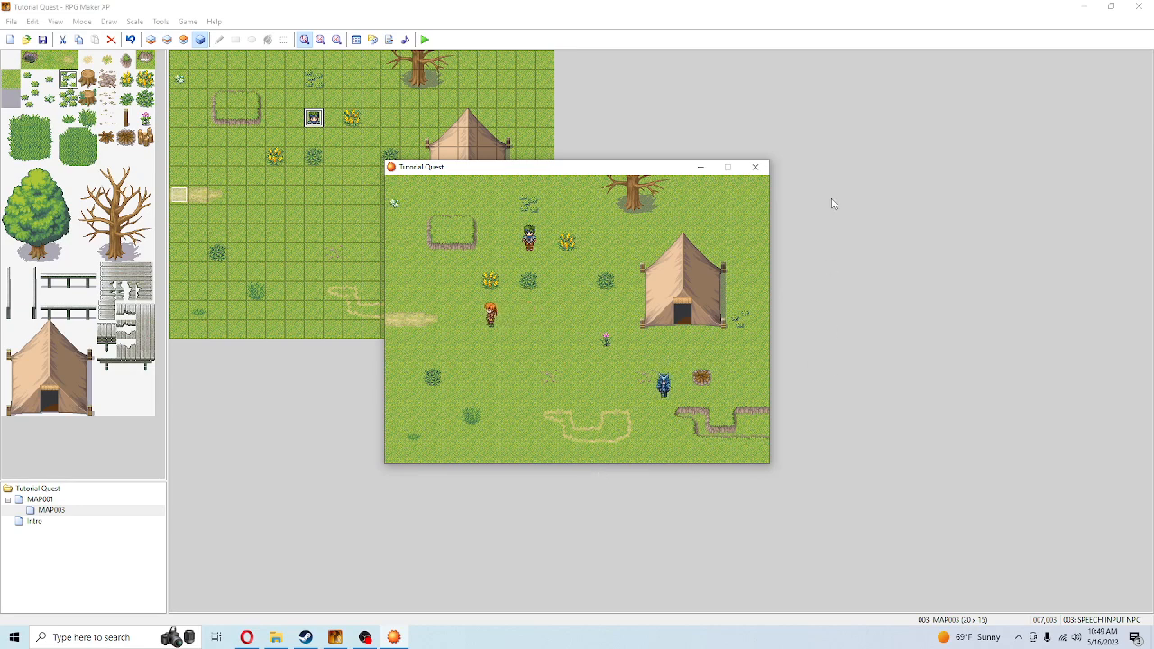
{"action": "left_click", "coordinate": [755, 167]}
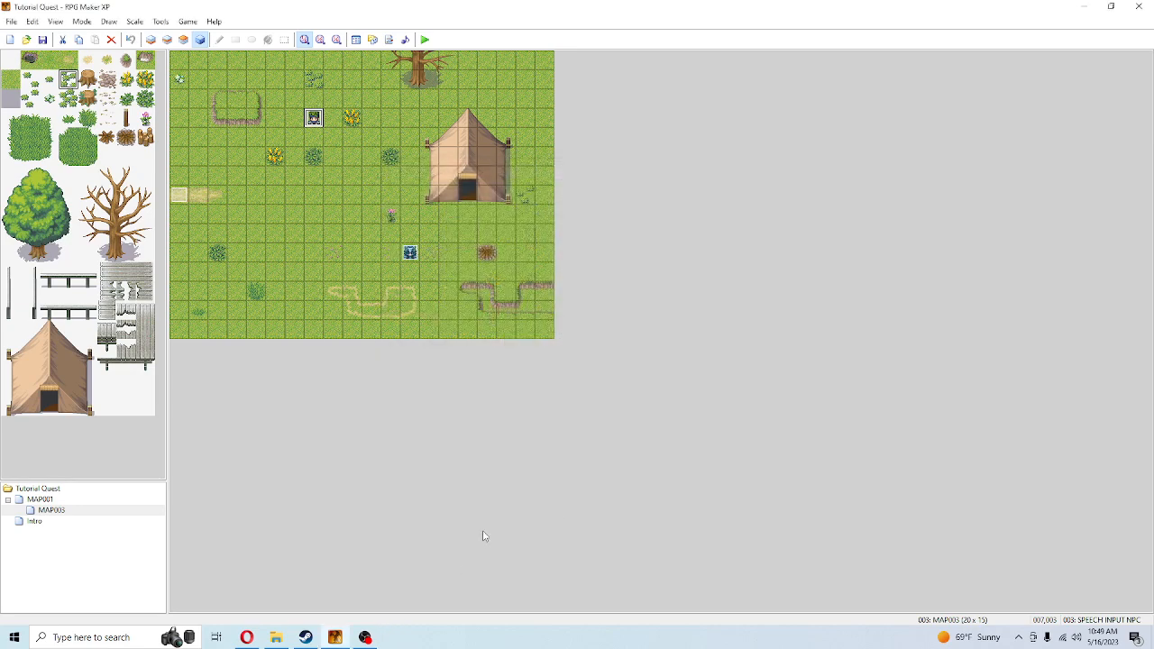
- Create a new event at tile 012,006 named NPC 3 with a Show Text command reading "Hiya"
{"action": "double_click", "coordinate": [401, 177]}
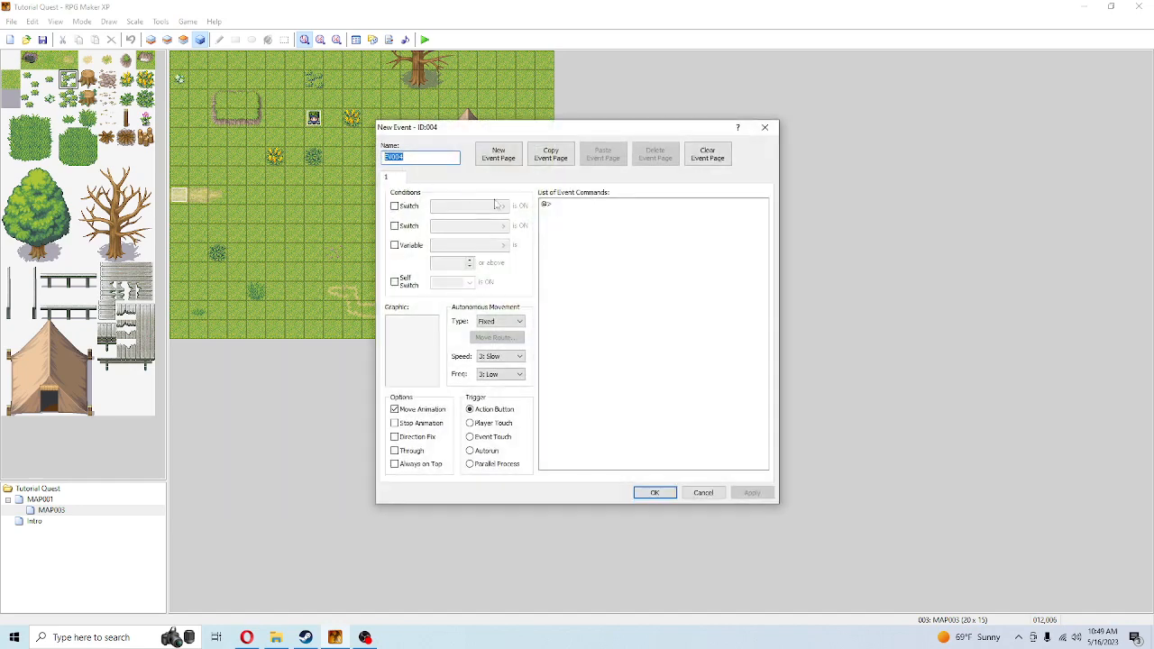
{"action": "type", "text": "NPC 3"}
{"action": "double_click", "coordinate": [567, 205]}
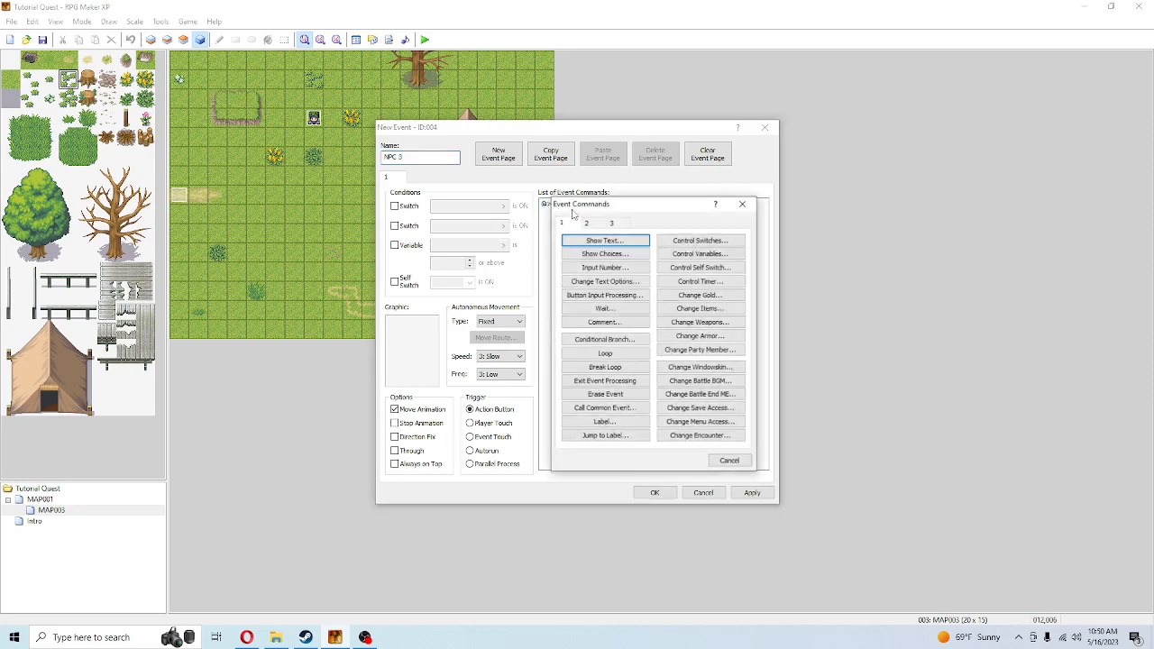
{"action": "left_click", "coordinate": [604, 240]}
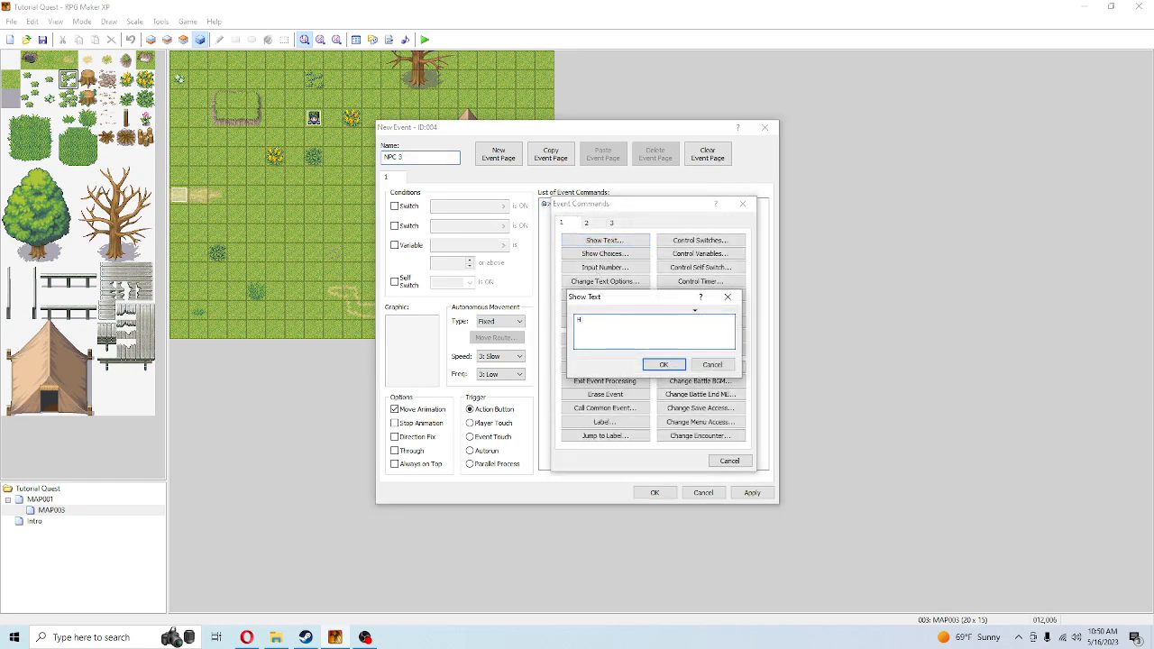
{"action": "left_click", "coordinate": [656, 365]}
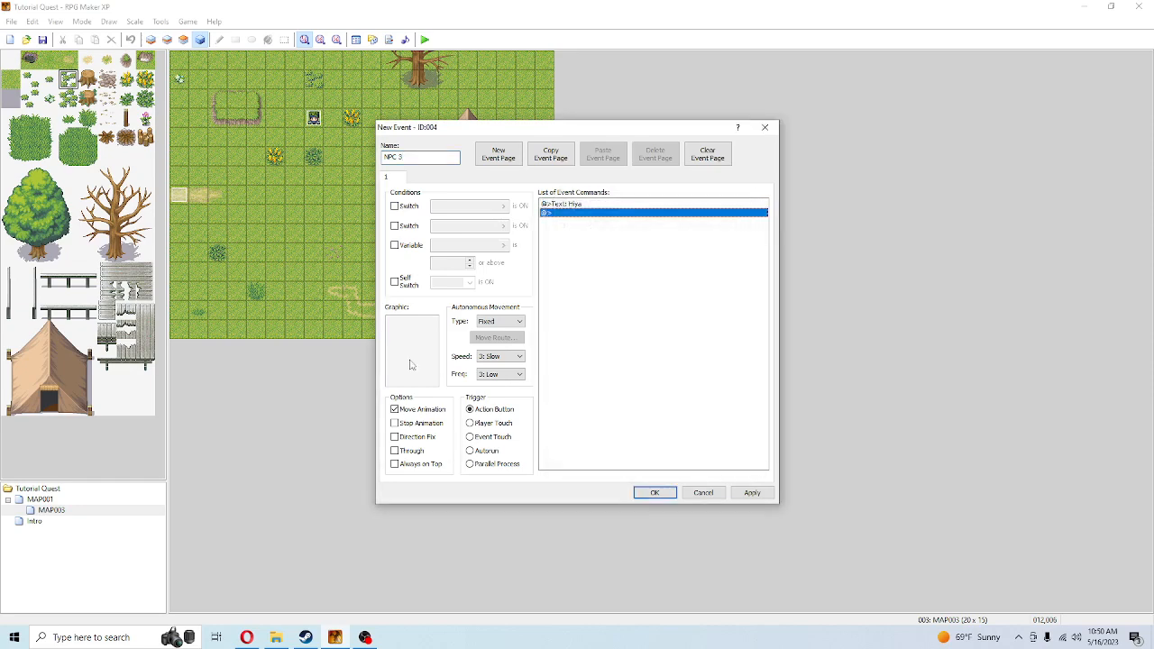
- Assign the 025-Cleric01 character graphic to the NPC 3 event
{"action": "double_click", "coordinate": [401, 362]}
{"action": "scroll", "coordinate": [438, 361], "scroll_direction": "down", "scroll_amount": 1}
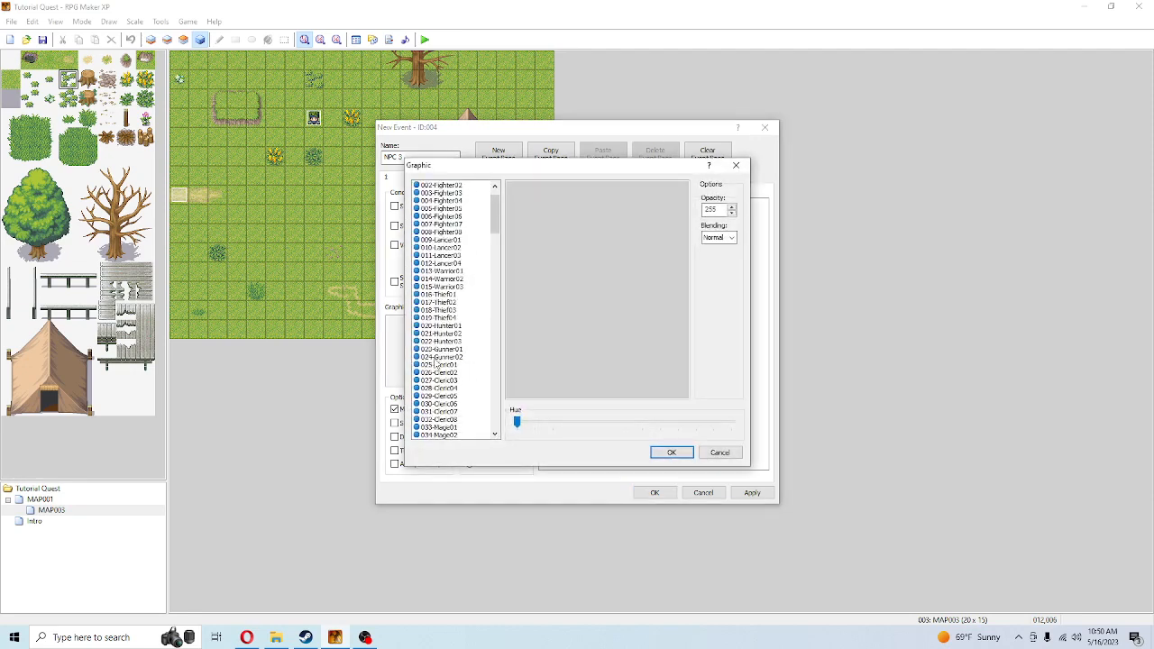
{"action": "left_click", "coordinate": [438, 357]}
{"action": "left_click", "coordinate": [438, 364]}
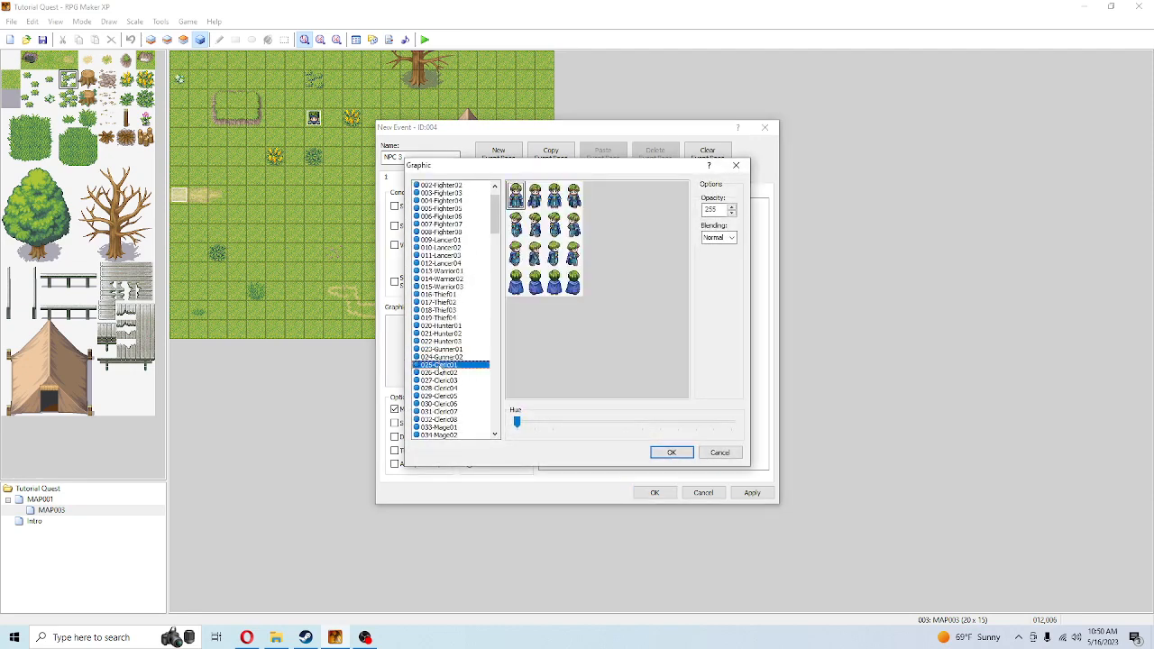
{"action": "left_click", "coordinate": [658, 452]}
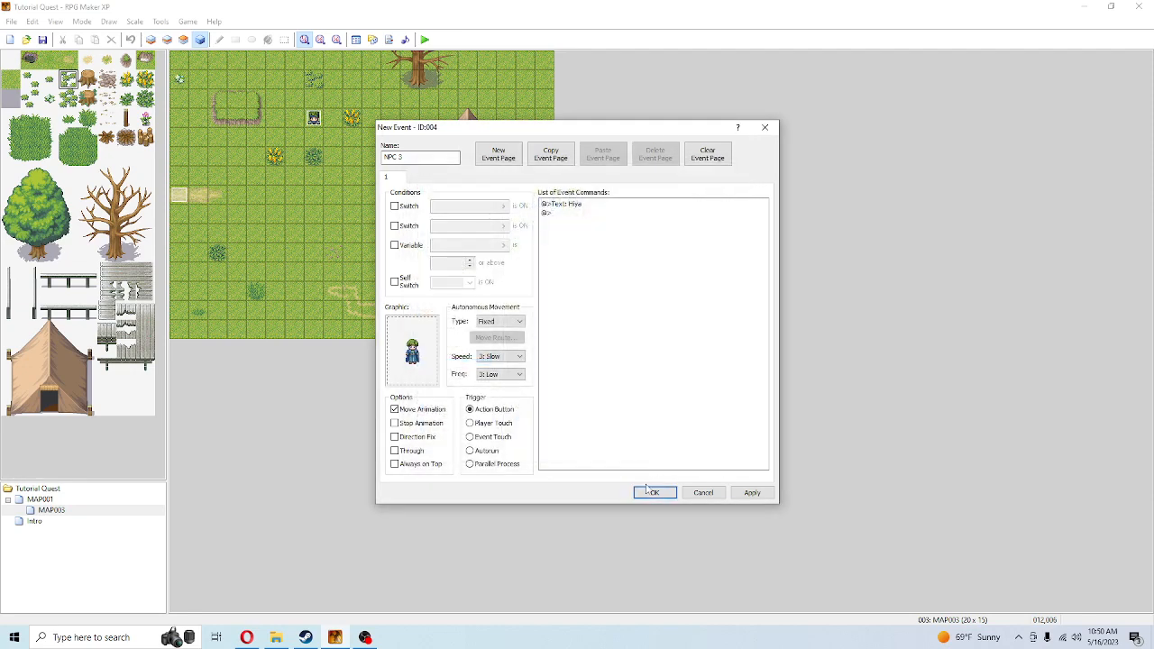
- Set NPC 3's autonomous movement to Approach with speed 3: Slow and frequency 5: Higher, and save the event
{"action": "left_click", "coordinate": [478, 322]}
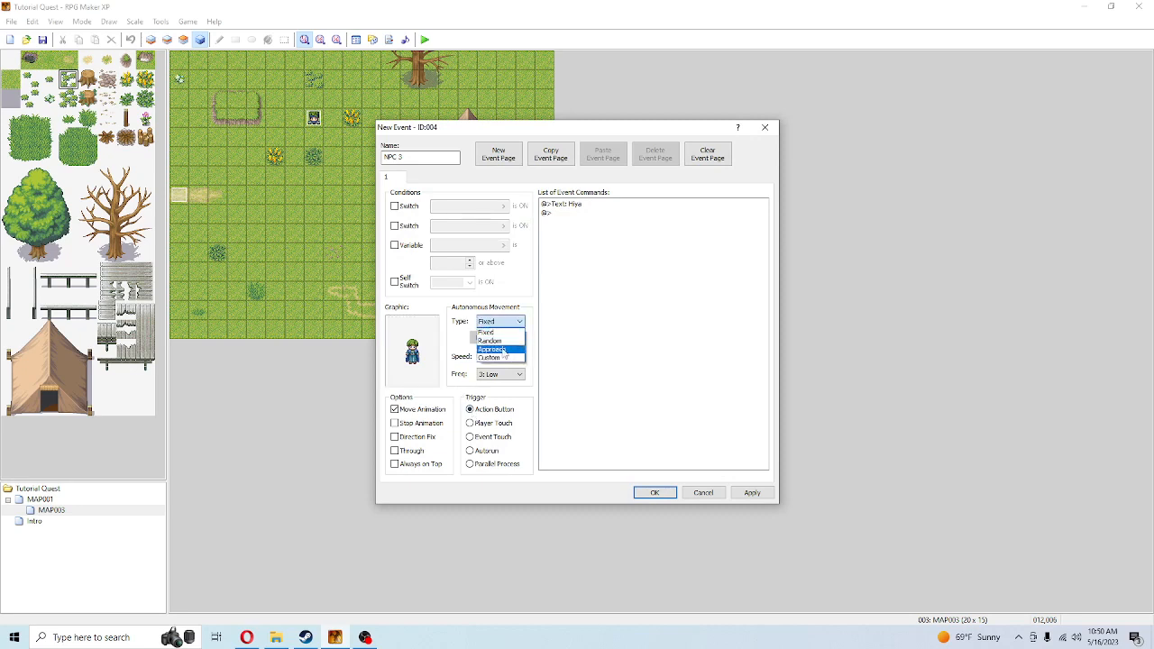
{"action": "left_click", "coordinate": [502, 350]}
{"action": "left_click", "coordinate": [519, 357]}
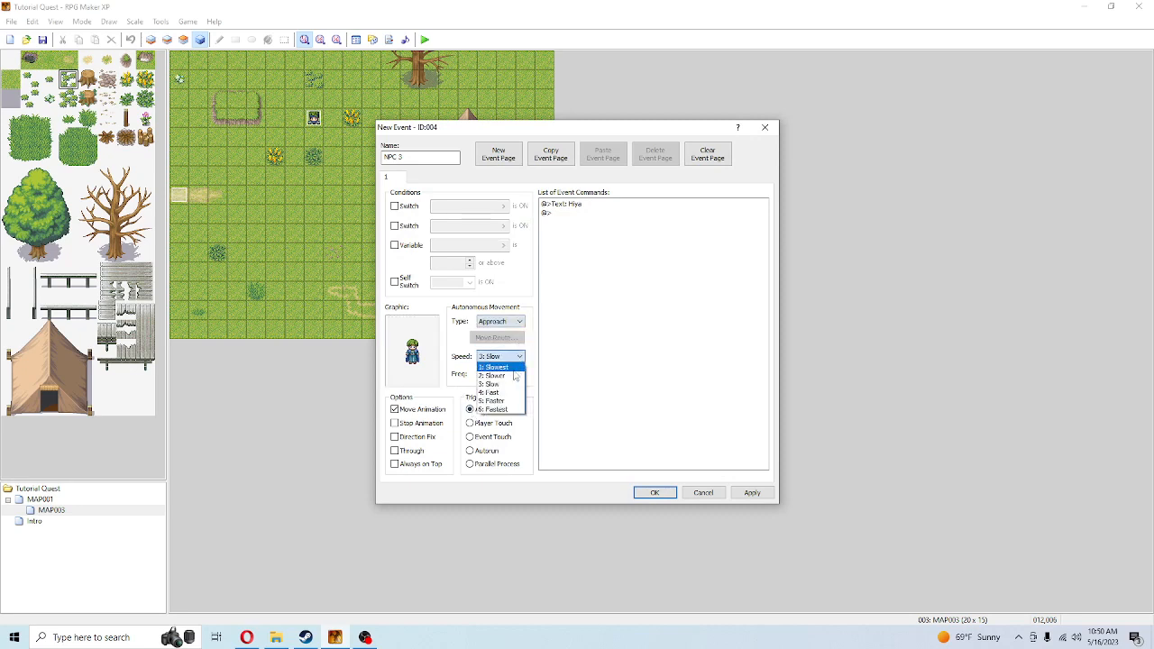
{"action": "left_click", "coordinate": [509, 385]}
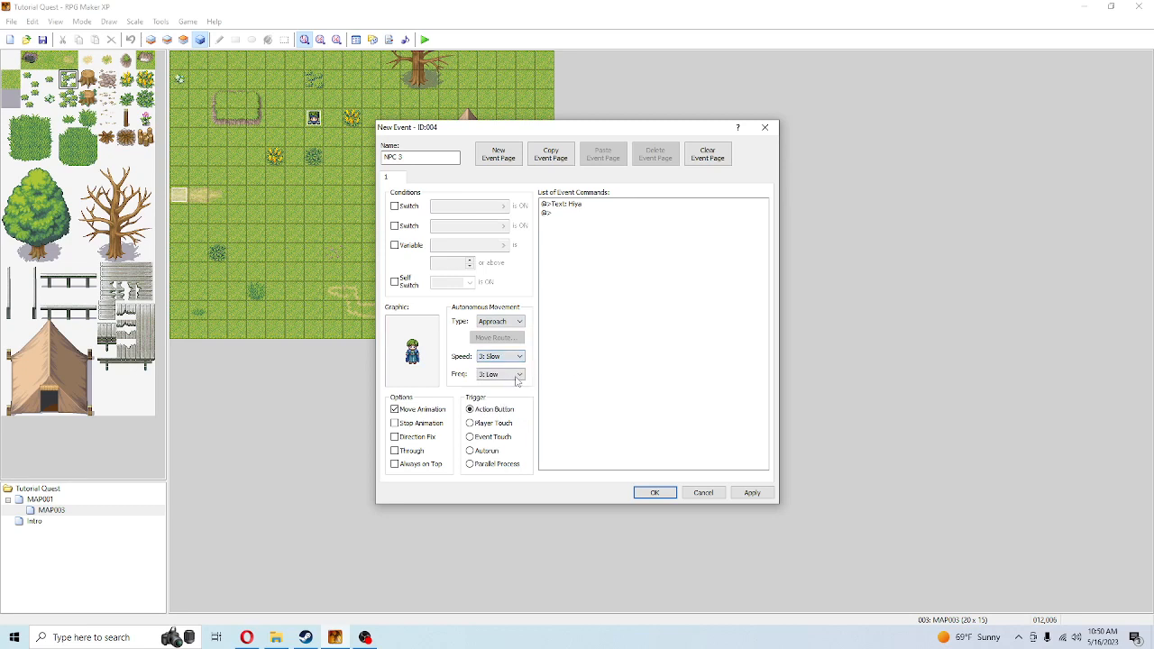
{"action": "left_click", "coordinate": [519, 374]}
{"action": "left_click", "coordinate": [510, 402]}
{"action": "left_click", "coordinate": [518, 374]}
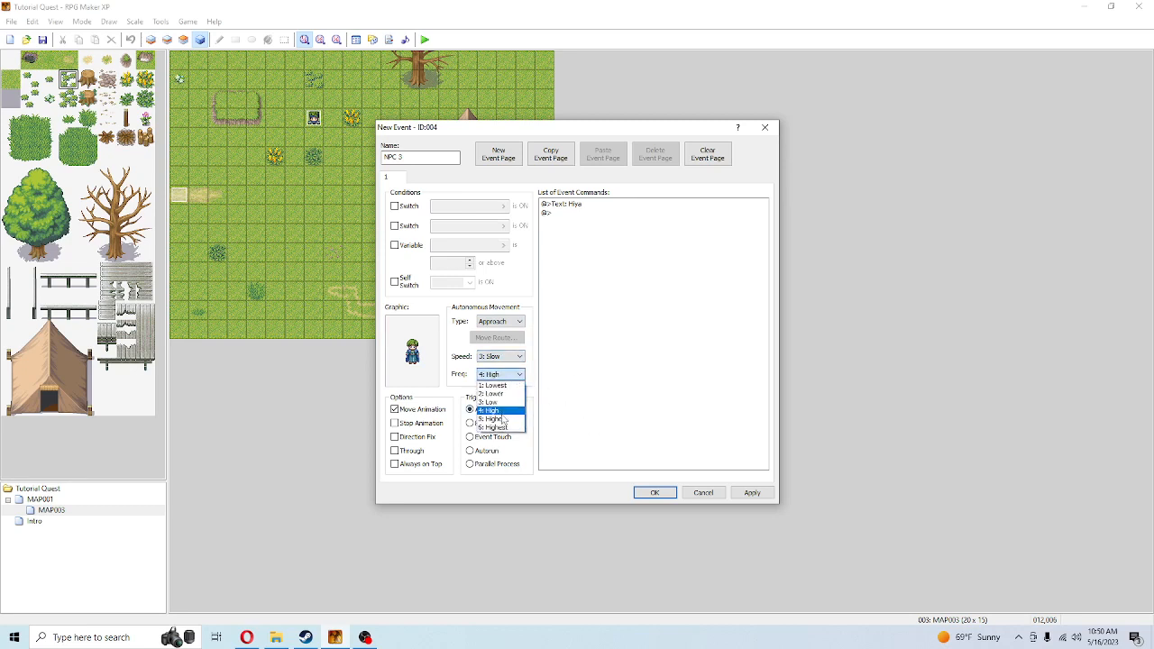
{"action": "left_click", "coordinate": [492, 420]}
{"action": "left_click", "coordinate": [656, 492]}
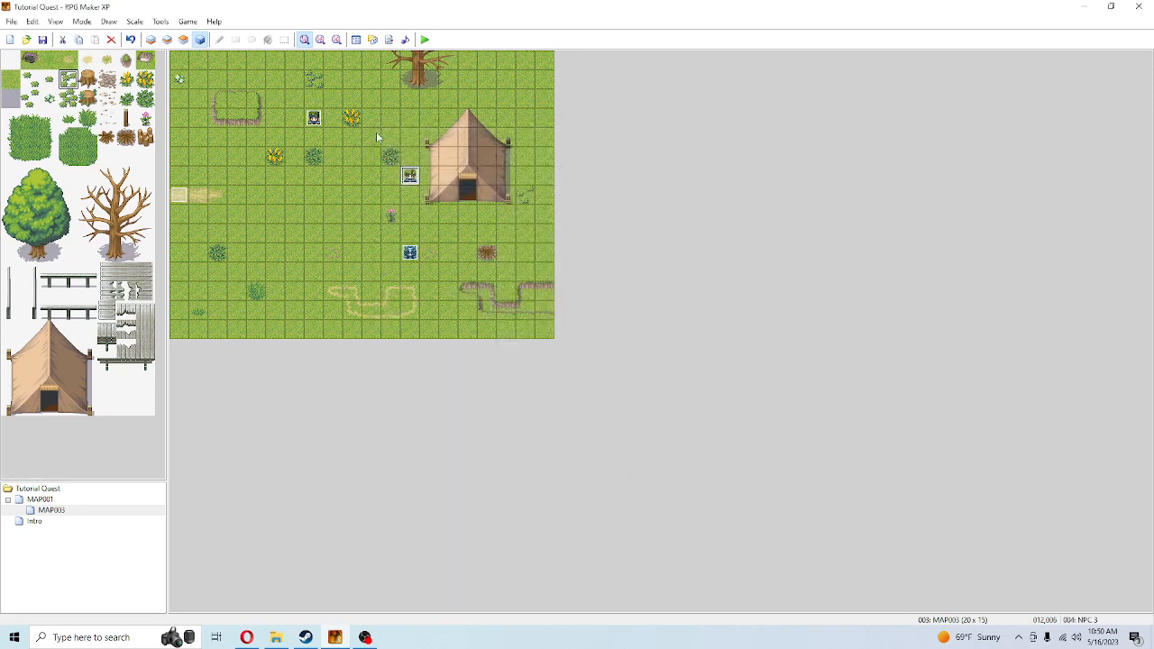
- Check the RNG NPC event, and set the transfer event at tile 019,007 on MAP001 to the Player Touch trigger
{"action": "double_click", "coordinate": [409, 254]}
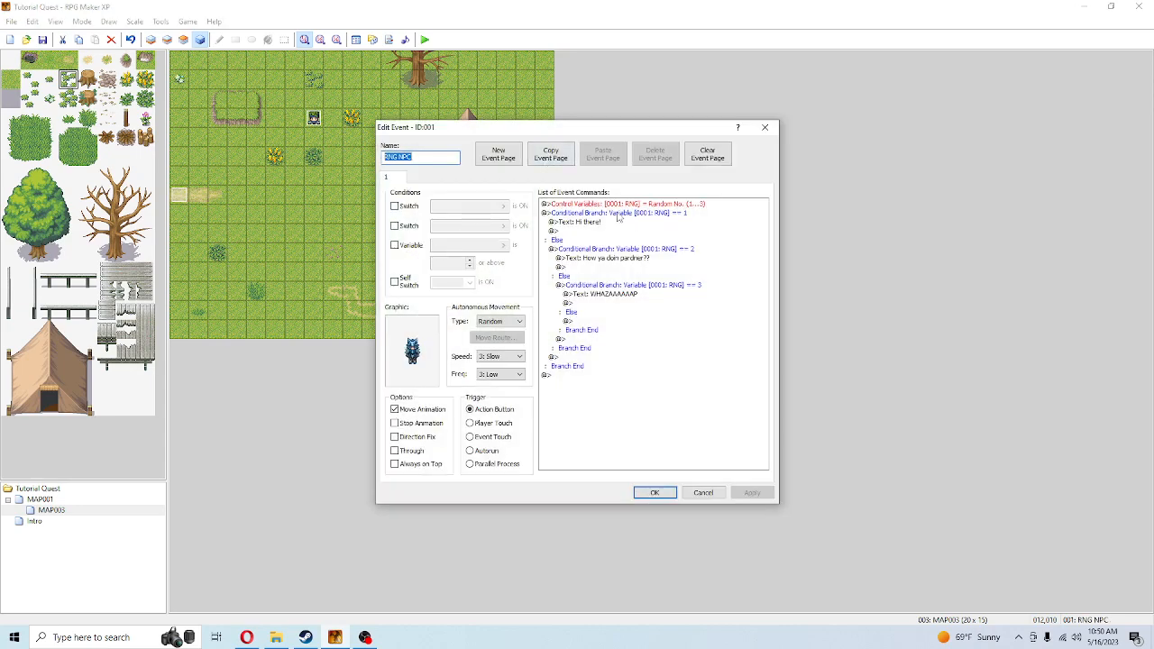
{"action": "left_click", "coordinate": [643, 491]}
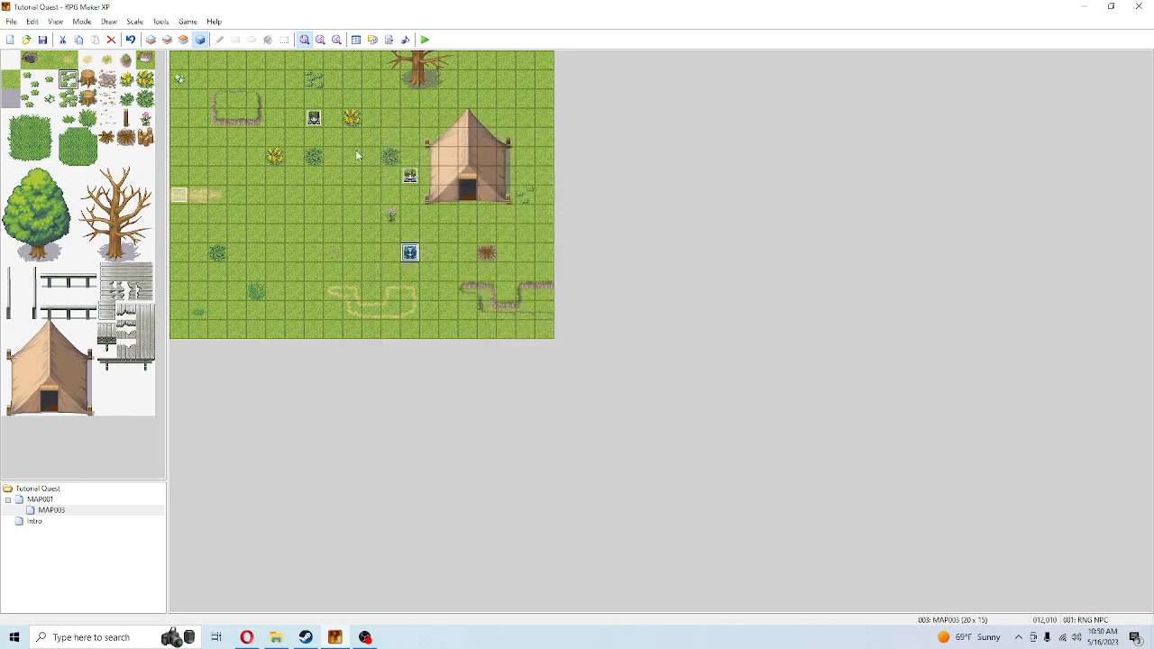
{"action": "left_click", "coordinate": [41, 499]}
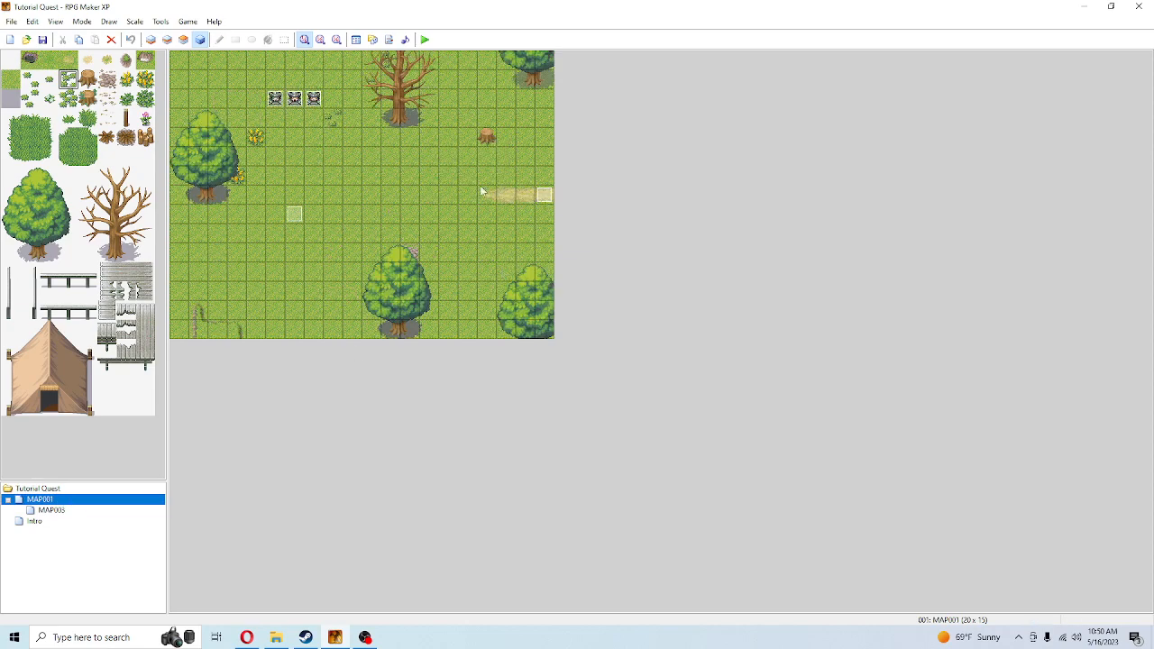
{"action": "double_click", "coordinate": [549, 201]}
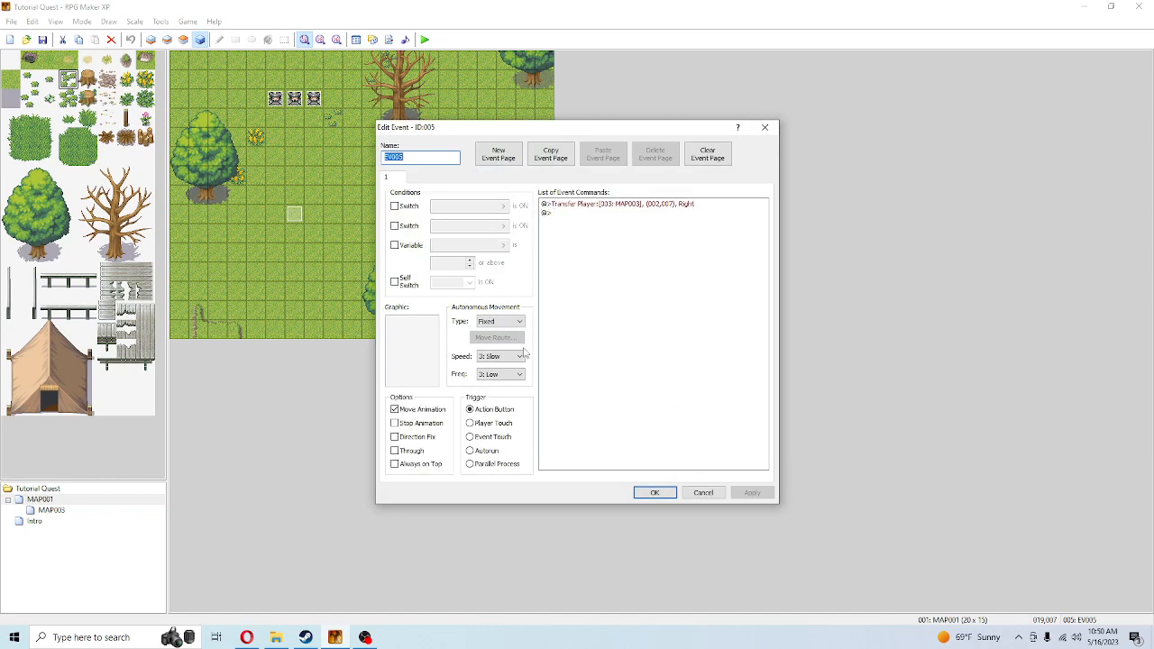
{"action": "left_click", "coordinate": [470, 423]}
{"action": "left_click", "coordinate": [597, 294]}
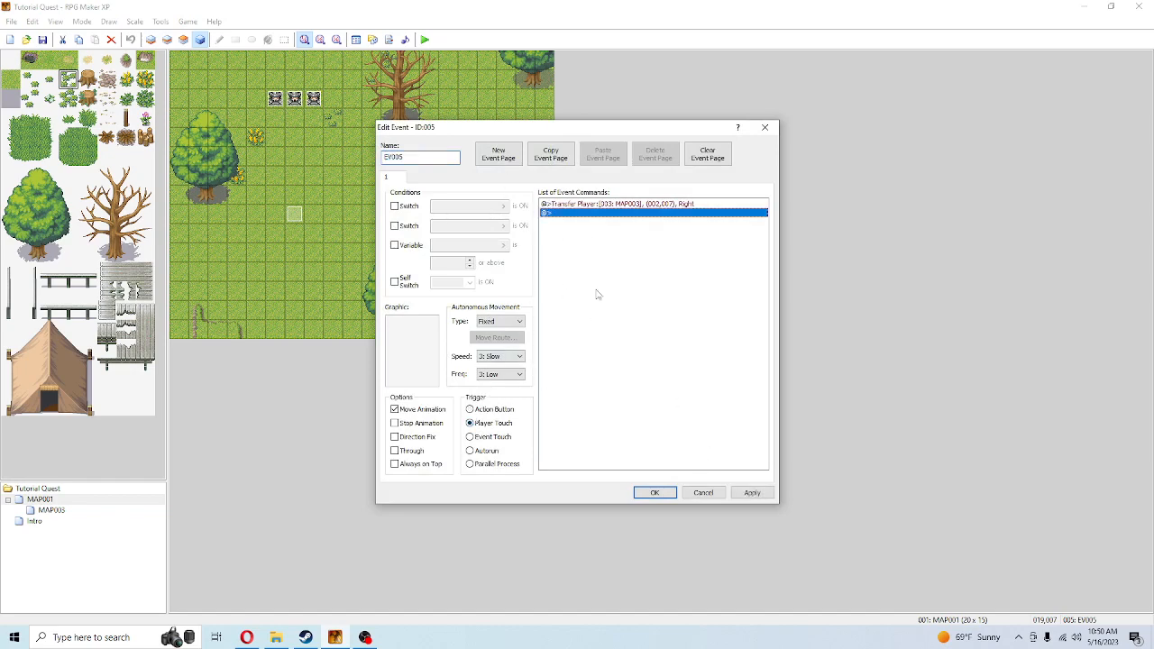
- Start a Control Variables command after the Transfer Player command, naming variable 0002 NPC Placement and selecting it as the target
{"action": "double_click", "coordinate": [583, 216]}
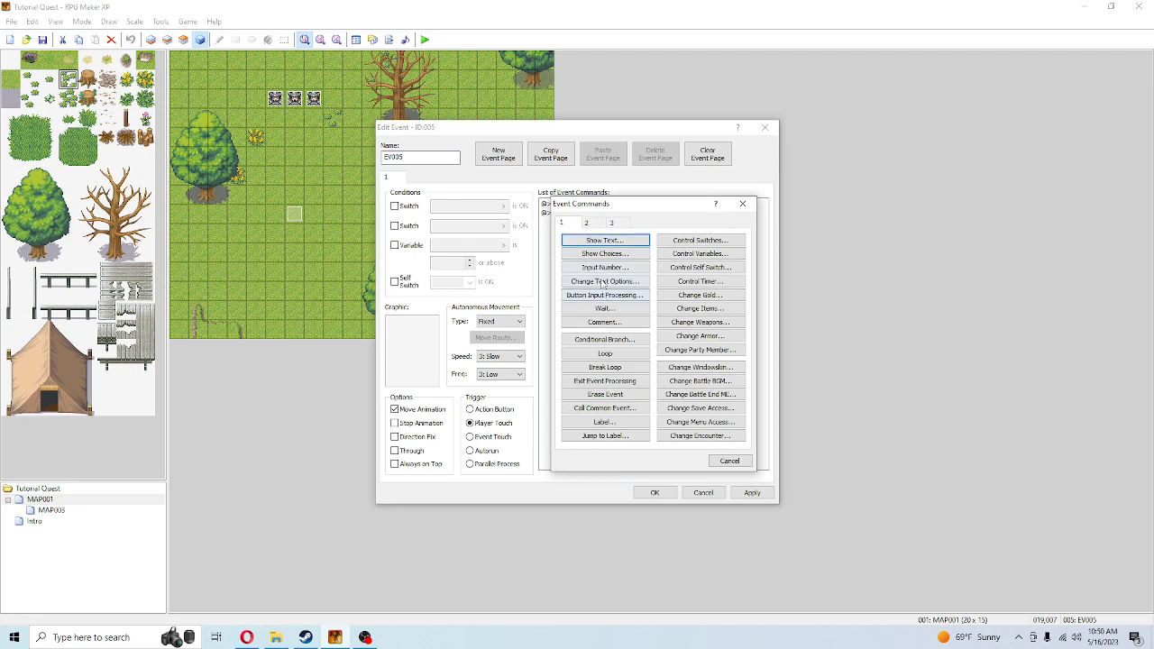
{"action": "left_click", "coordinate": [722, 463]}
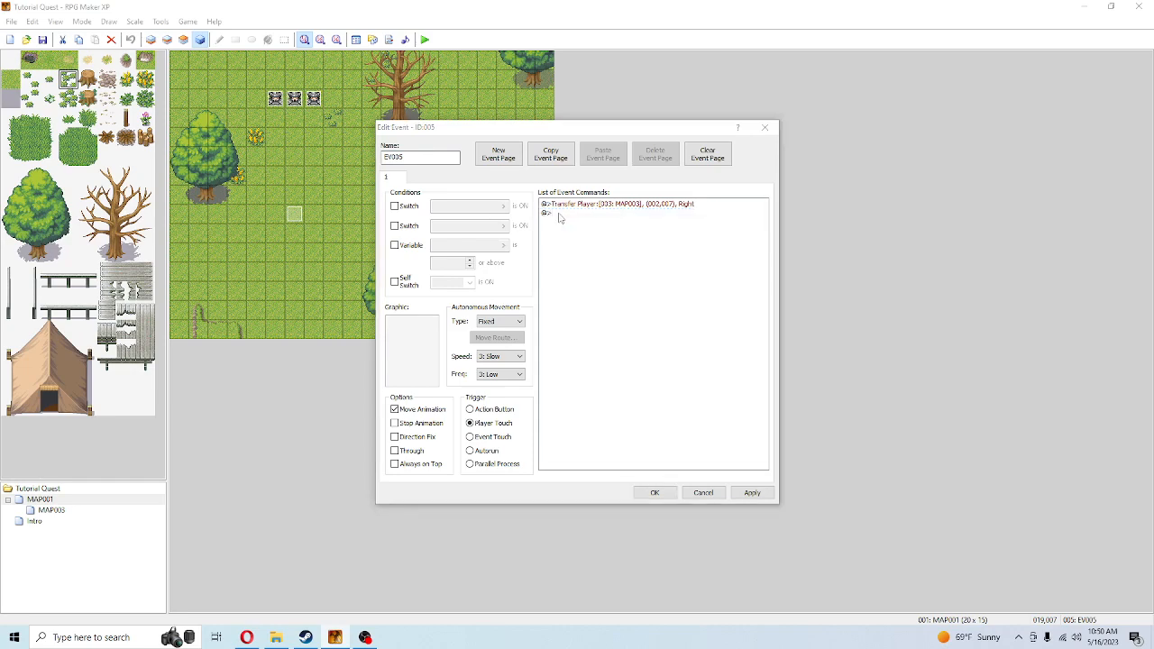
{"action": "double_click", "coordinate": [559, 214]}
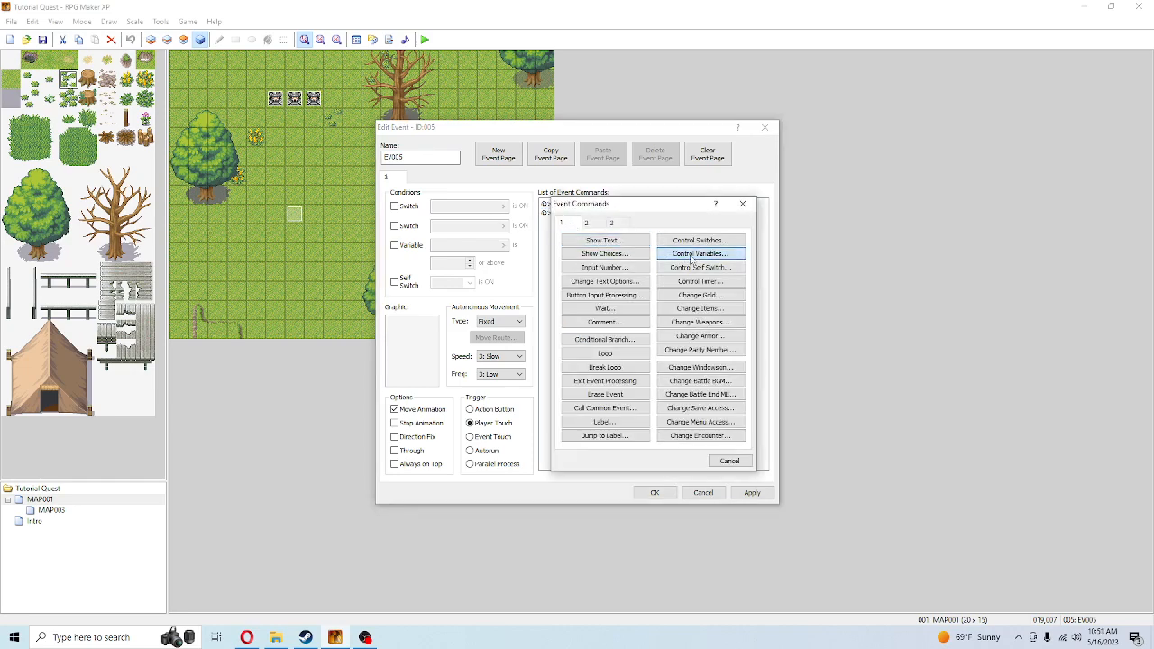
{"action": "left_click", "coordinate": [691, 254]}
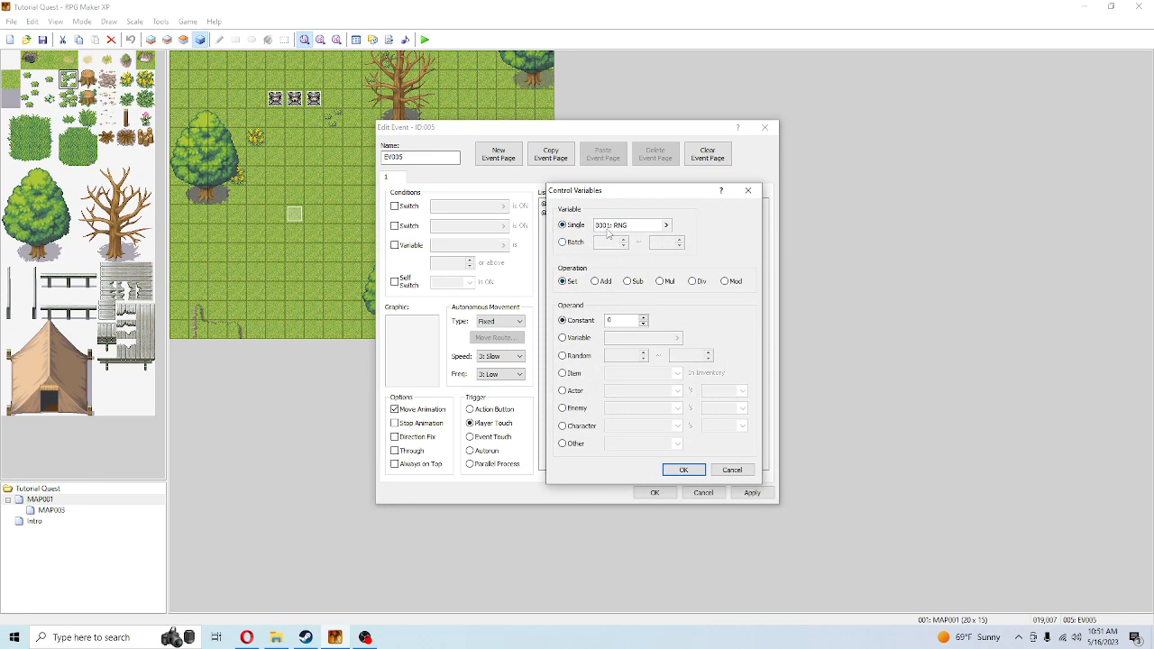
{"action": "left_click", "coordinate": [608, 232]}
{"action": "left_click", "coordinate": [666, 224]}
{"action": "left_click", "coordinate": [651, 236]}
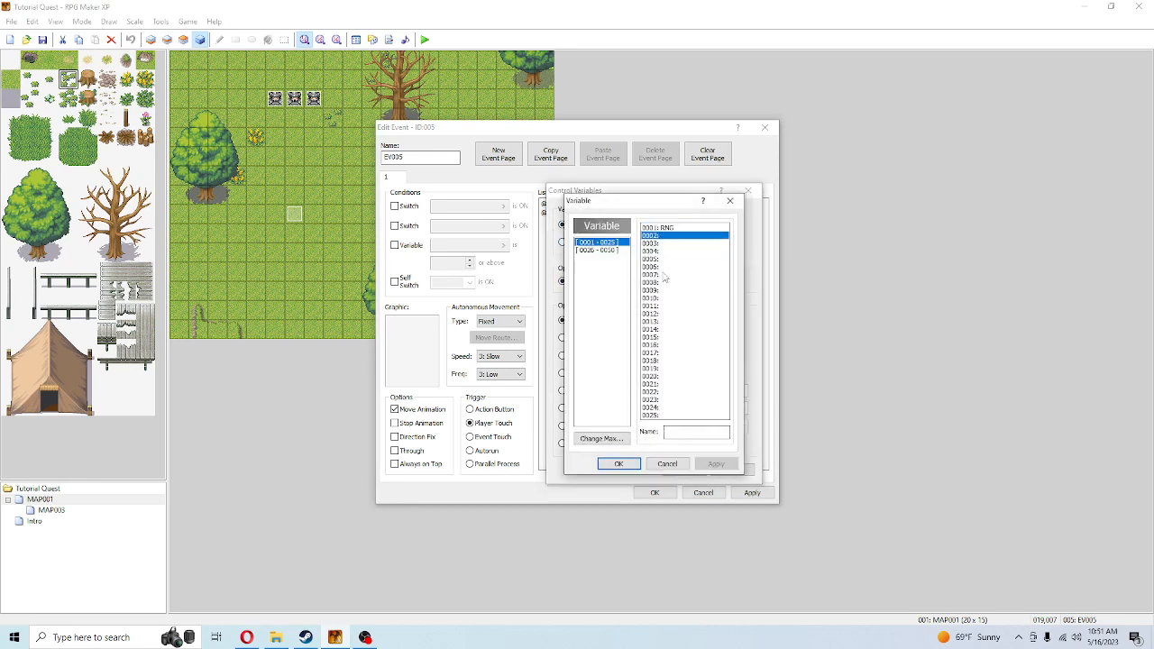
{"action": "left_click", "coordinate": [681, 434]}
{"action": "type", "text": "NPC Placement"}
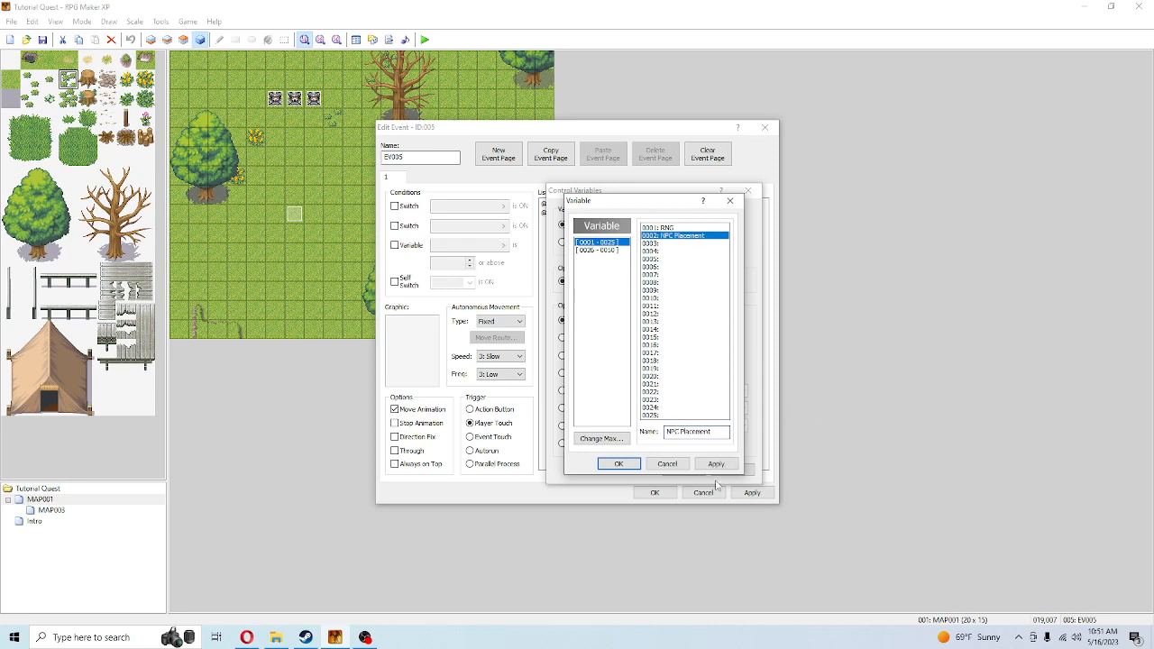
{"action": "left_click", "coordinate": [620, 465]}
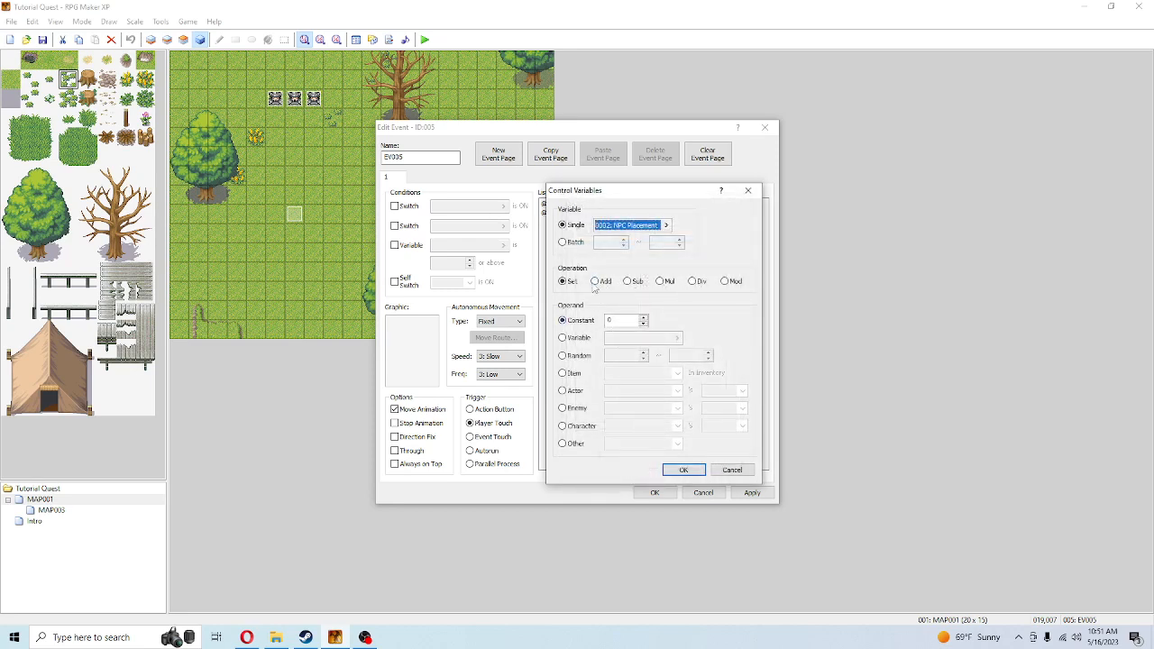
- Set the NPC Placement variable to a random number from 1 to 3 and save the transfer event
{"action": "left_click", "coordinate": [563, 355]}
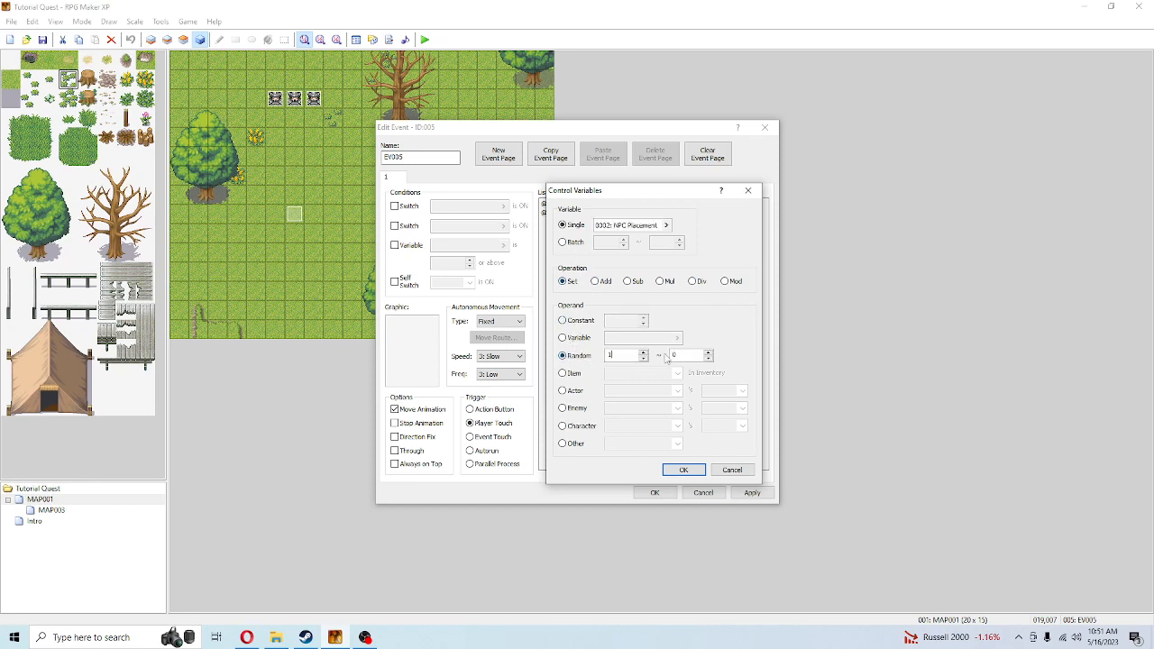
{"action": "type", "text": "3"}
{"action": "left_click", "coordinate": [684, 471]}
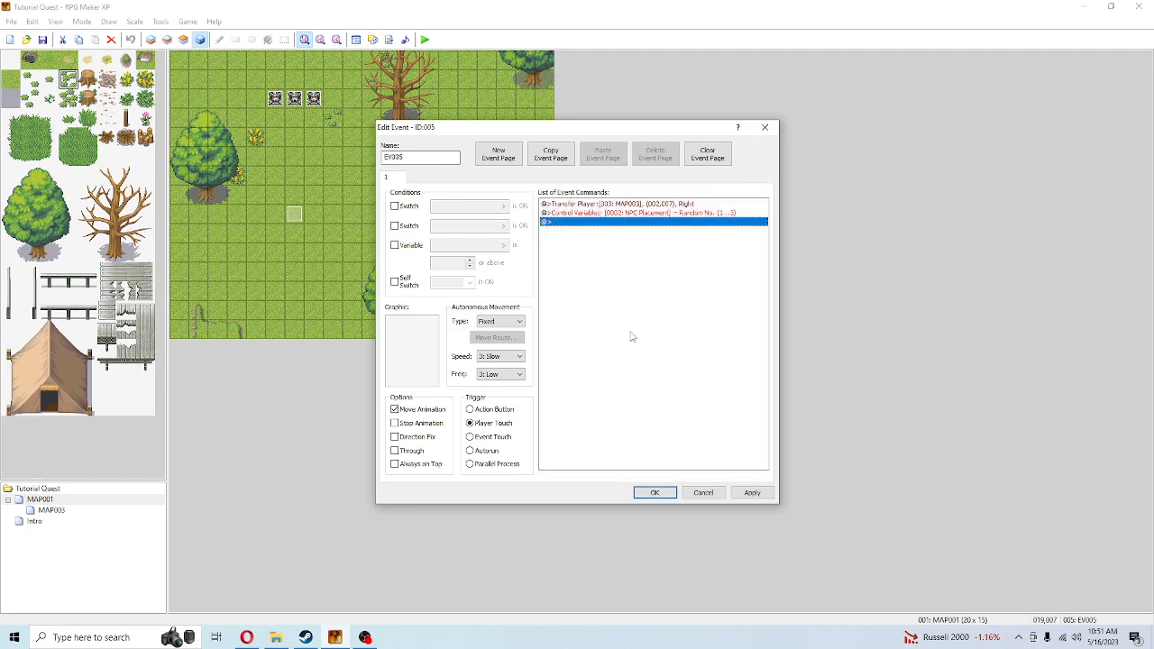
{"action": "left_click", "coordinate": [654, 493]}
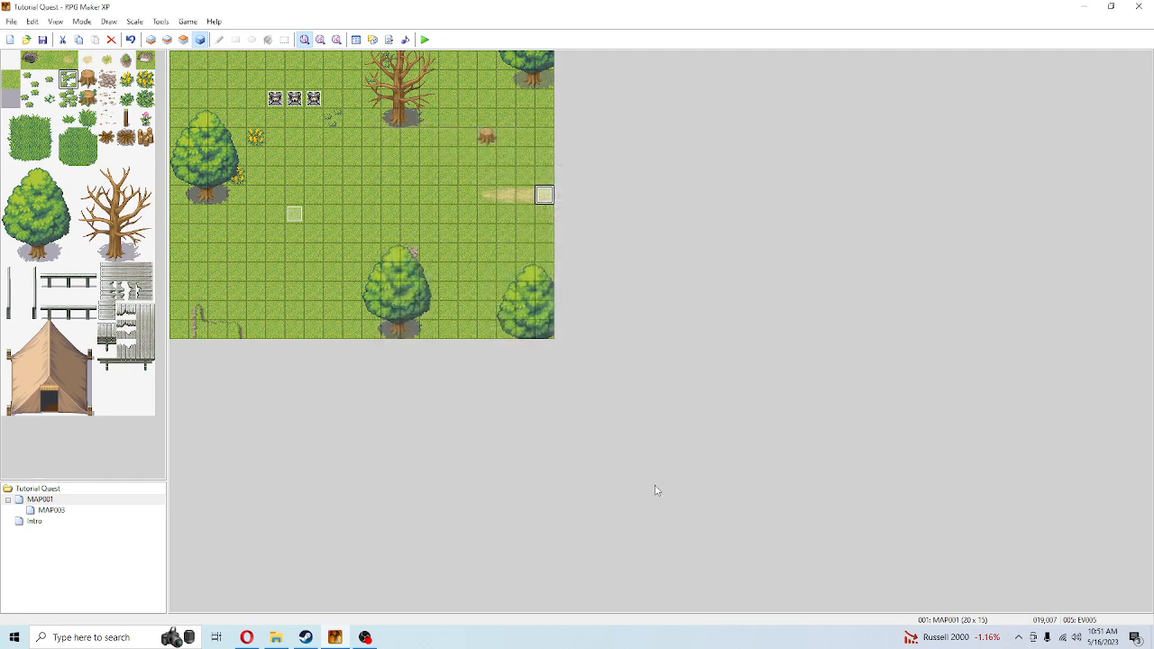
- On MAP003, give the SPEECH INPUT NPC event a variable condition of 0001: RNG at 1 or above
{"action": "left_click", "coordinate": [58, 511]}
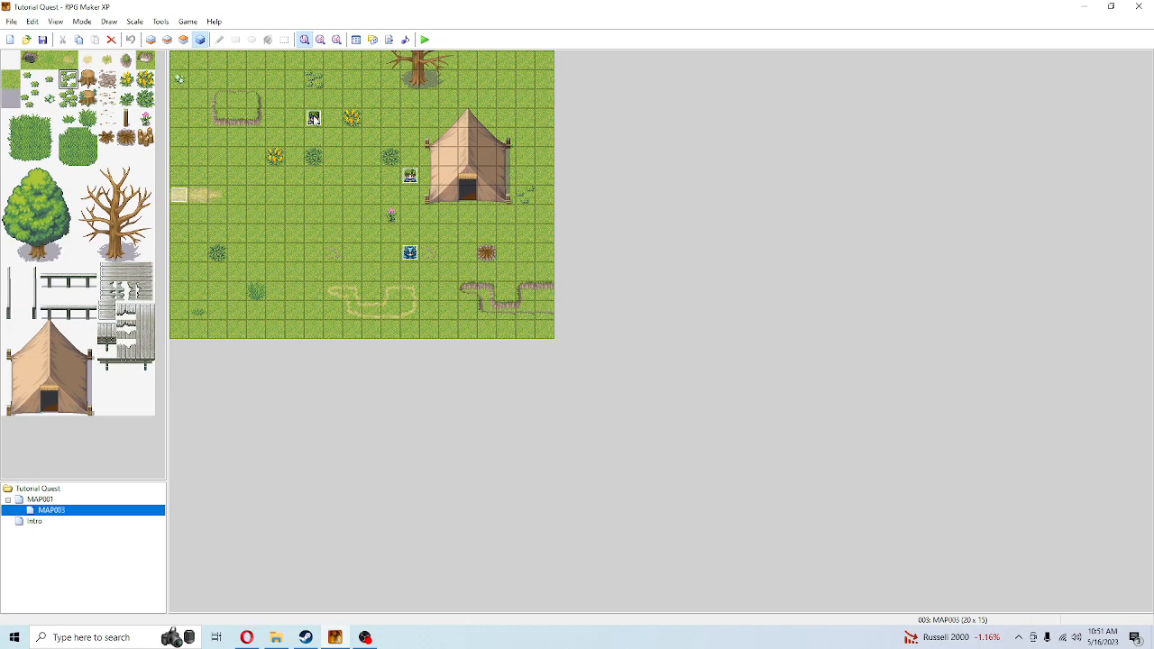
{"action": "double_click", "coordinate": [314, 118]}
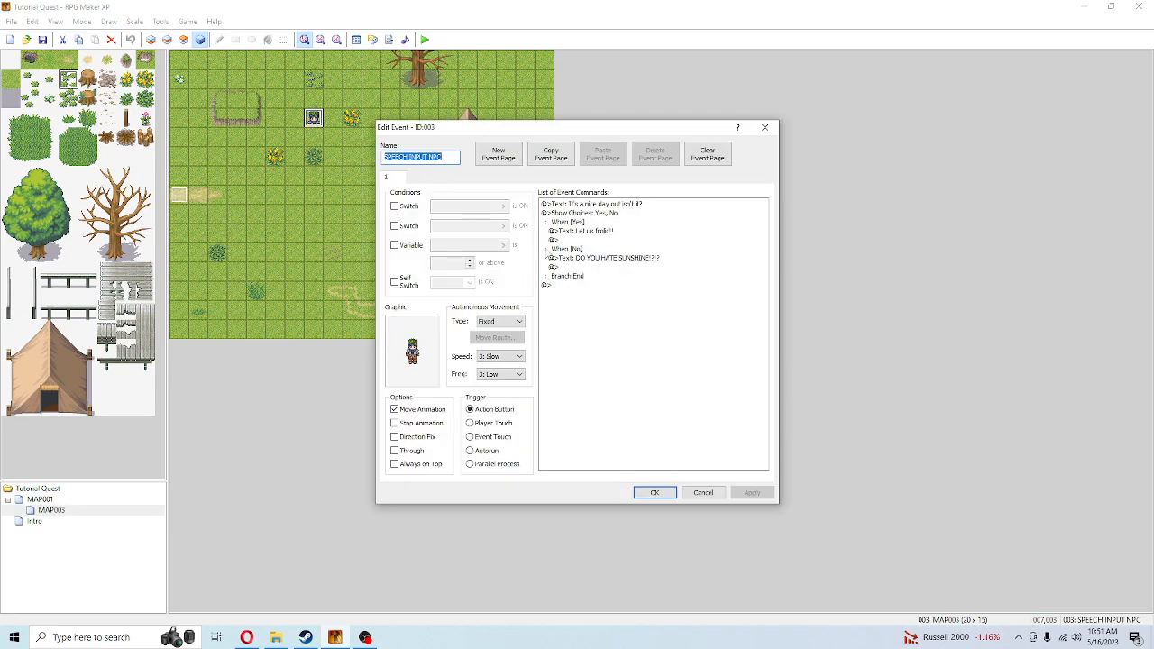
{"action": "left_click", "coordinate": [394, 245]}
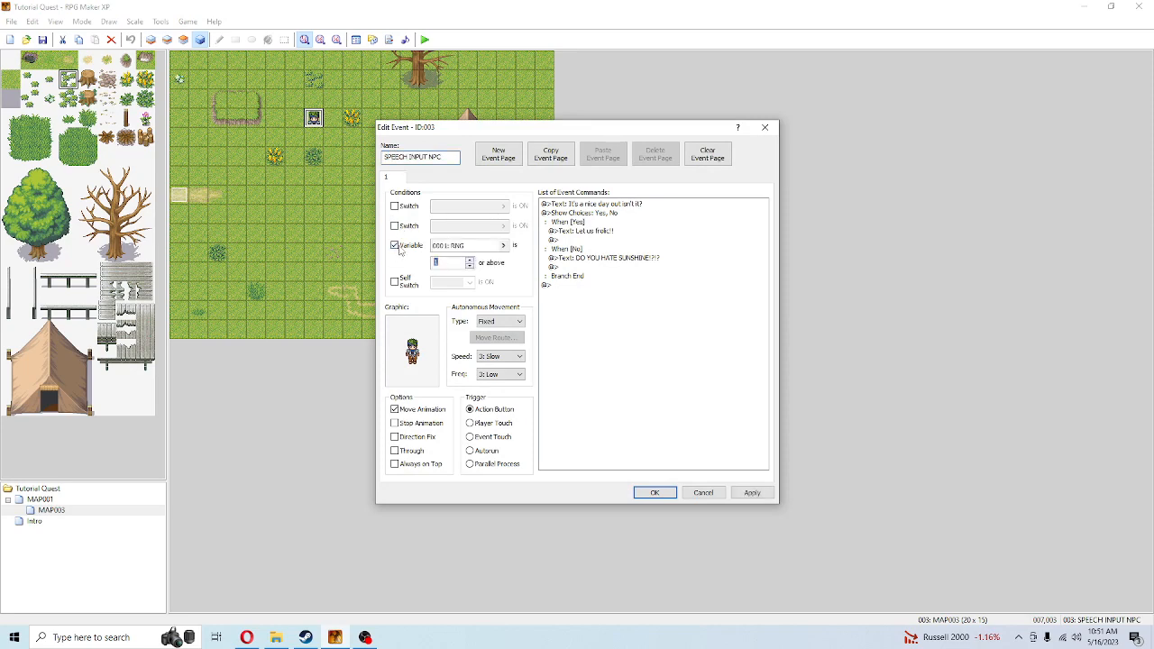
{"action": "left_click", "coordinate": [654, 492]}
- Give the NPC 3 event a variable condition of 0001: RNG at 2 or above
{"action": "double_click", "coordinate": [407, 176]}
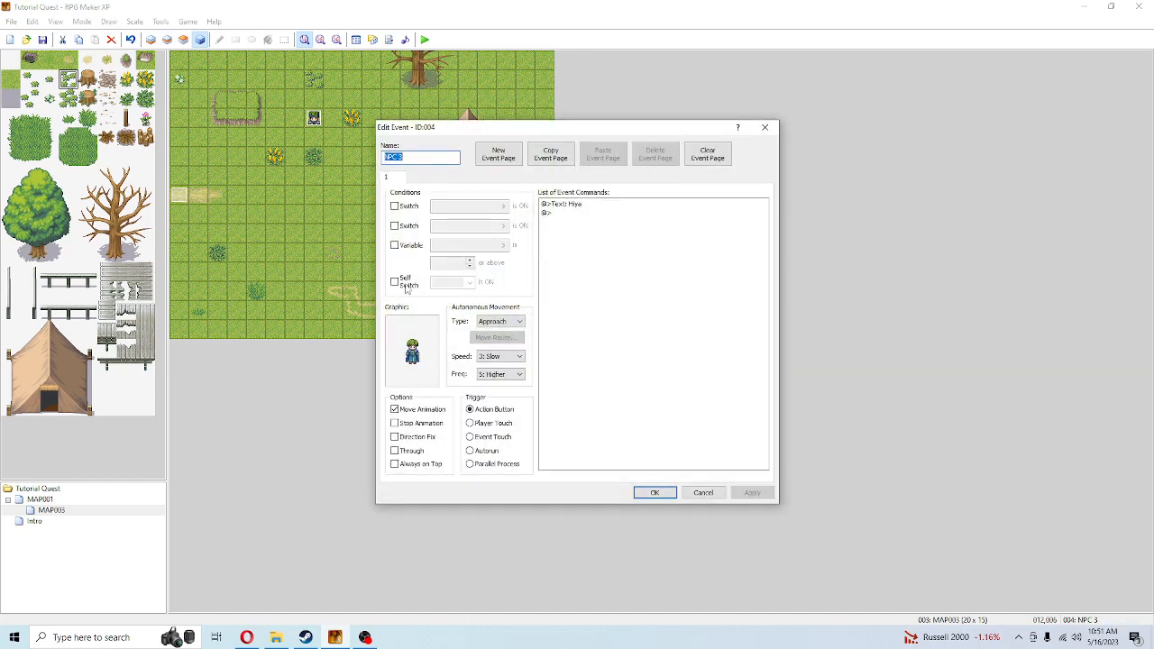
{"action": "left_click", "coordinate": [394, 245]}
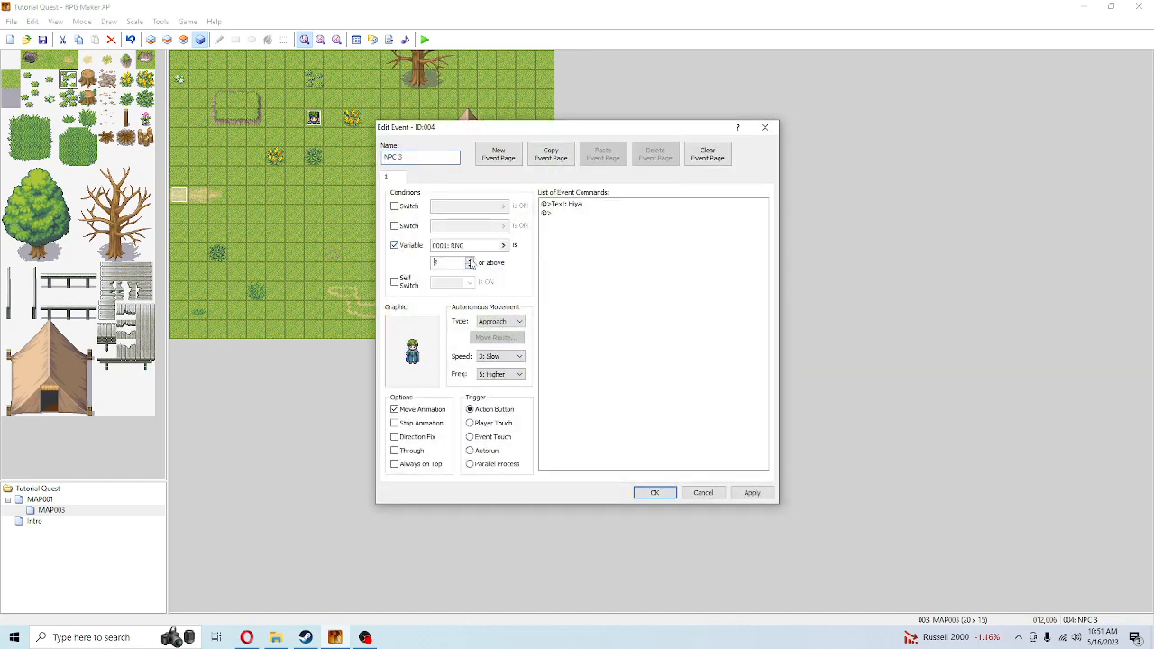
{"action": "left_click", "coordinate": [470, 262]}
{"action": "left_click", "coordinate": [651, 493]}
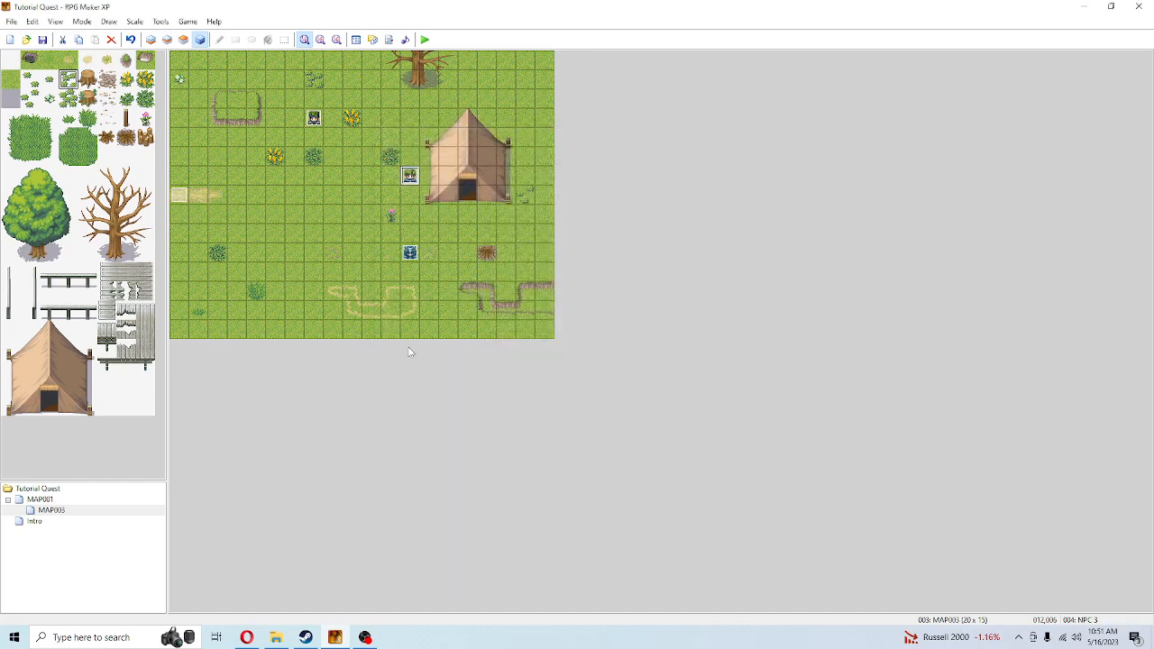
- Give the RNG NPC event a variable condition of 0002: NPC Placement at 2 or above
{"action": "double_click", "coordinate": [410, 252]}
{"action": "left_click", "coordinate": [394, 245]}
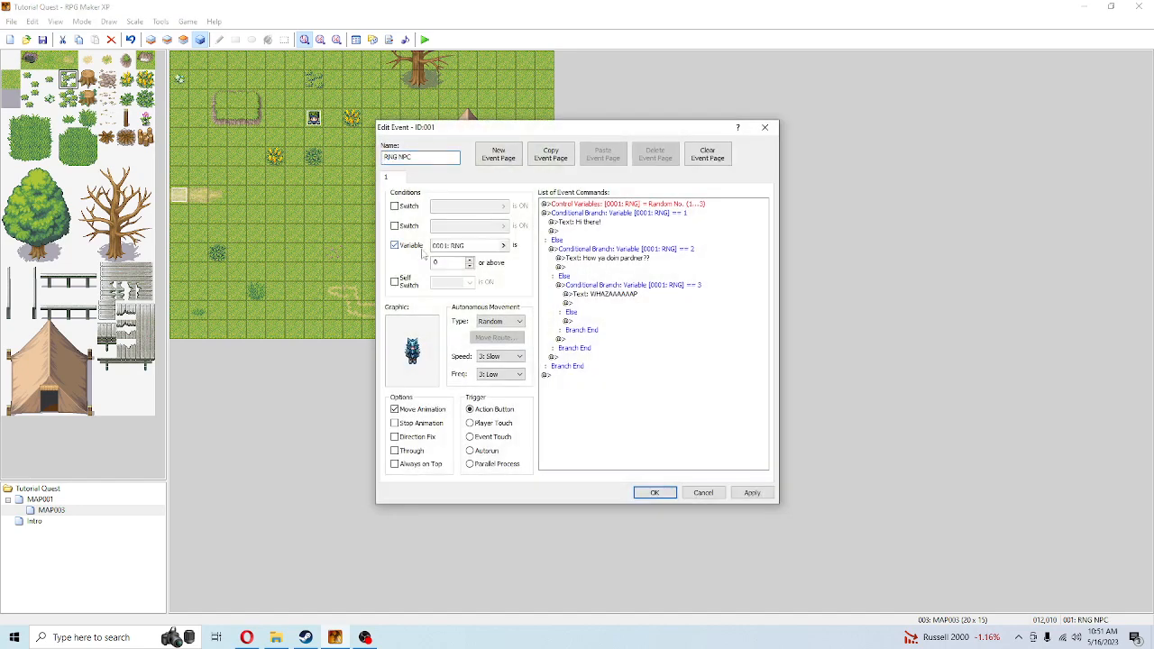
{"action": "left_click", "coordinate": [502, 246]}
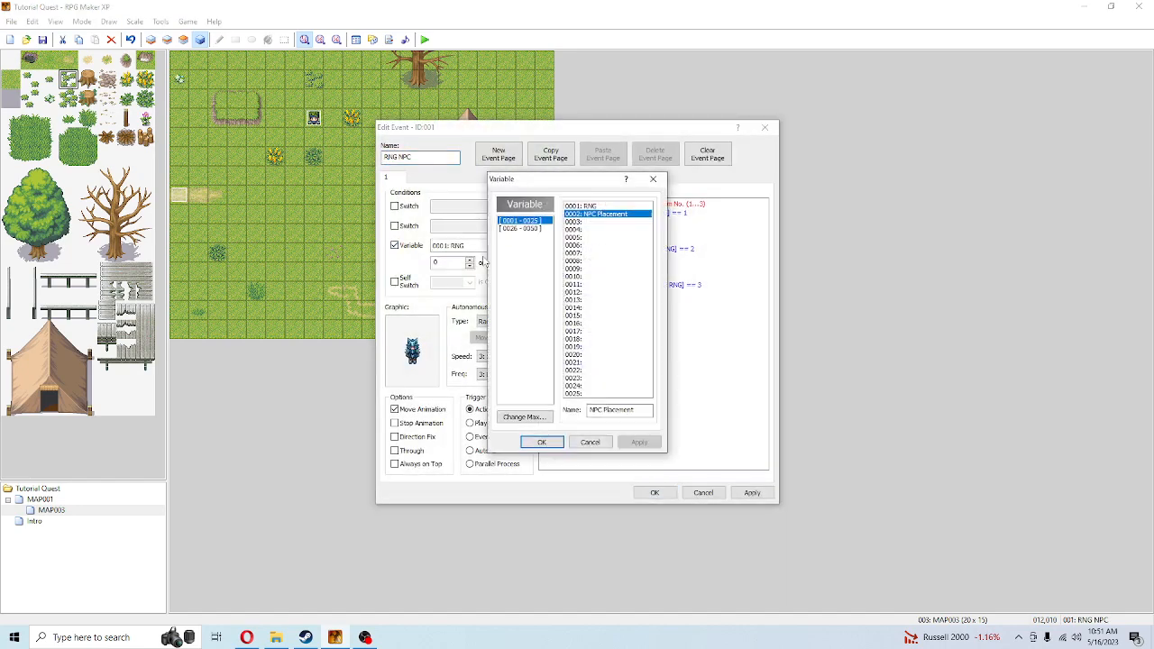
{"action": "left_click", "coordinate": [543, 442]}
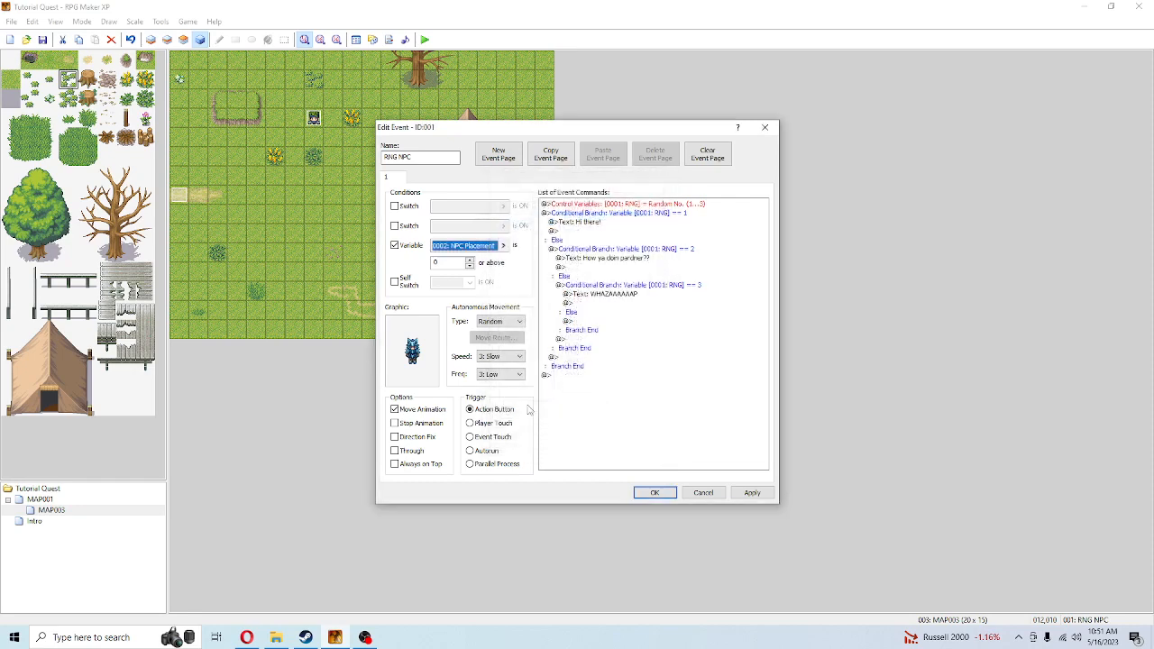
{"action": "double_click", "coordinate": [471, 260]}
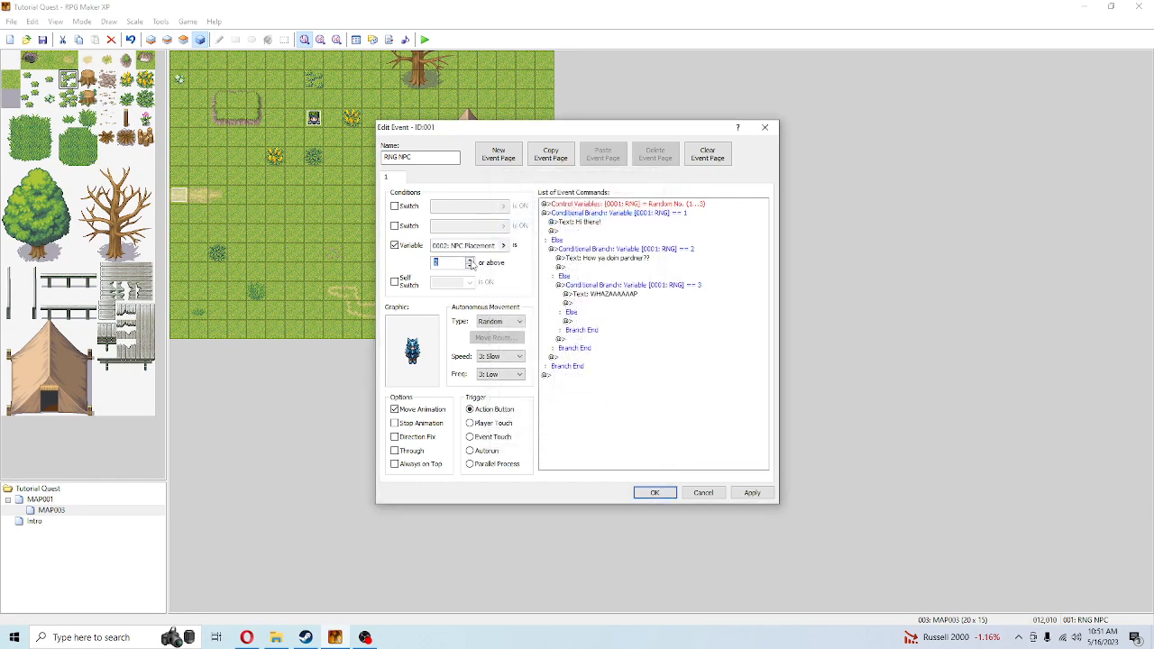
{"action": "left_click", "coordinate": [654, 492]}
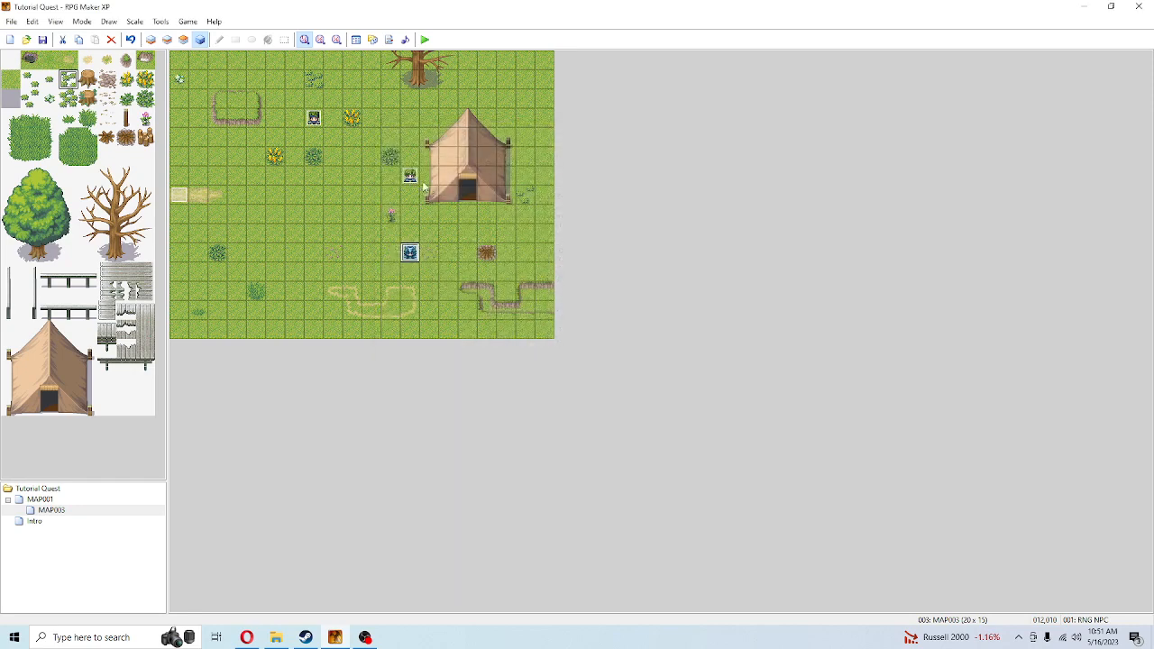
- Switch the NPC 3 event's condition variable to 0002: NPC Placement and save the event
{"action": "double_click", "coordinate": [410, 176]}
{"action": "left_click", "coordinate": [458, 245]}
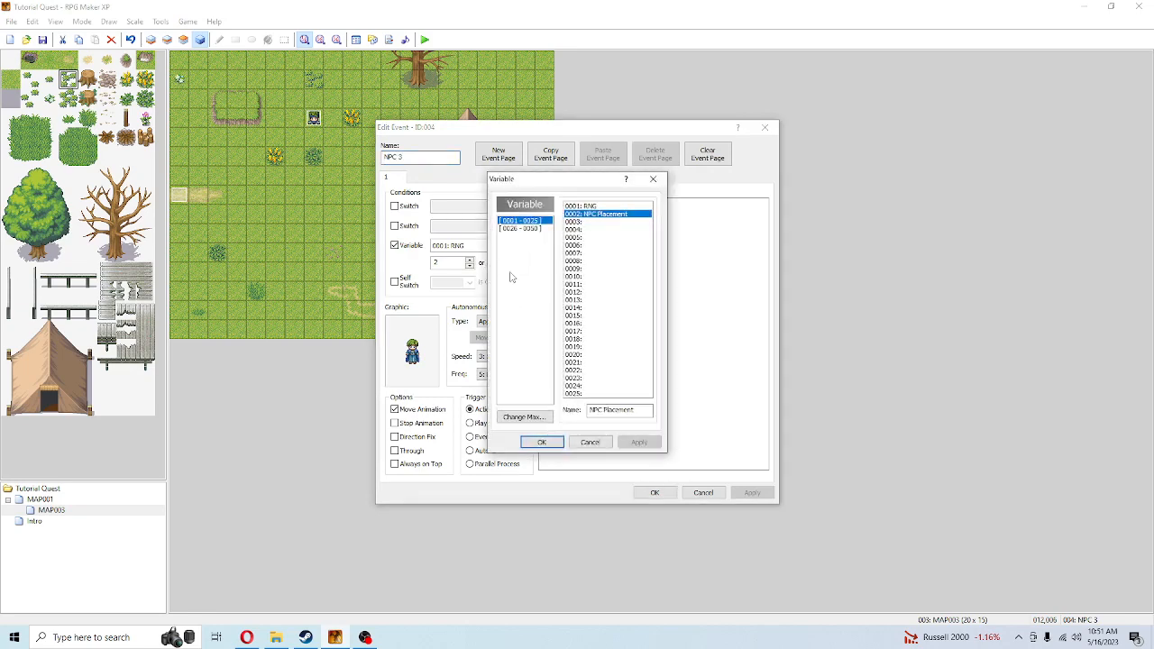
{"action": "left_click", "coordinate": [542, 441]}
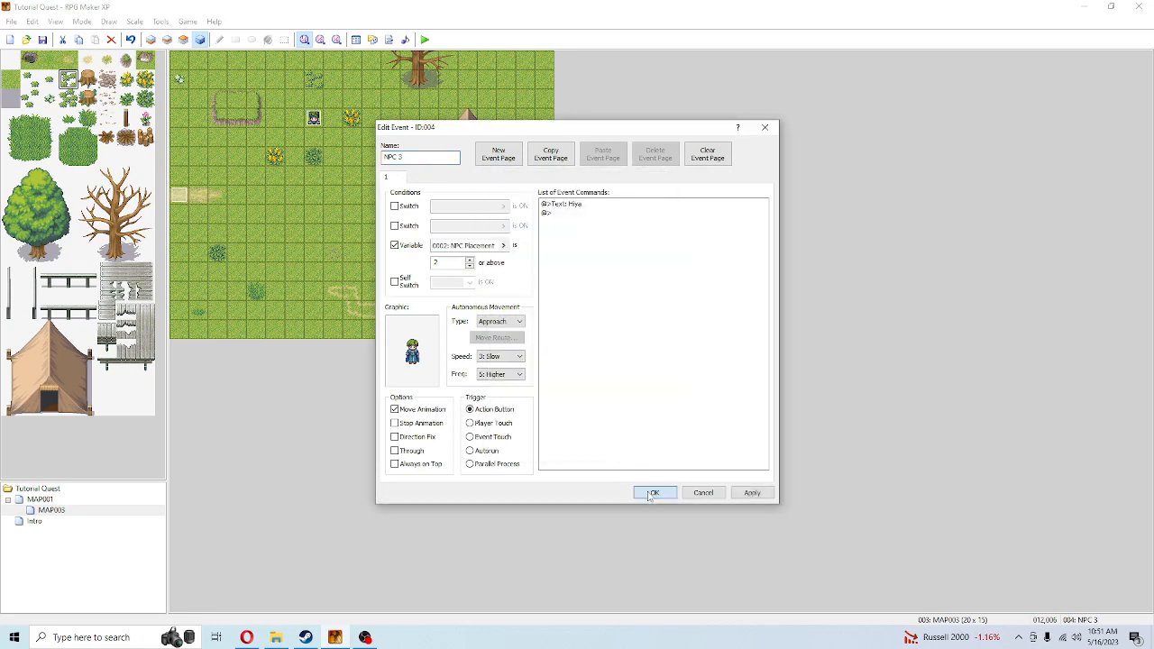
{"action": "left_click", "coordinate": [655, 492]}
- Switch the SPEECH INPUT NPC event's condition variable to 0002: NPC Placement and save the event
{"action": "double_click", "coordinate": [313, 118]}
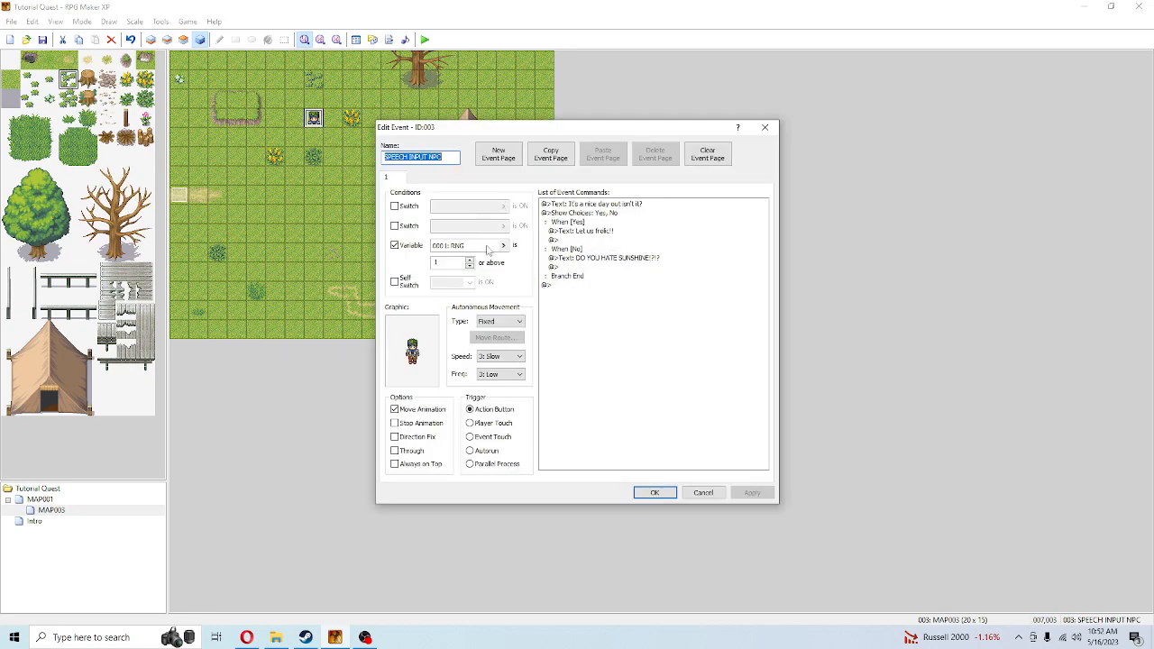
{"action": "left_click", "coordinate": [502, 245]}
{"action": "double_click", "coordinate": [598, 216]}
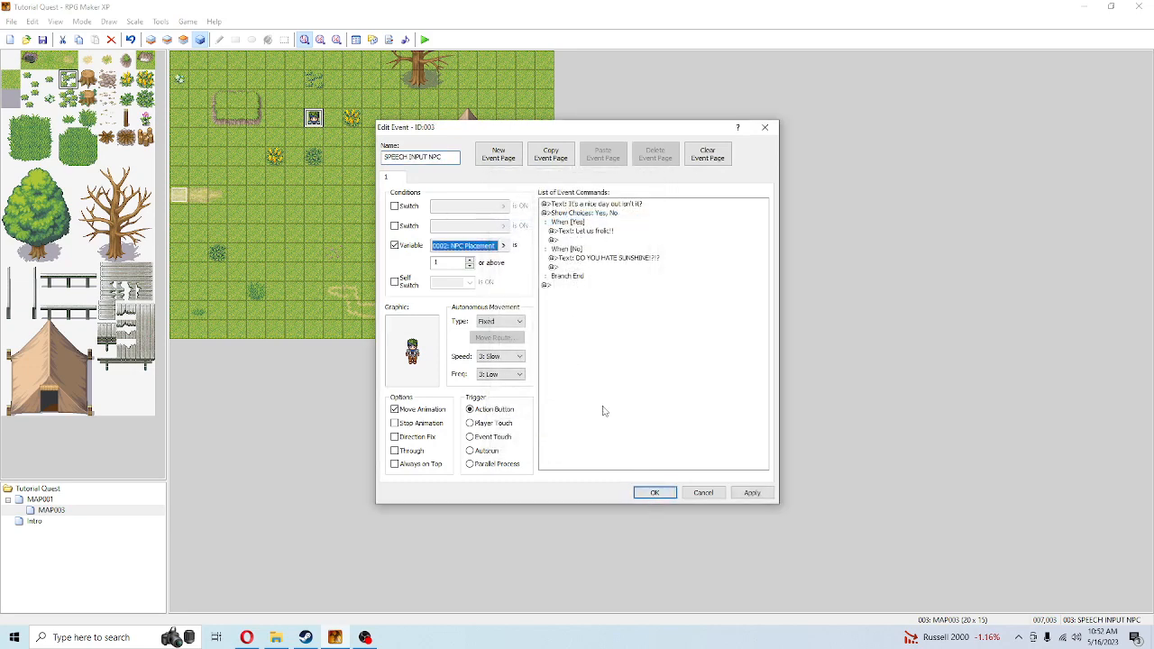
{"action": "left_click", "coordinate": [653, 492]}
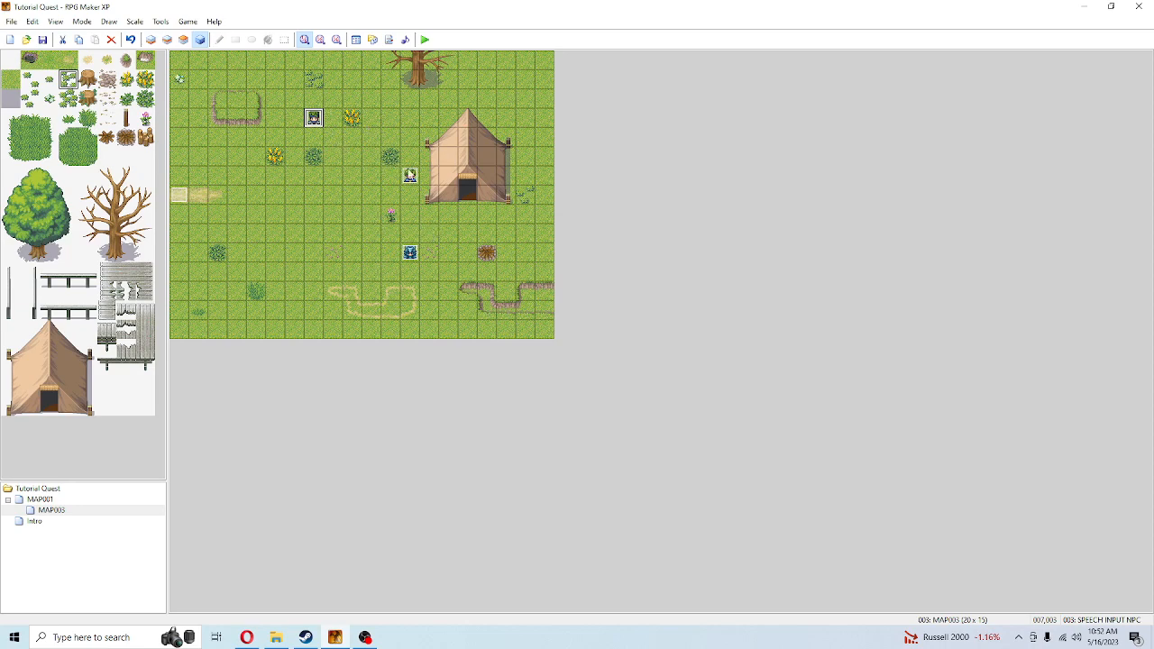
- Review the variable conditions of the NPC 3 and SPEECH INPUT NPC events
{"action": "double_click", "coordinate": [410, 175]}
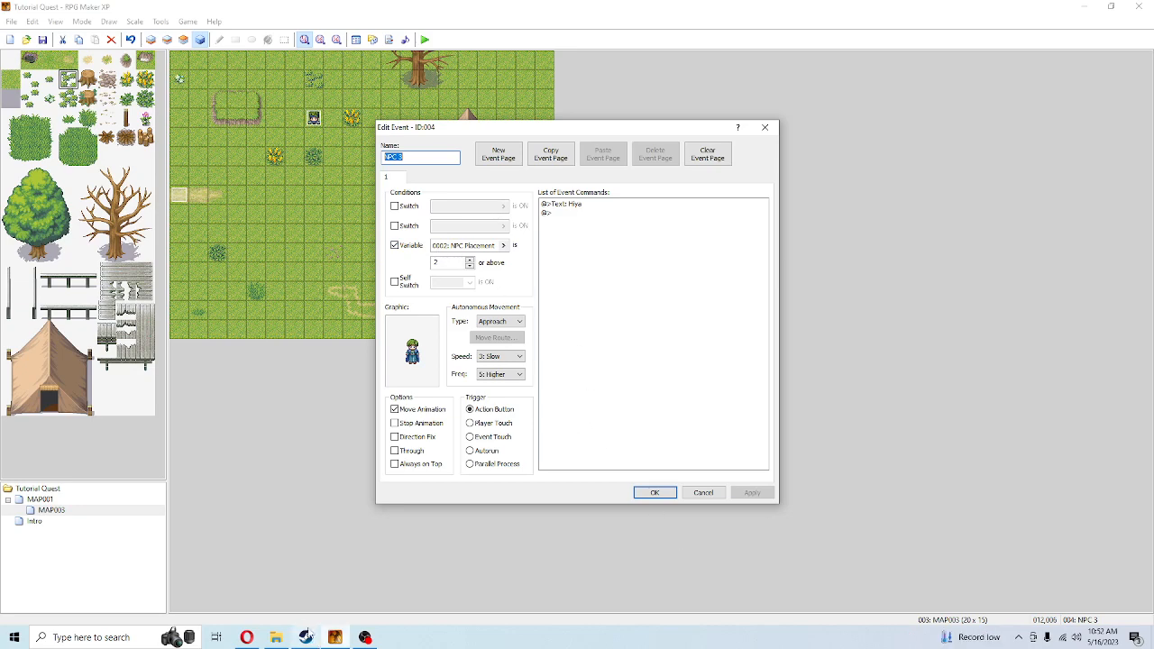
{"action": "left_click", "coordinate": [365, 638]}
{"action": "left_click", "coordinate": [923, 395]}
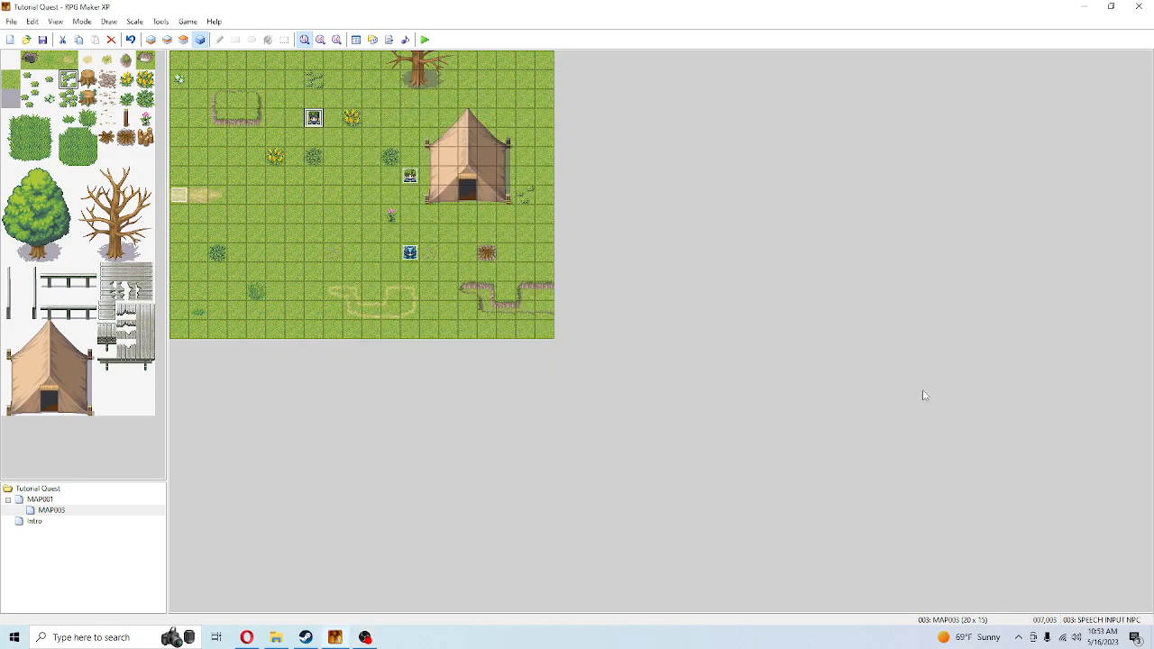
{"action": "double_click", "coordinate": [313, 118]}
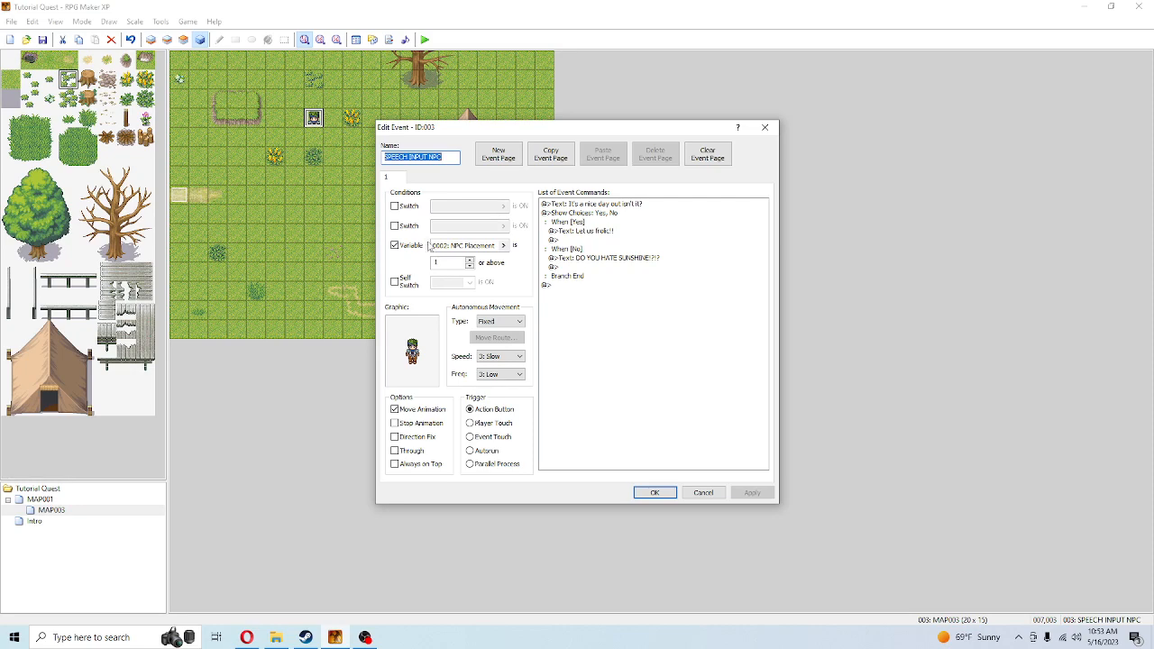
{"action": "left_click", "coordinate": [654, 492]}
- Save the project, launch a playtest and start a new game with hard mode set to Yes
{"action": "left_click", "coordinate": [424, 40]}
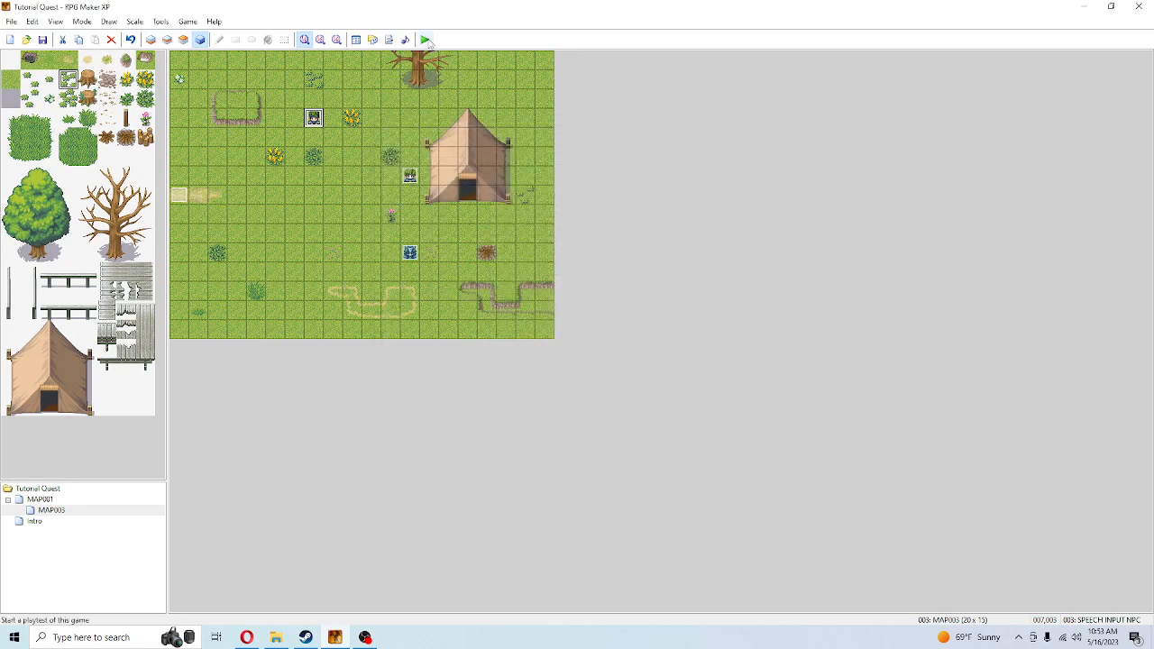
{"action": "left_click", "coordinate": [539, 348]}
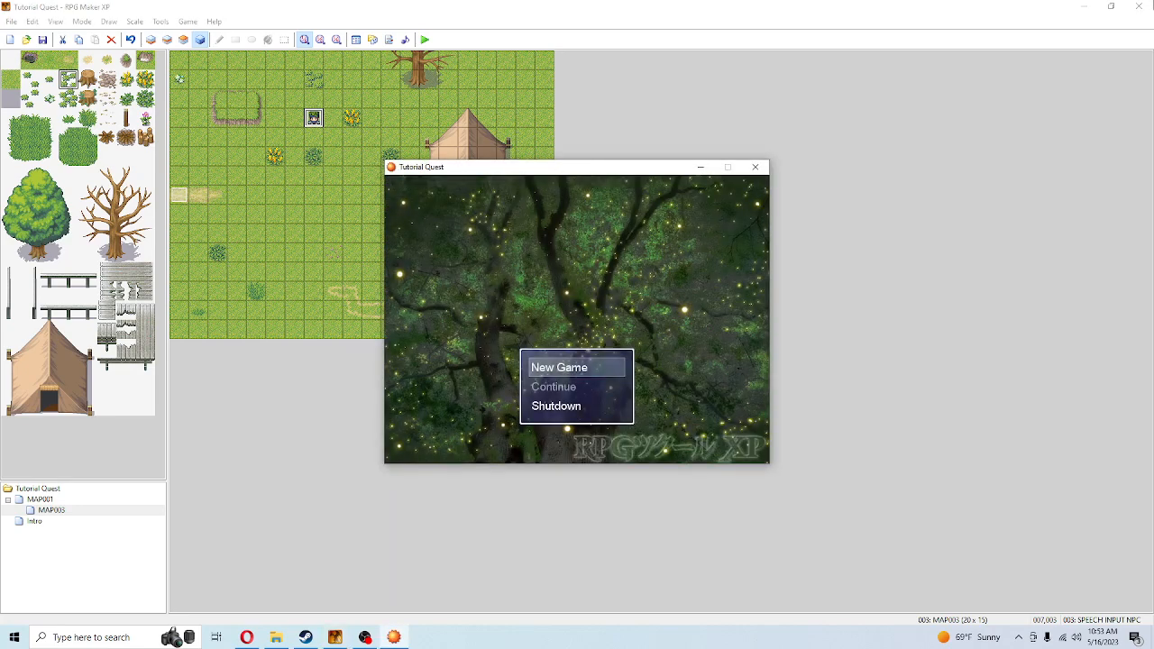
{"action": "key", "text": "Return"}
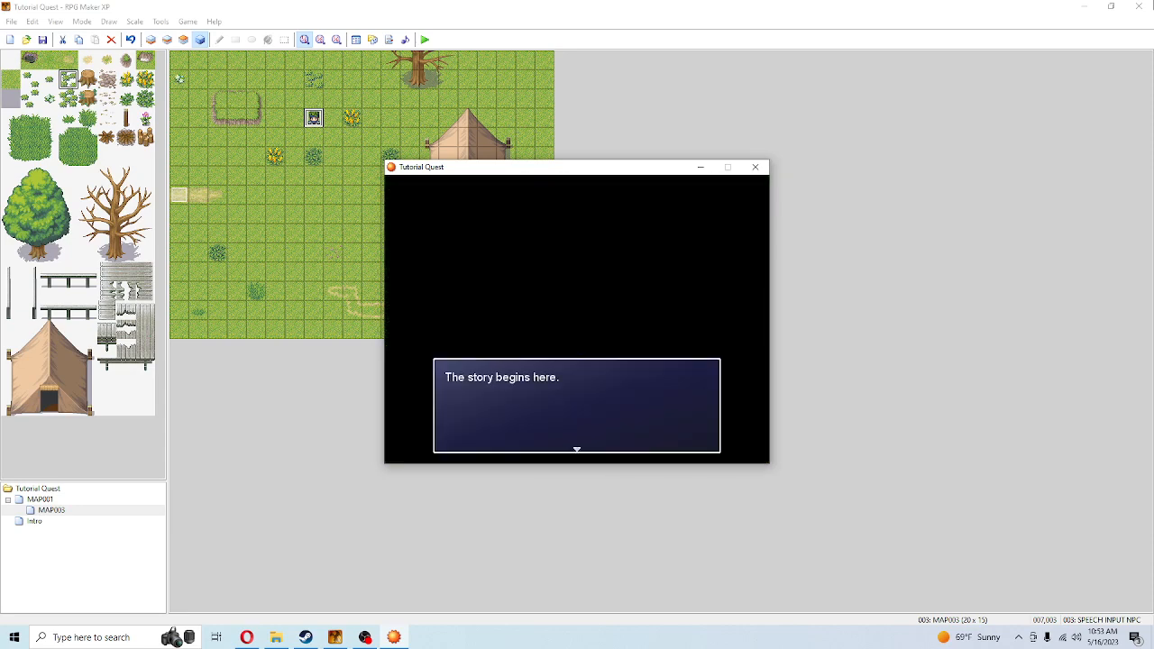
{"action": "key", "text": "Return"}
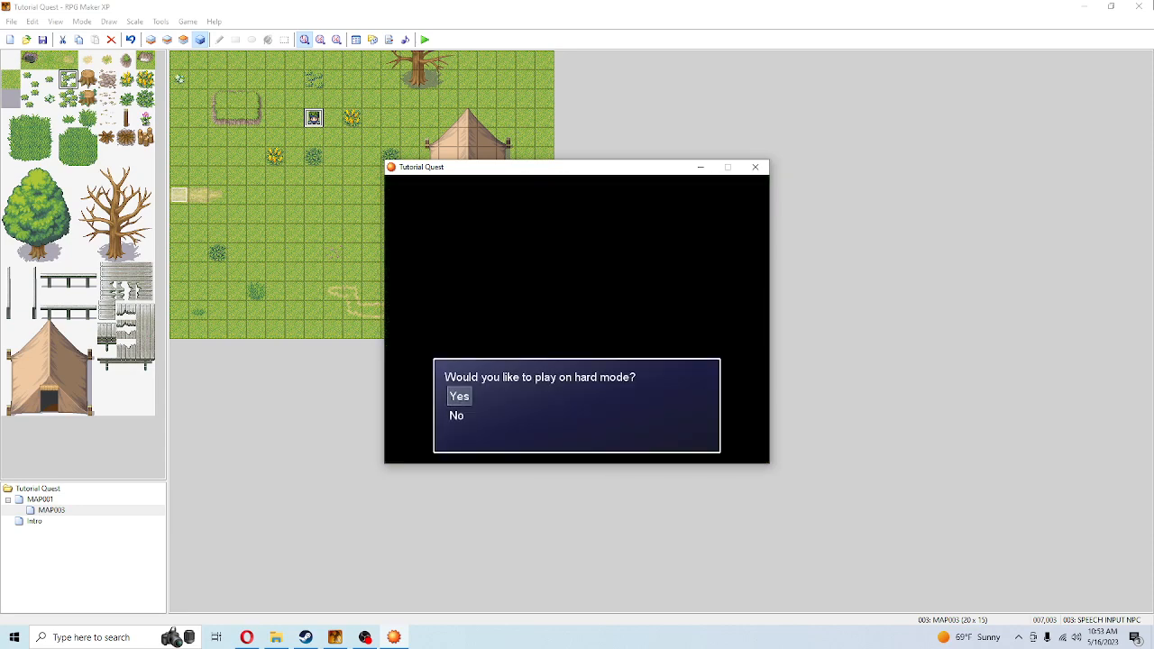
{"action": "key", "text": "Return"}
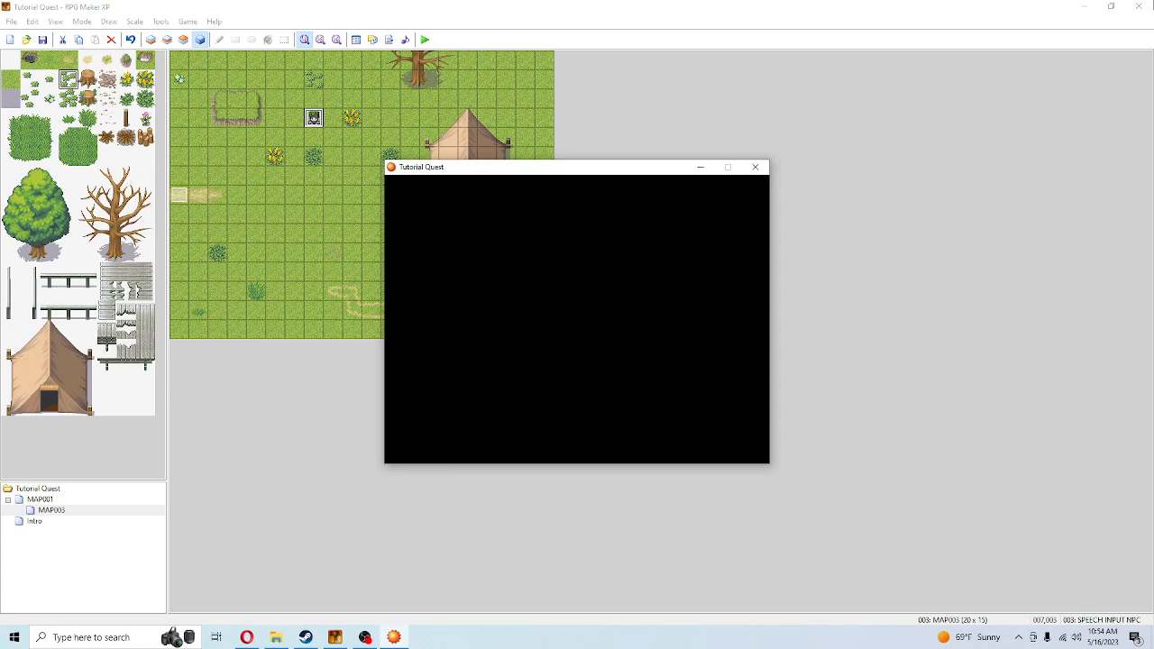
- Walk the hero back and forth between MAP001 and MAP003 to check which NPCs appear after each transfer
{"action": "key", "text": "Down"}
{"action": "key", "text": "Right"}
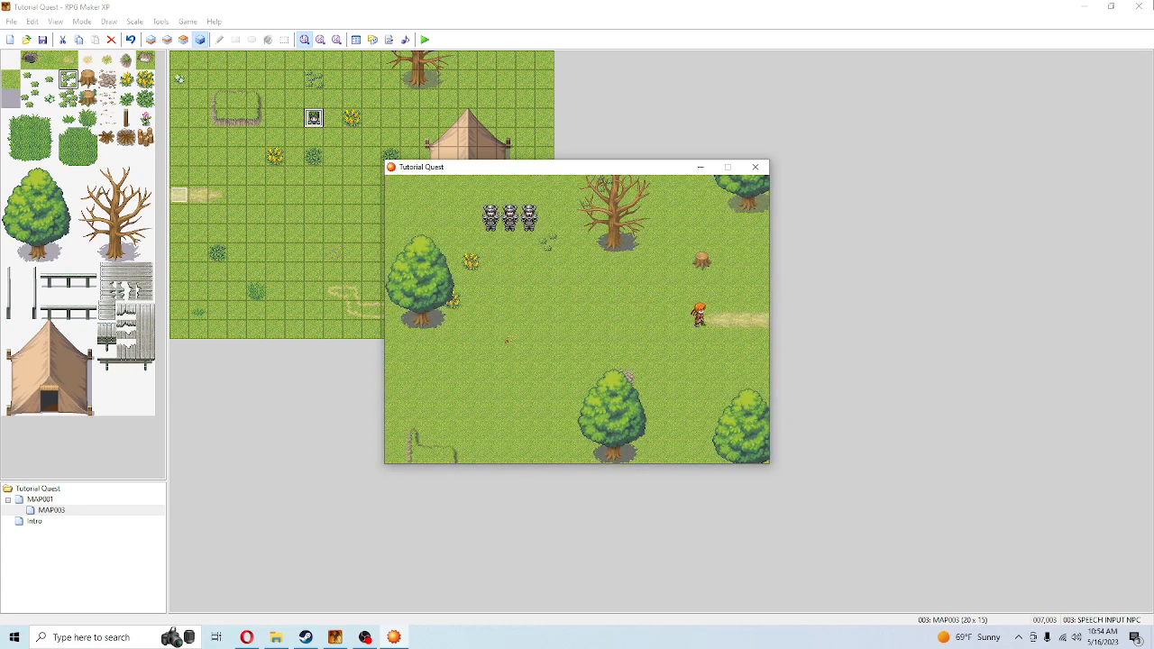
{"action": "key", "text": "Right"}
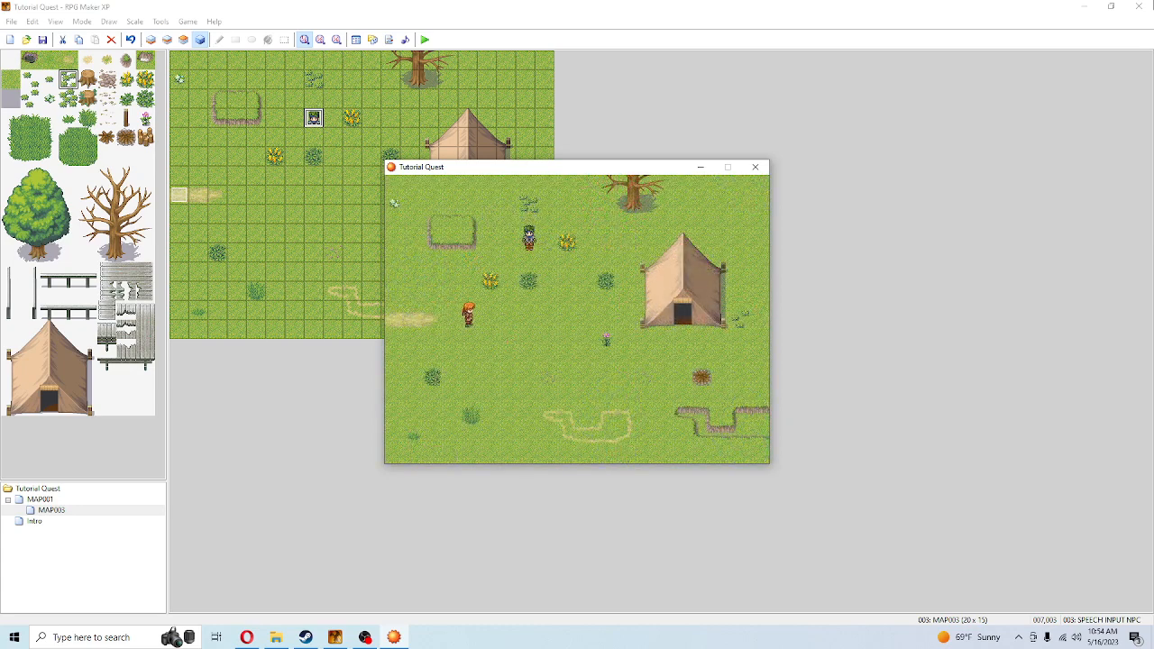
{"action": "key", "text": "Left"}
{"action": "key", "text": "Right"}
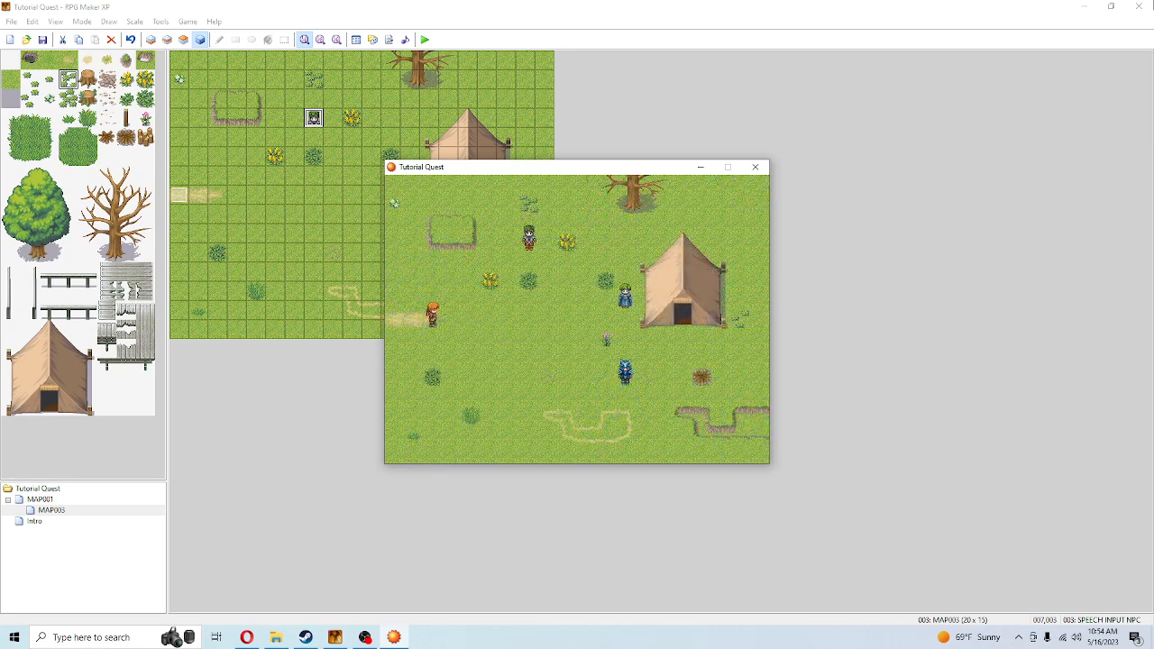
{"action": "key", "text": "Left"}
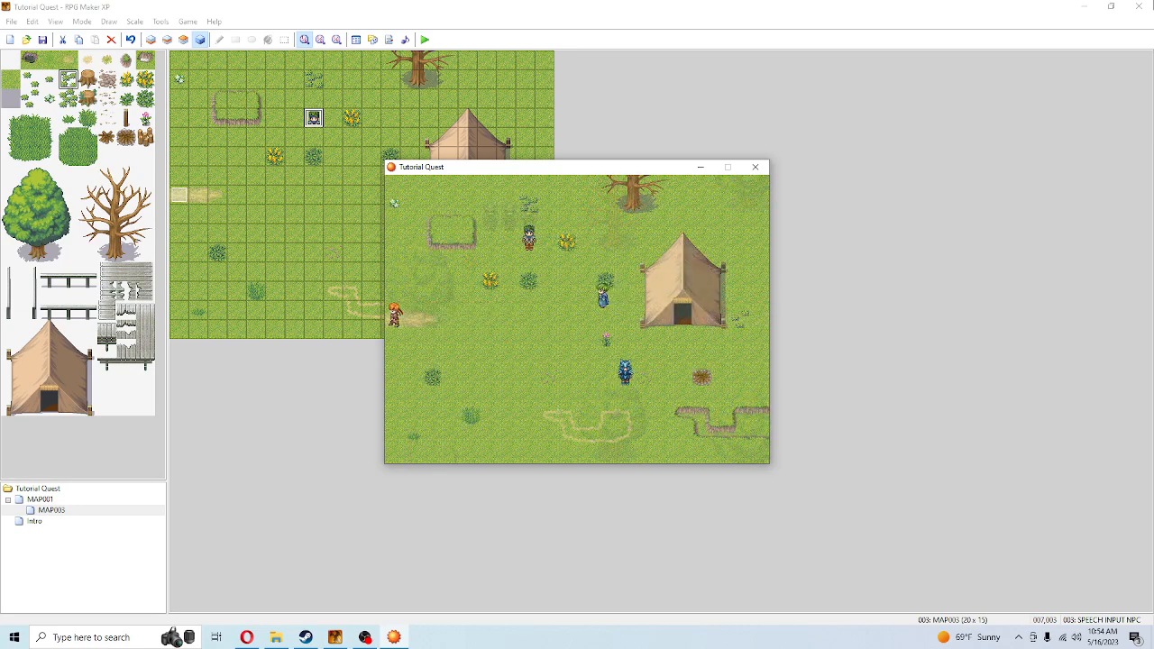
{"action": "key", "text": "Right"}
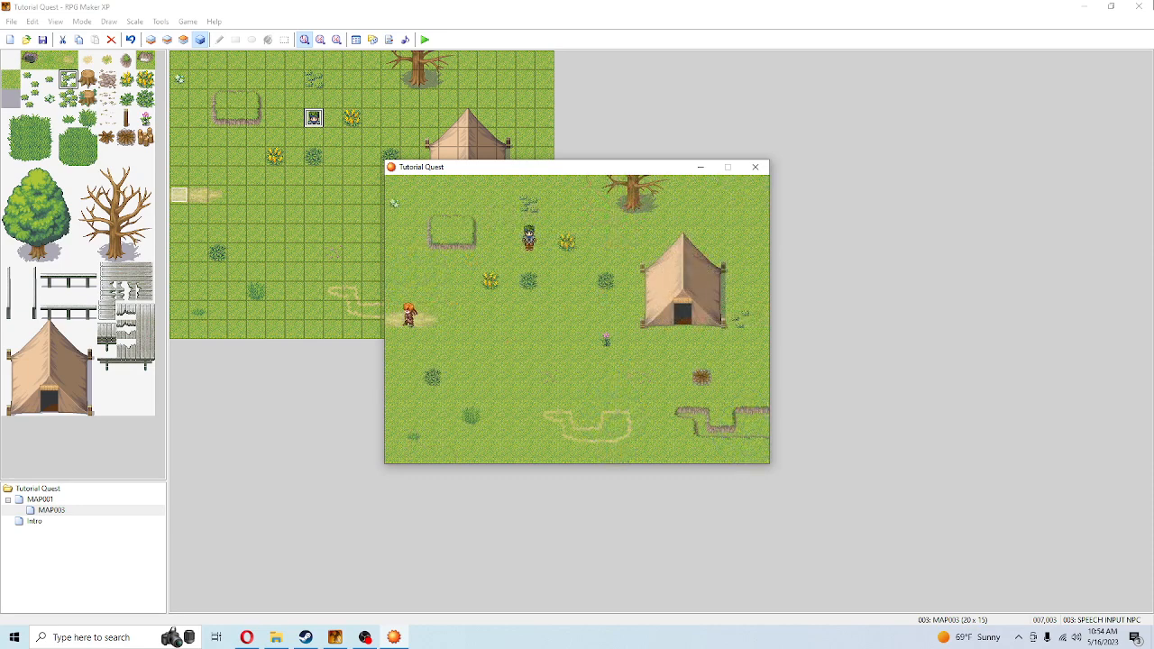
{"action": "key", "text": "Left"}
{"action": "key", "text": "Right"}
{"action": "key", "text": "Left"}
{"action": "key", "text": "Right"}
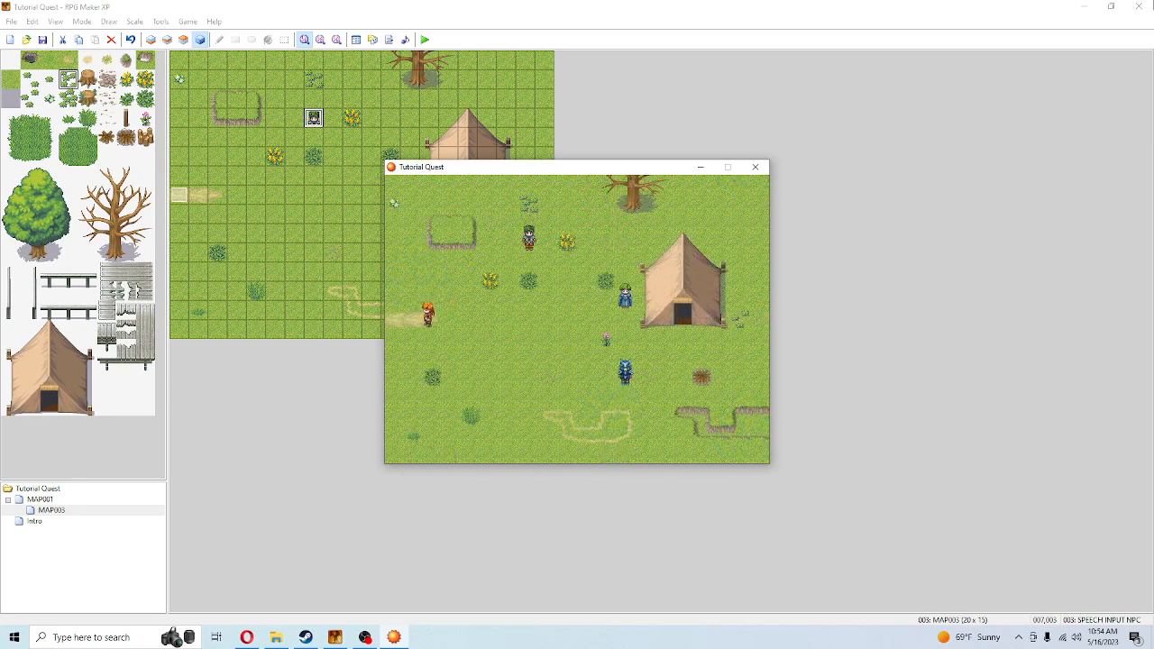
{"action": "key", "text": "Left"}
{"action": "key", "text": "Right"}
{"action": "key", "text": "Left"}
{"action": "key", "text": "Right"}
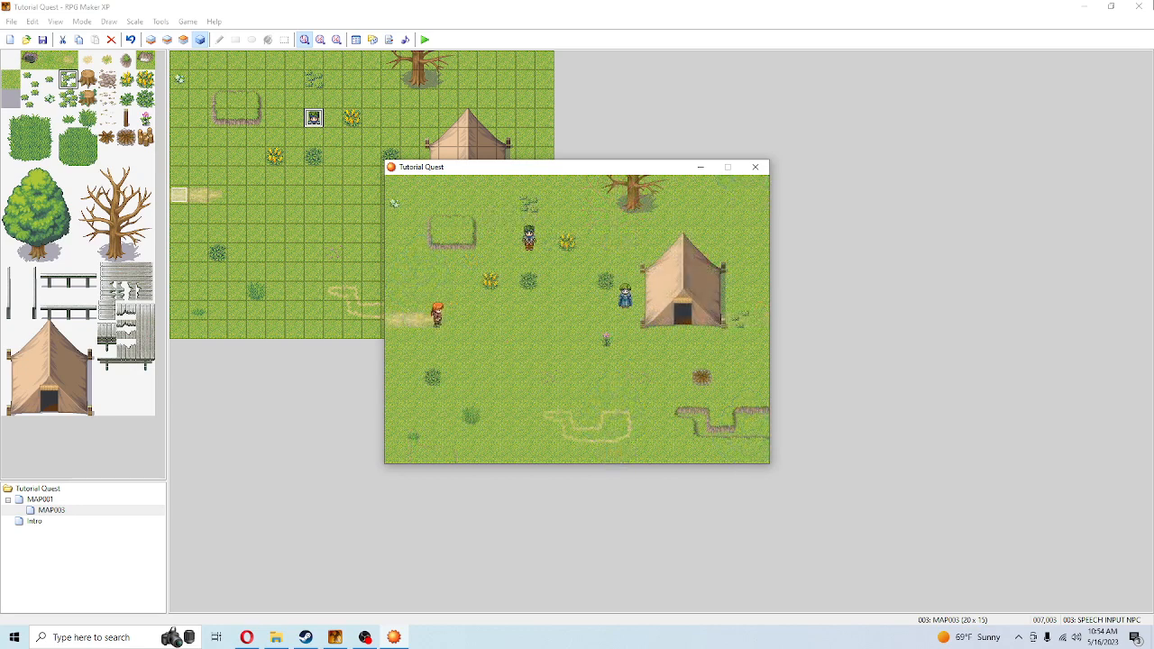
- Walk the hero up to NPC 3, talk to it and dismiss its message
{"action": "key", "text": "Right"}
{"action": "key", "text": "Down"}
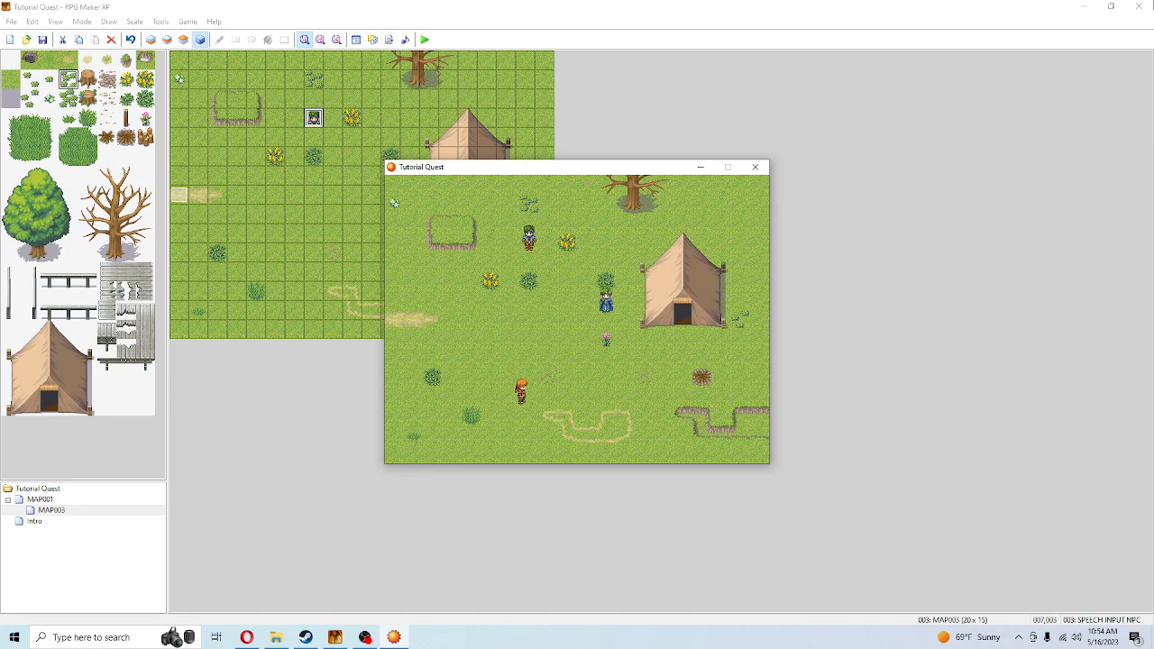
{"action": "key", "text": "Up"}
{"action": "key", "text": "Left"}
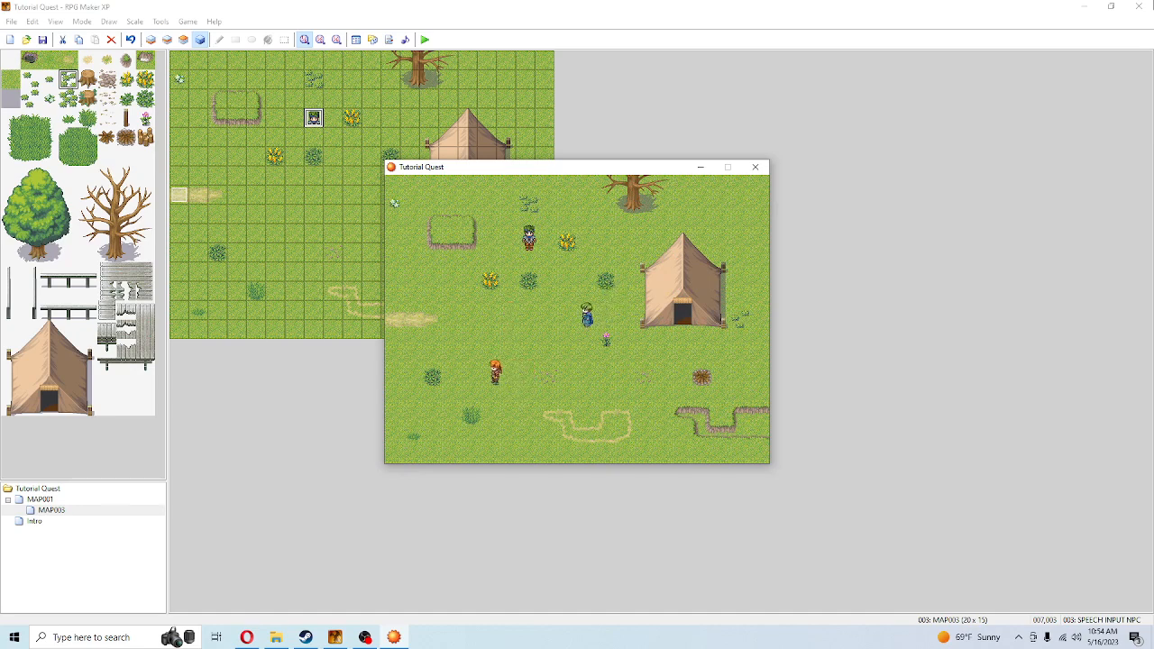
{"action": "key", "text": "Up"}
{"action": "key", "text": "Right"}
{"action": "key", "text": "Return"}
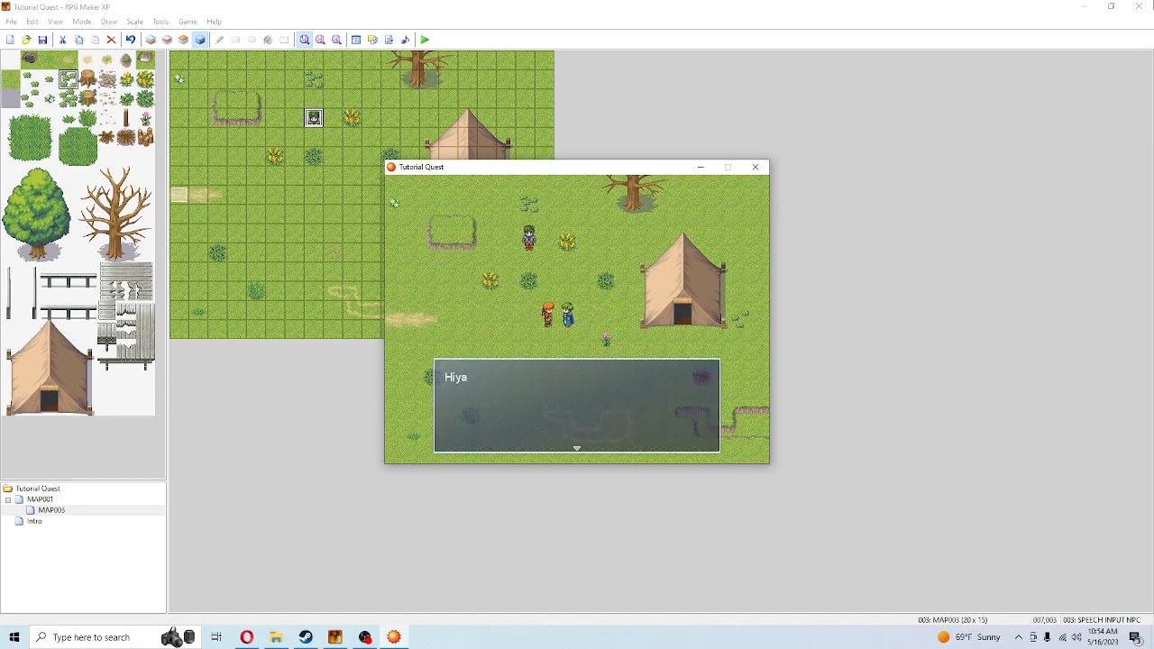
{"action": "key", "text": "Return"}
- Walk the hero around MAP003 to observe how NPC 3 approaches, and close the playtest
{"action": "key", "text": "Left"}
{"action": "key", "text": "Down"}
{"action": "key", "text": "Right"}
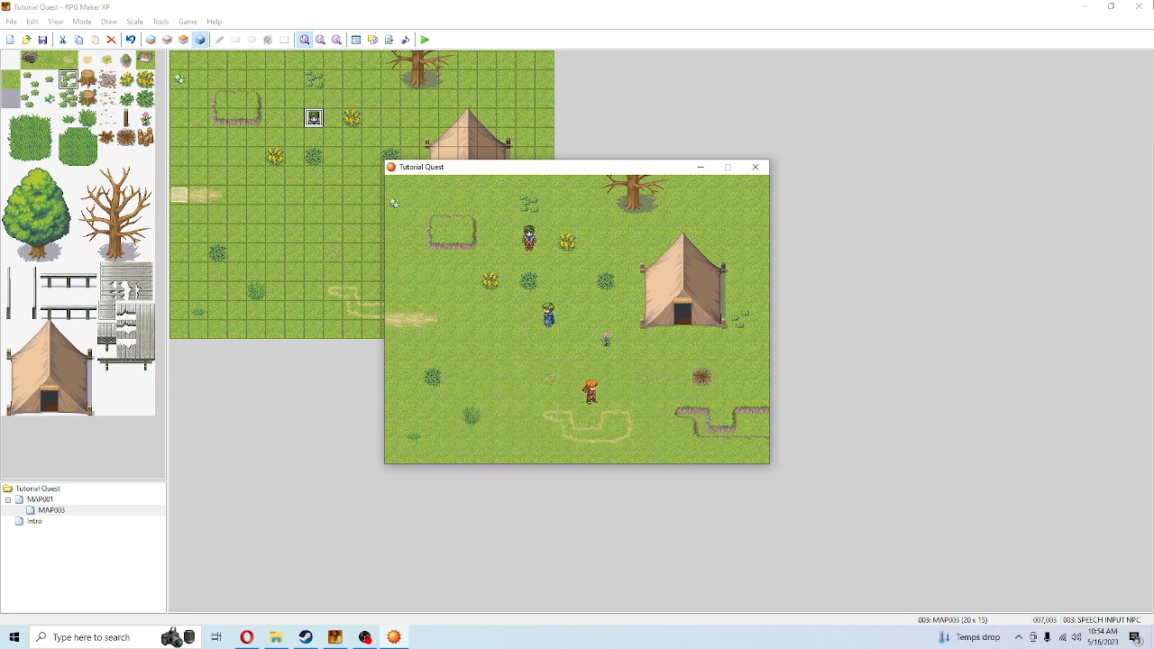
{"action": "key", "text": "Right"}
{"action": "key", "text": "Up"}
{"action": "key", "text": "Right"}
{"action": "key", "text": "Up"}
{"action": "key", "text": "Left"}
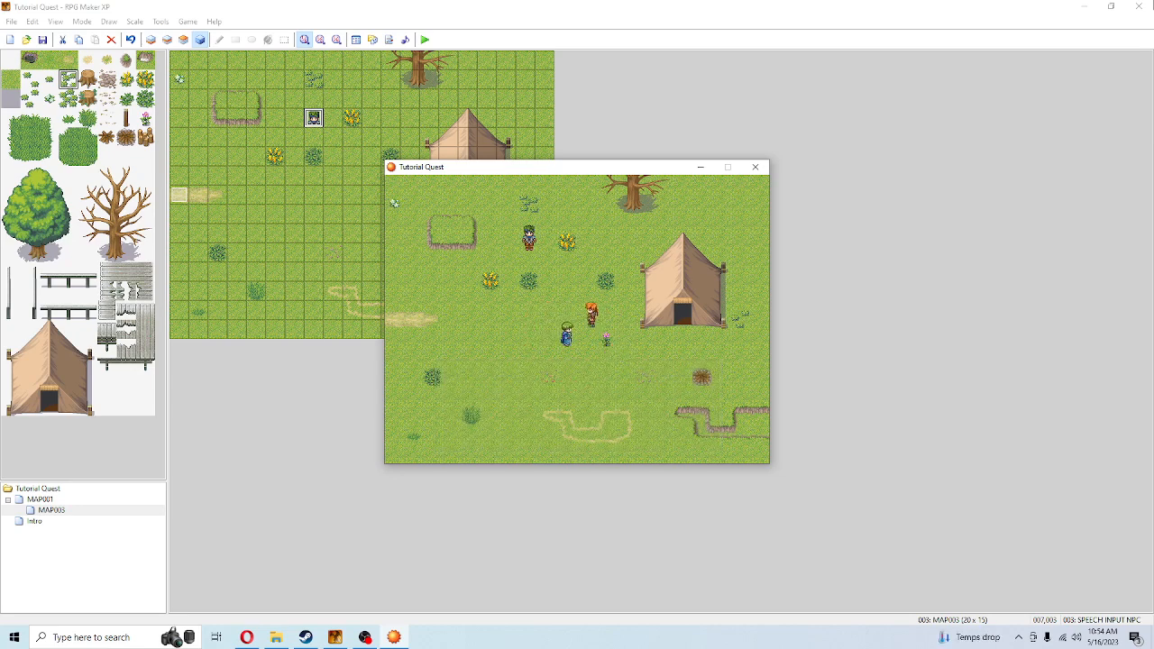
{"action": "key", "text": "Left"}
{"action": "key", "text": "Up"}
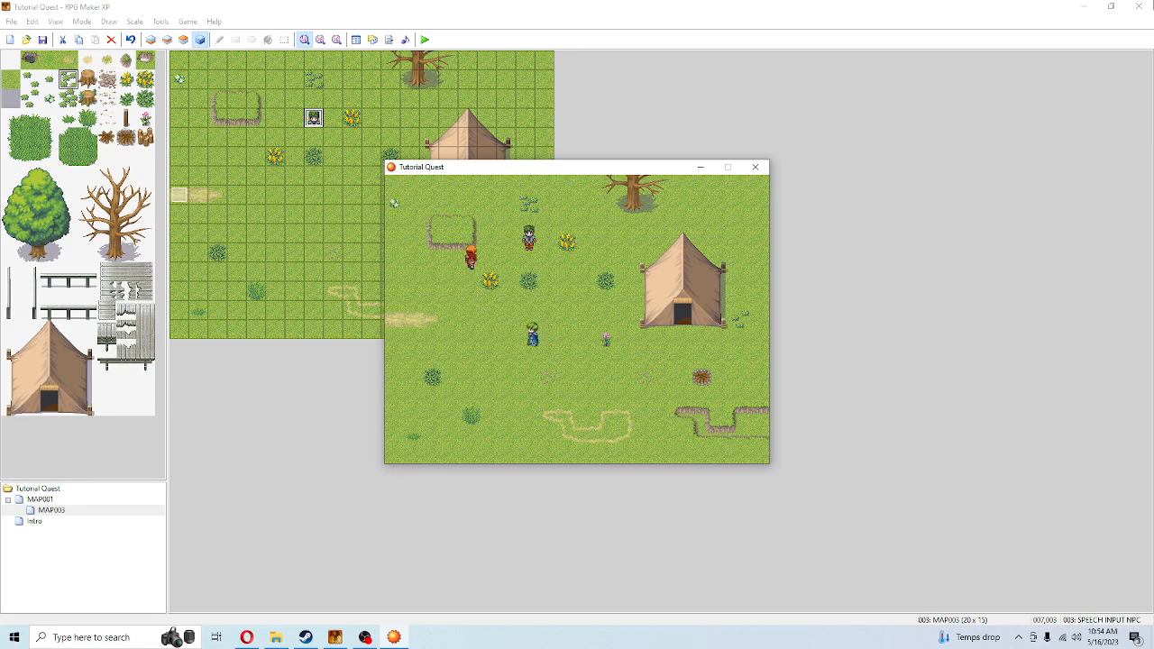
{"action": "key", "text": "Right"}
{"action": "key", "text": "Up"}
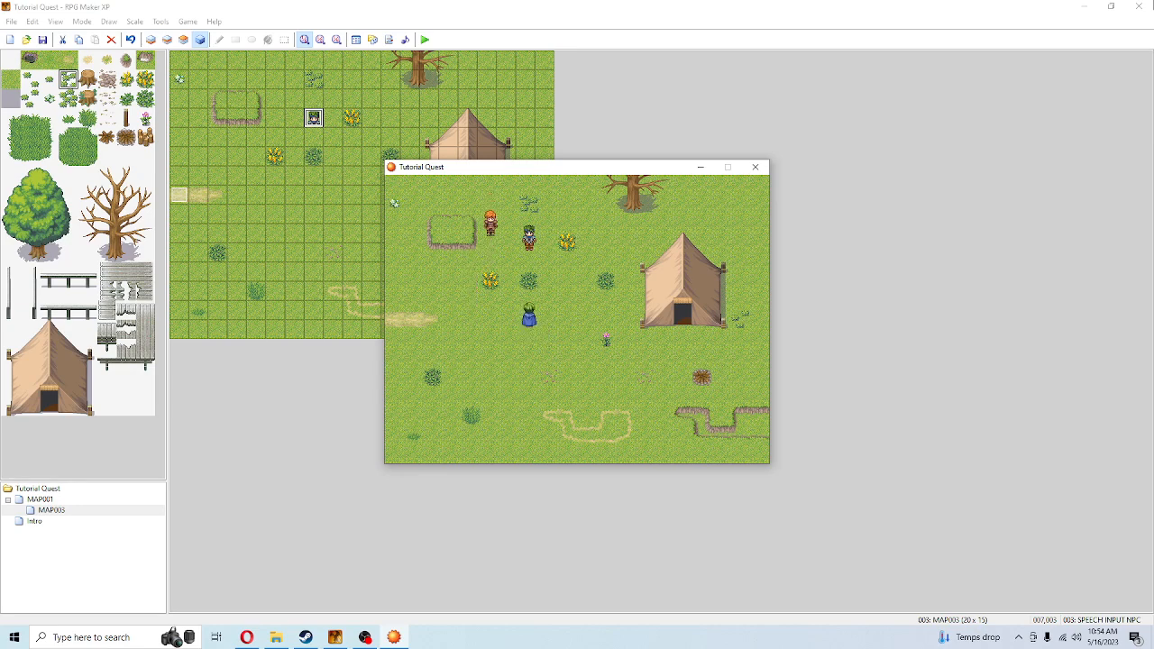
{"action": "key", "text": "Left"}
{"action": "key", "text": "Down"}
{"action": "key", "text": "Right"}
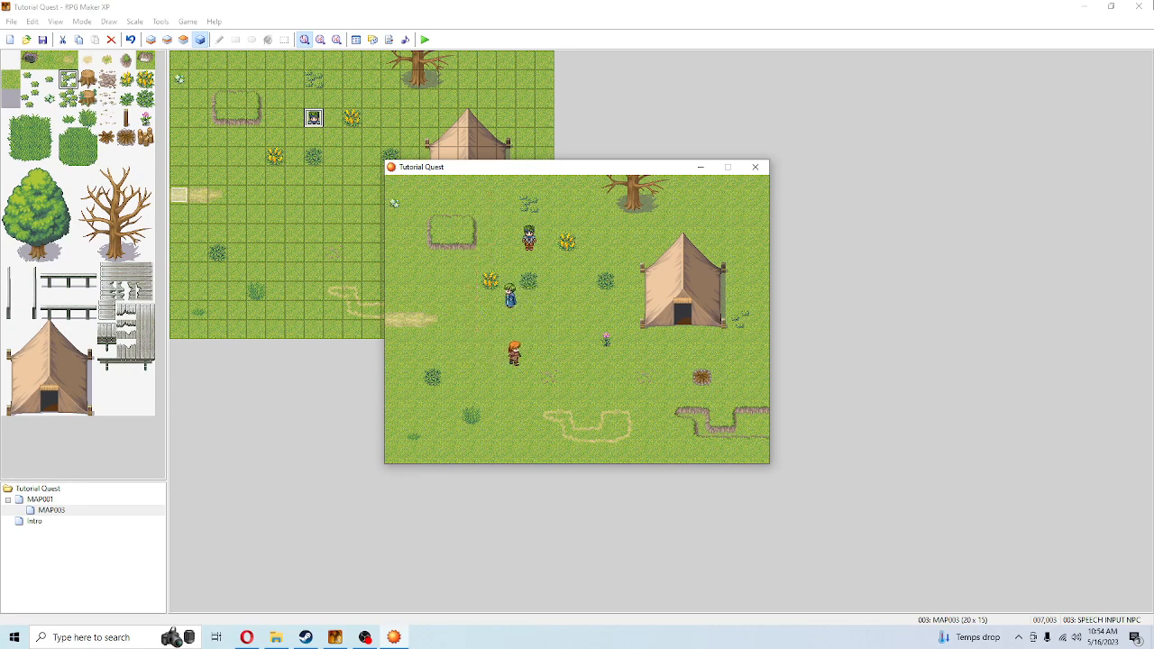
{"action": "key", "text": "Right"}
{"action": "key", "text": "Left"}
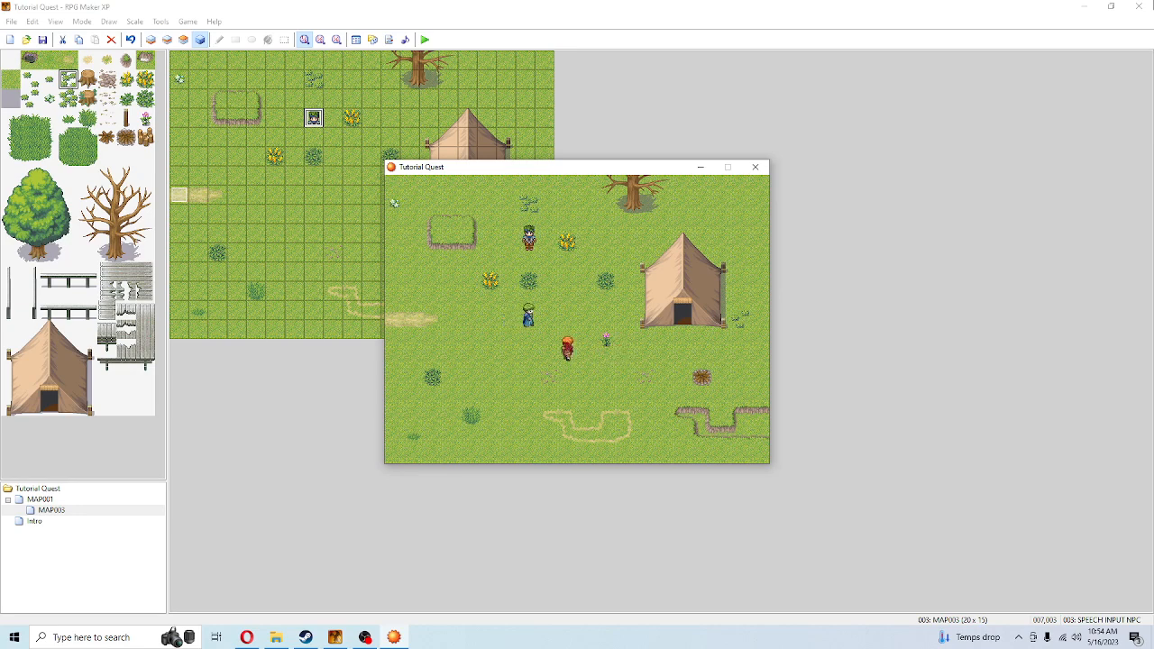
{"action": "key", "text": "Up"}
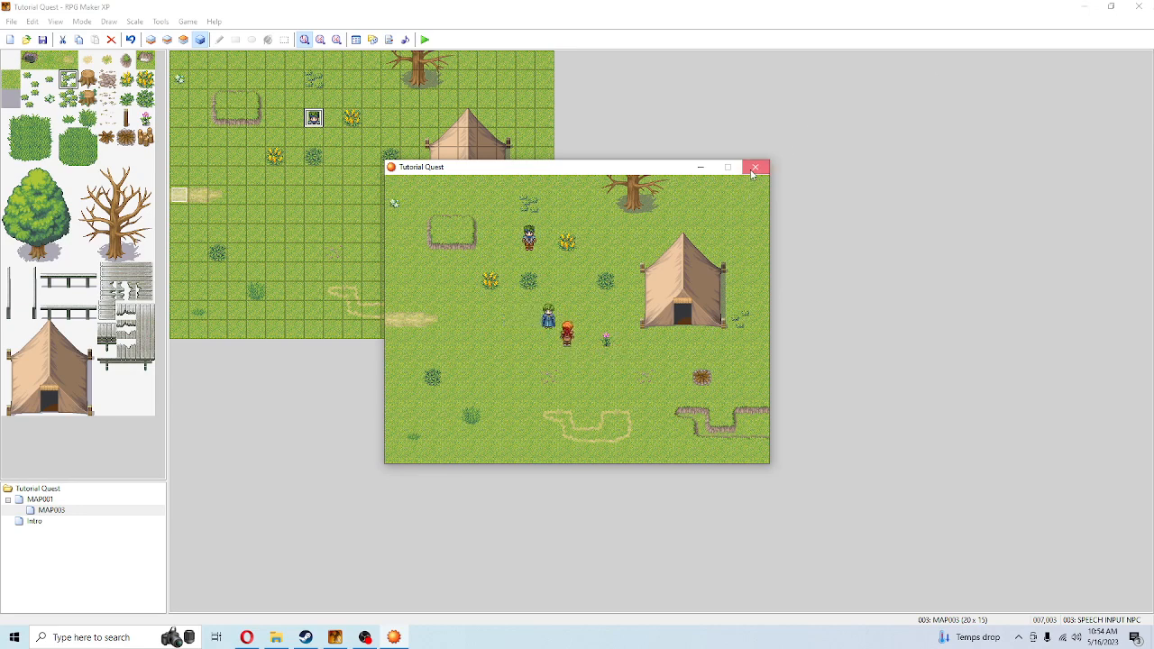
{"action": "left_click", "coordinate": [754, 170]}
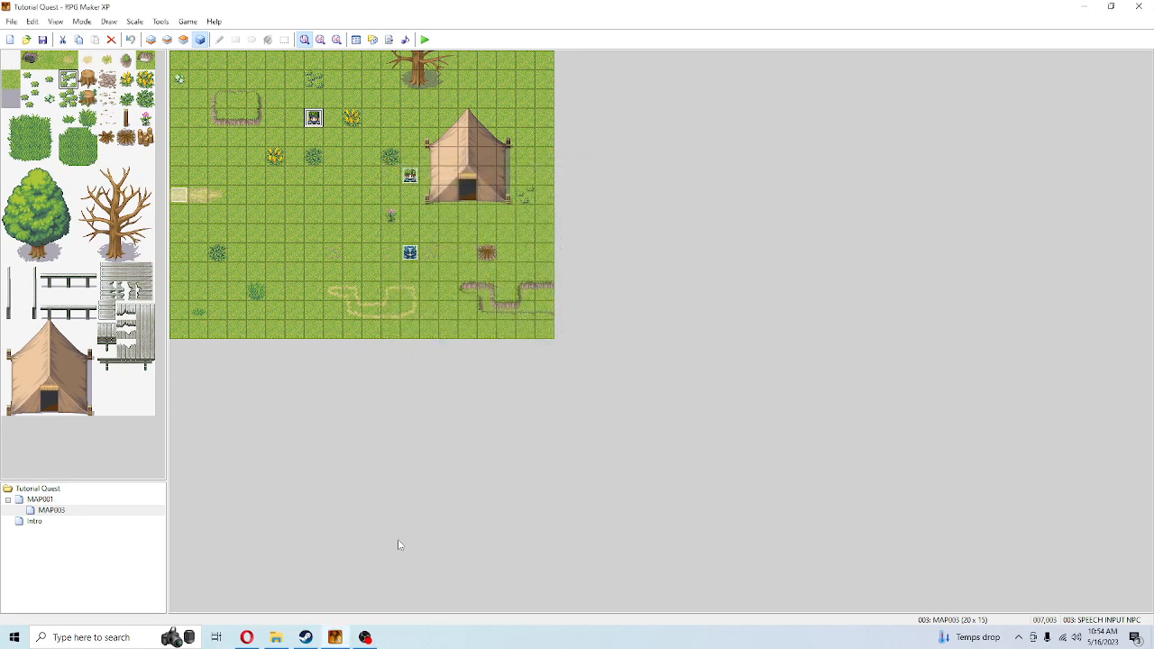